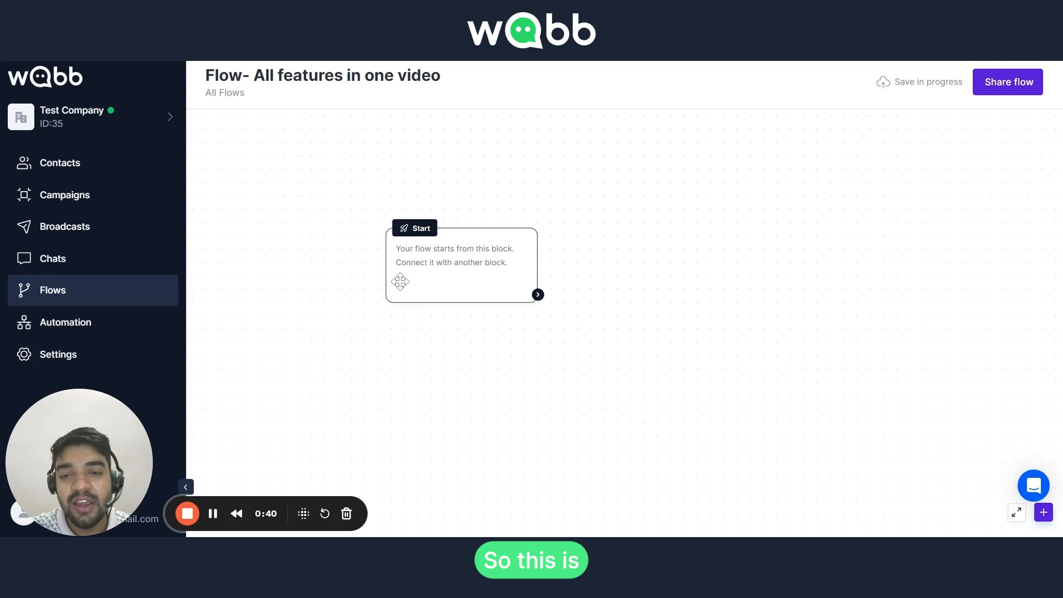
# Reposition the Start block on the canvas and connect it to the first Content block
pyautogui.moveTo(400, 282)
pyautogui.mouseDown()
pyautogui.moveTo(321, 281)
pyautogui.moveTo(339, 287)
pyautogui.moveTo(394, 266)
pyautogui.mouseUp()
pyautogui.moveTo(461, 281); pyautogui.dragTo(552, 232)
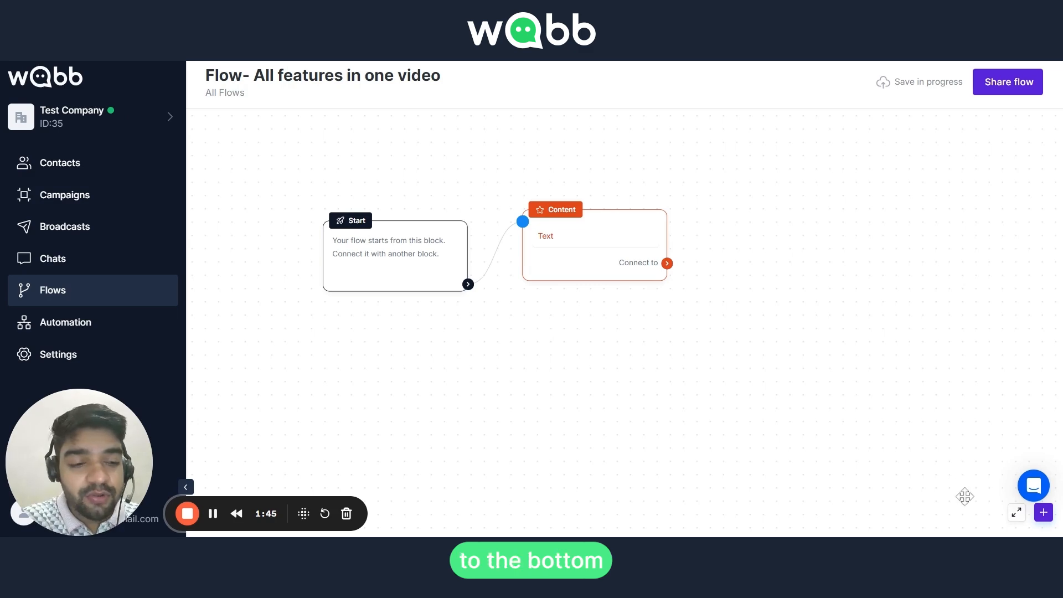
# Add another Content block to the canvas and delete the one already connected to the Start block
pyautogui.click(1045, 514)
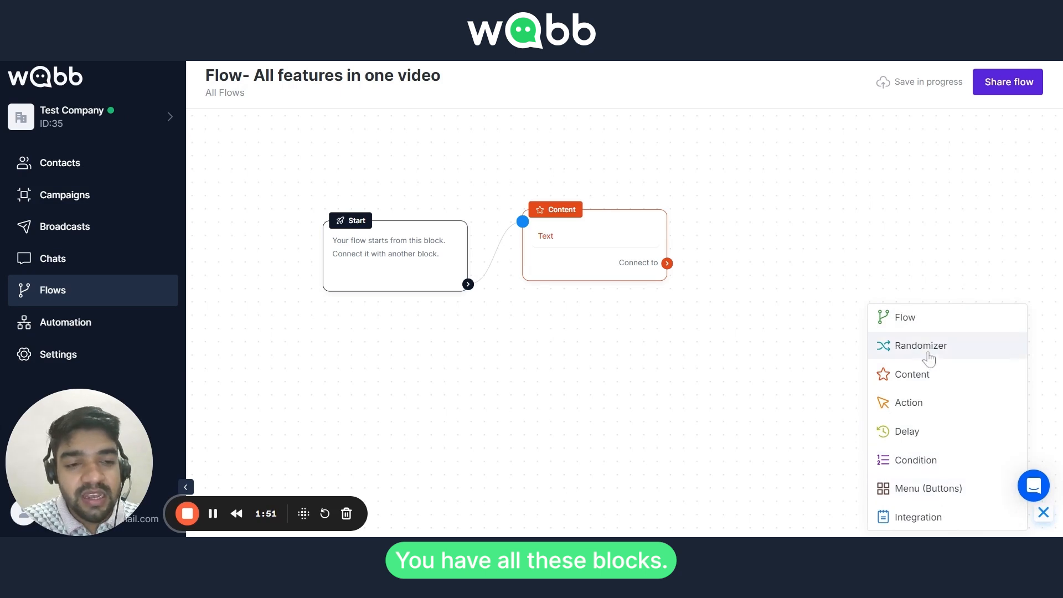
pyautogui.click(945, 377)
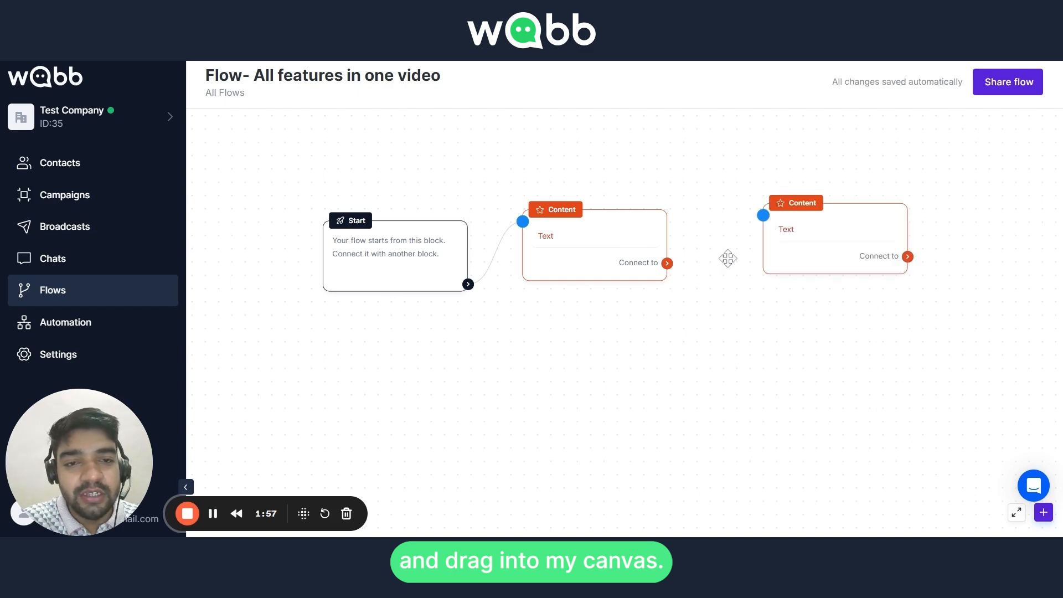
pyautogui.click(651, 210)
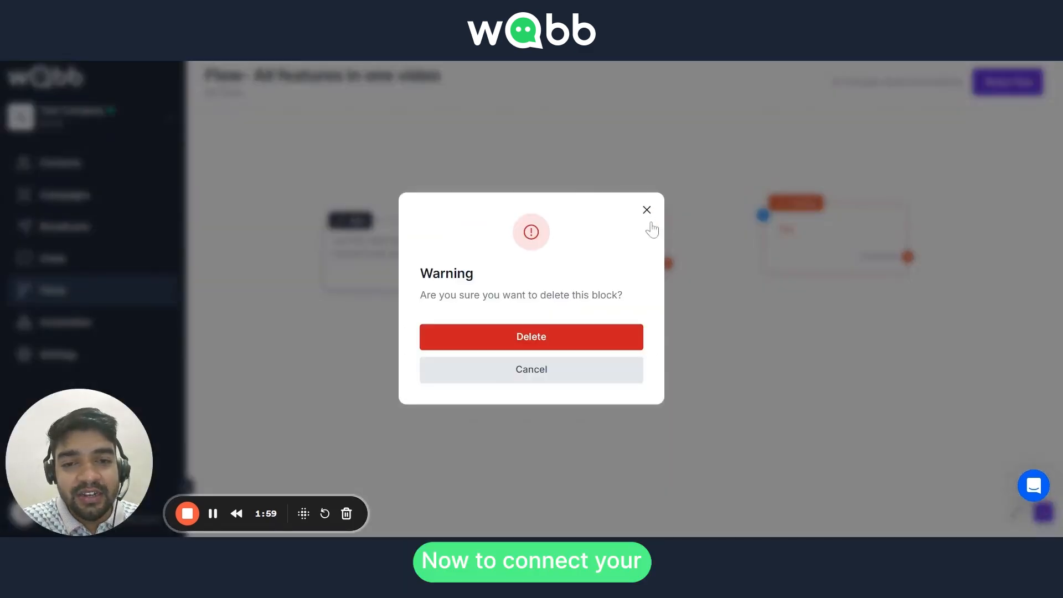
pyautogui.click(587, 343)
# Move the remaining Content block closer to the Start block and connect the Start block's output to it
pyautogui.moveTo(825, 245); pyautogui.dragTo(661, 249)
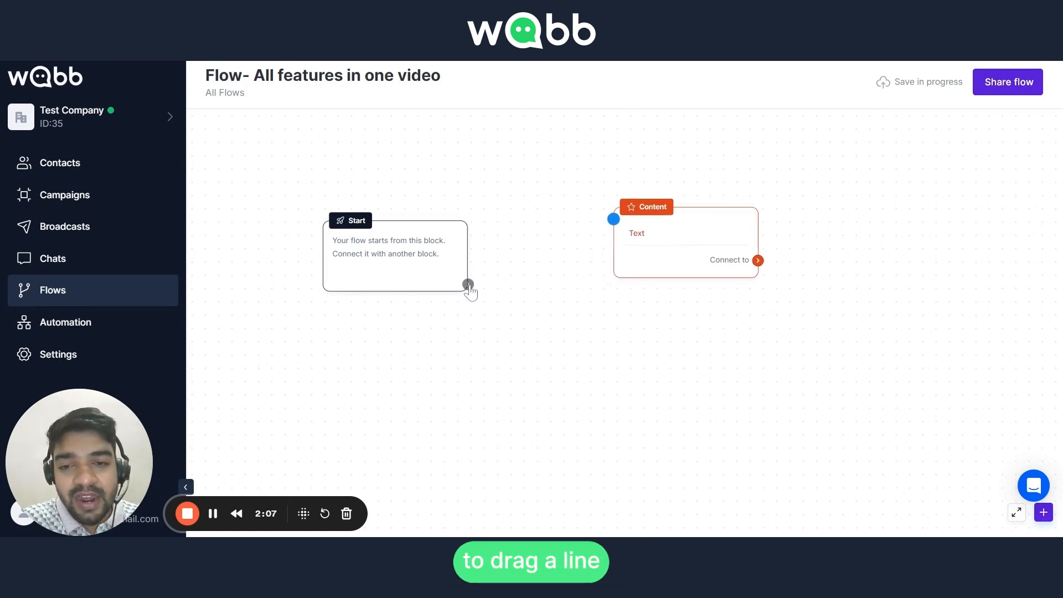
pyautogui.moveTo(469, 286); pyautogui.dragTo(612, 221)
pyautogui.moveTo(762, 276); pyautogui.dragTo(611, 254)
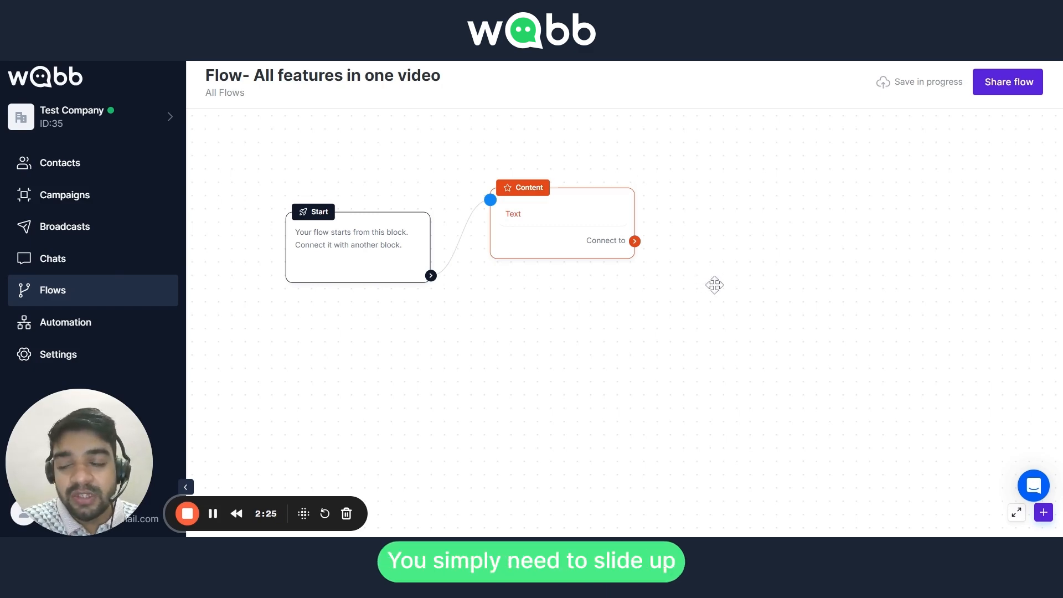
pyautogui.scroll(-2, 715, 285)
pyautogui.scroll(4, 715, 287)
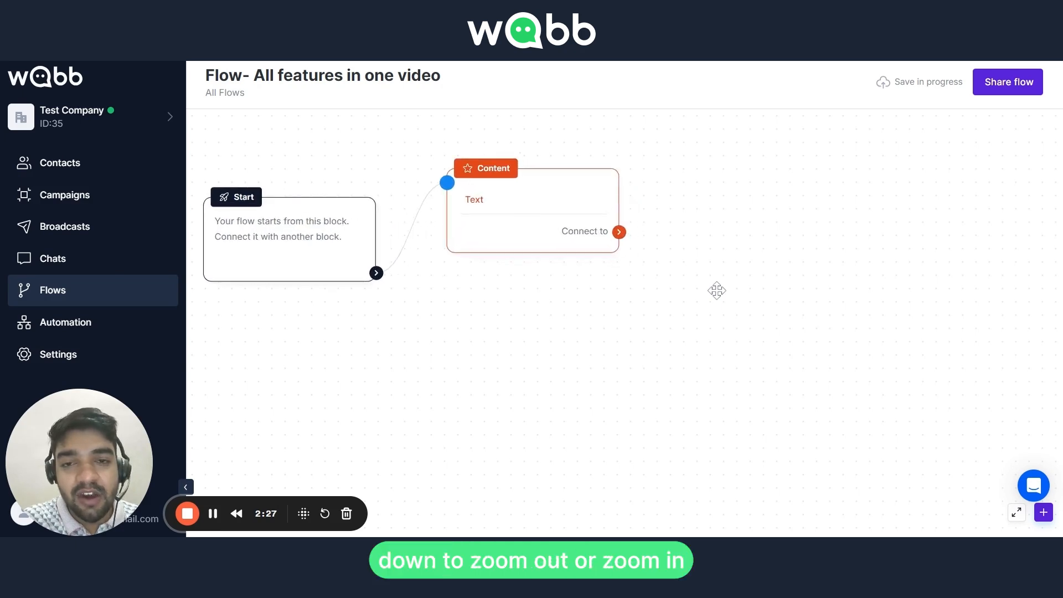
pyautogui.scroll(-1, 717, 290)
pyautogui.moveTo(629, 315); pyautogui.dragTo(650, 339)
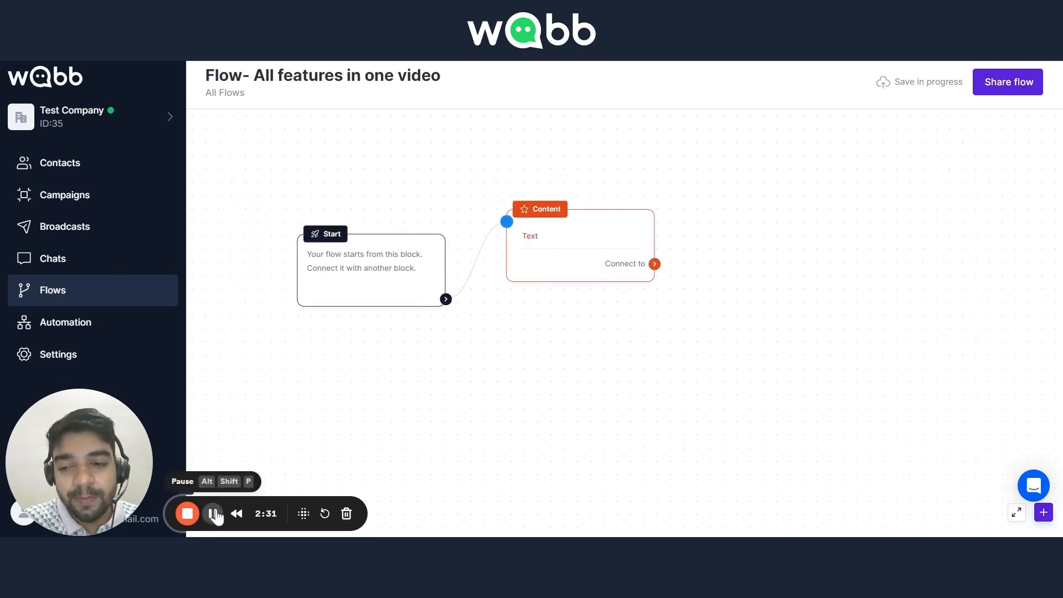
# Enter the Content block's text "Hi, {first_name}! We’re excited to have you here! Let’s test your first Flow."
pyautogui.click(563, 246)
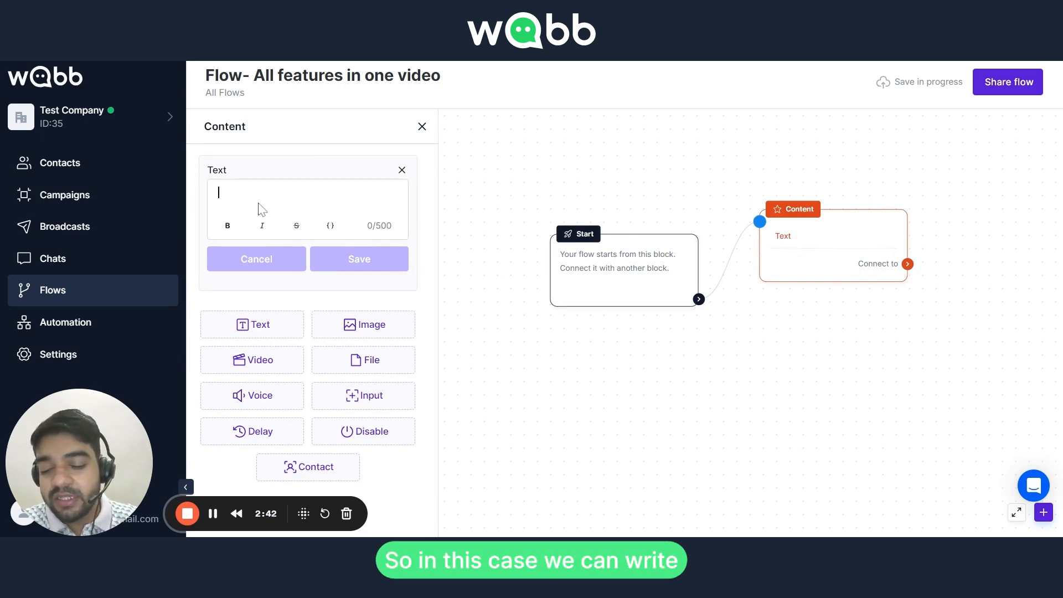
pyautogui.write('Hi, {first_name}! We’re excited to have you here! Let’s test your first Flow.')
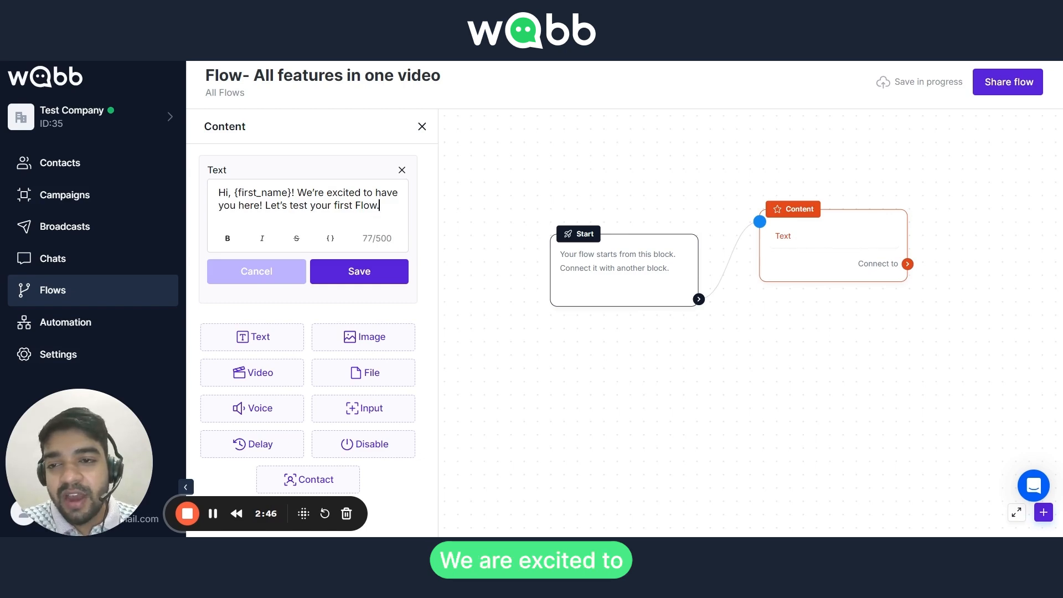
# Replace the plain {first_name} placeholder in the greeting with the first_name system field
pyautogui.moveTo(292, 193); pyautogui.dragTo(238, 193)
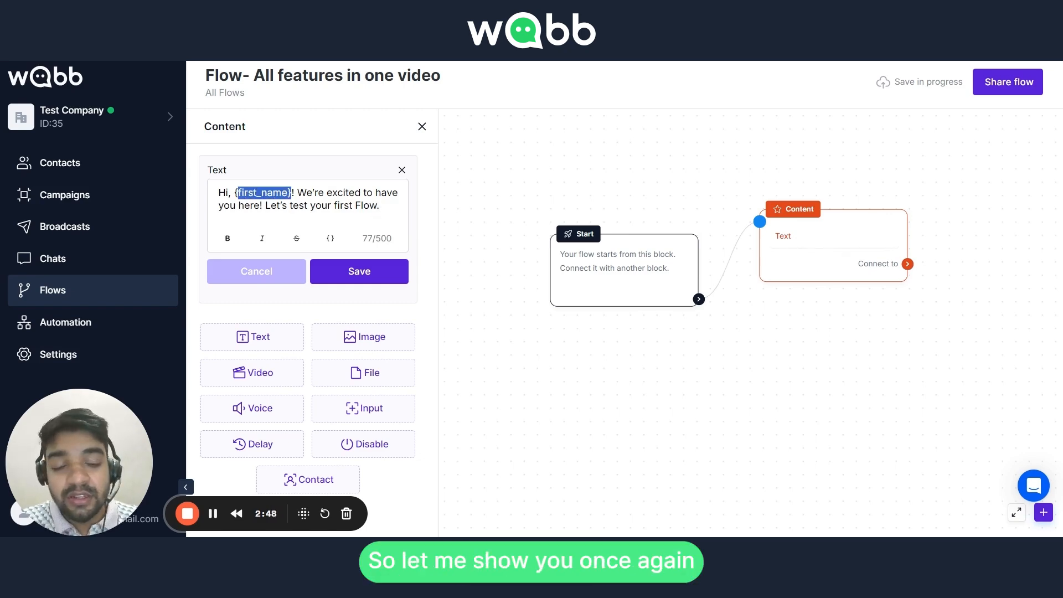
pyautogui.press('BackSpace')
pyautogui.press('BackSpace')
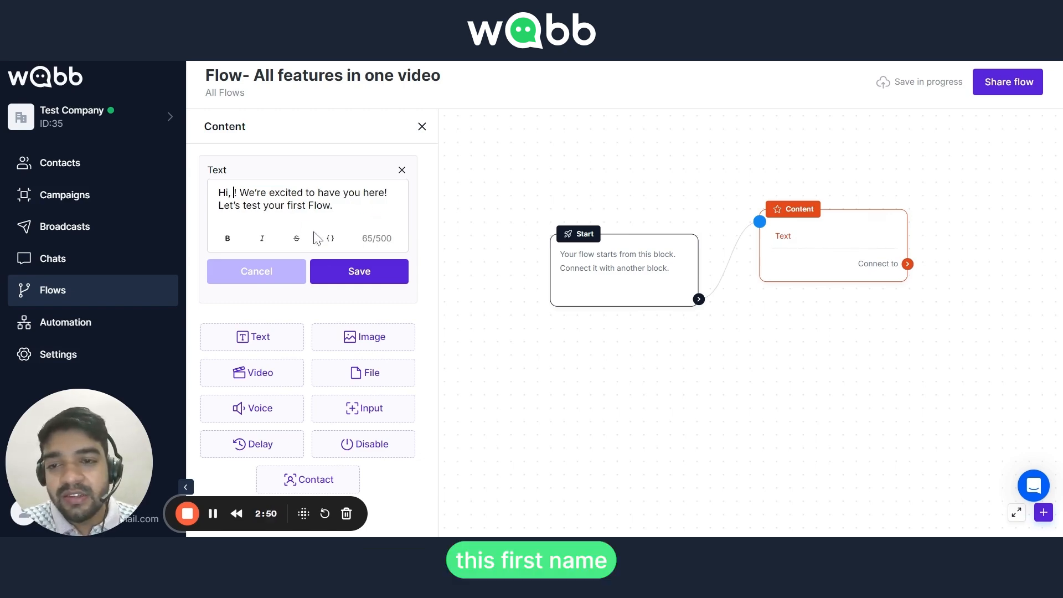
pyautogui.click(330, 240)
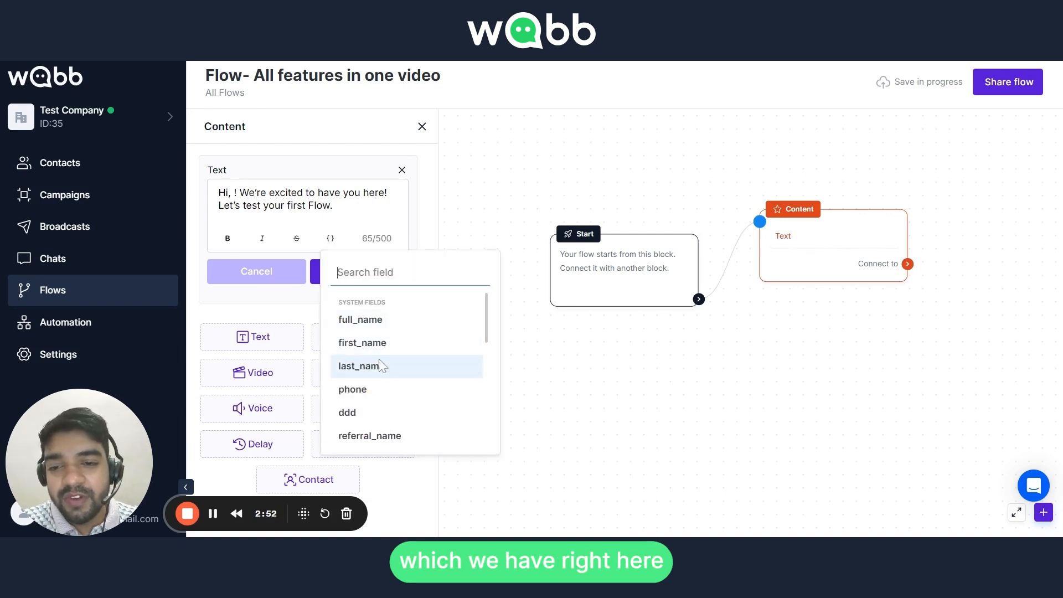
pyautogui.click(376, 343)
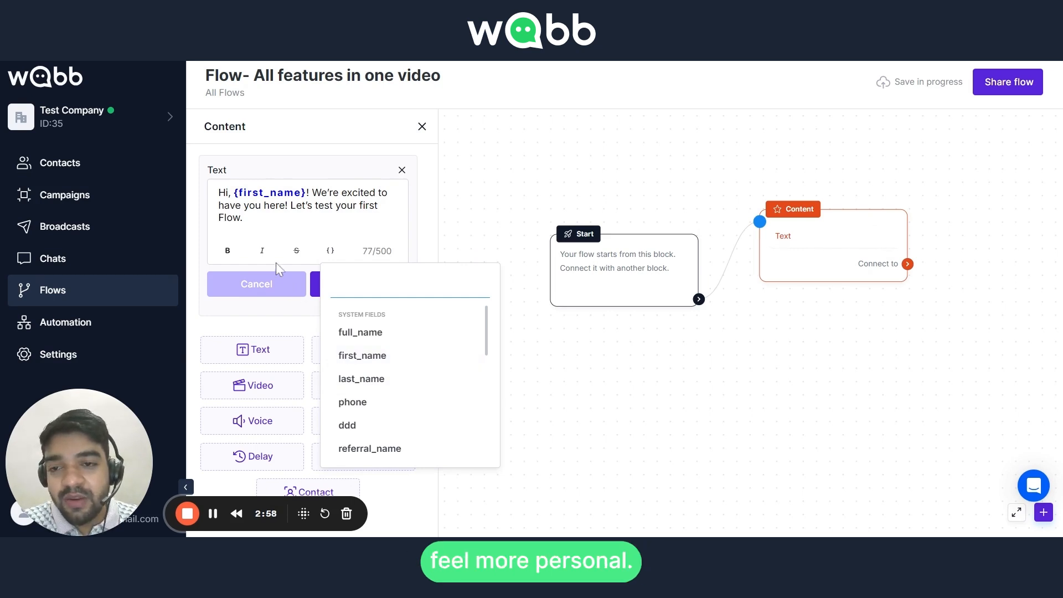
pyautogui.click(293, 239)
pyautogui.moveTo(236, 192); pyautogui.dragTo(307, 193)
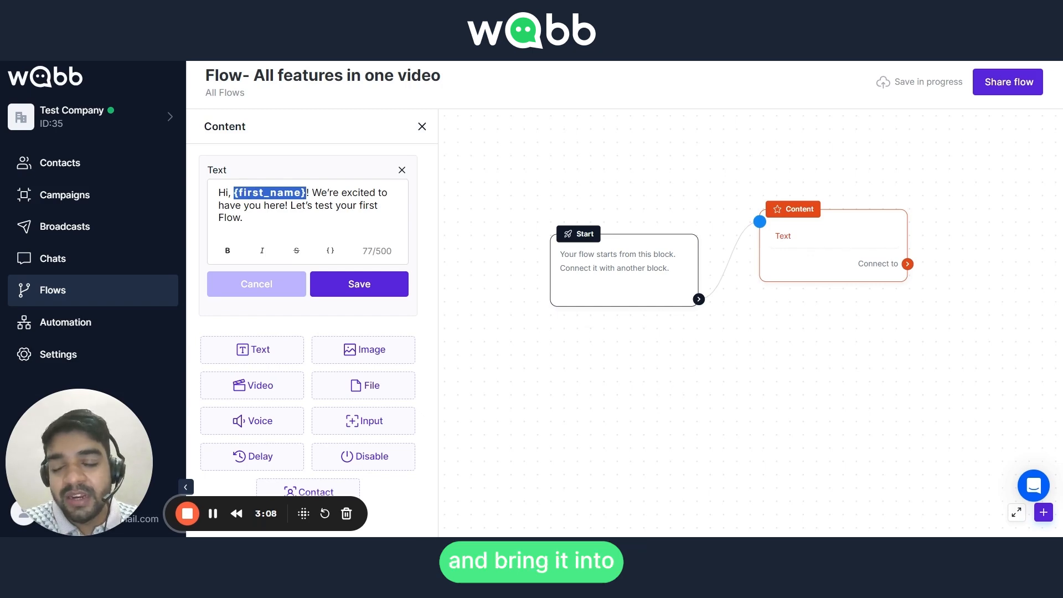
pyautogui.click(261, 219)
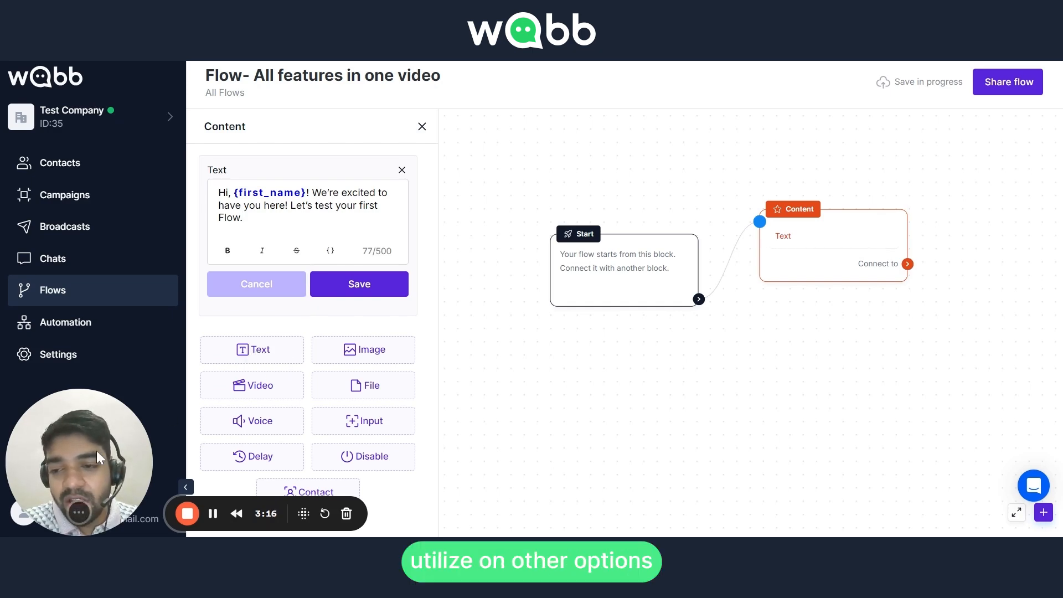
# Add an Image element below the text in the Content block
pyautogui.moveTo(103, 485); pyautogui.dragTo(584, 485)
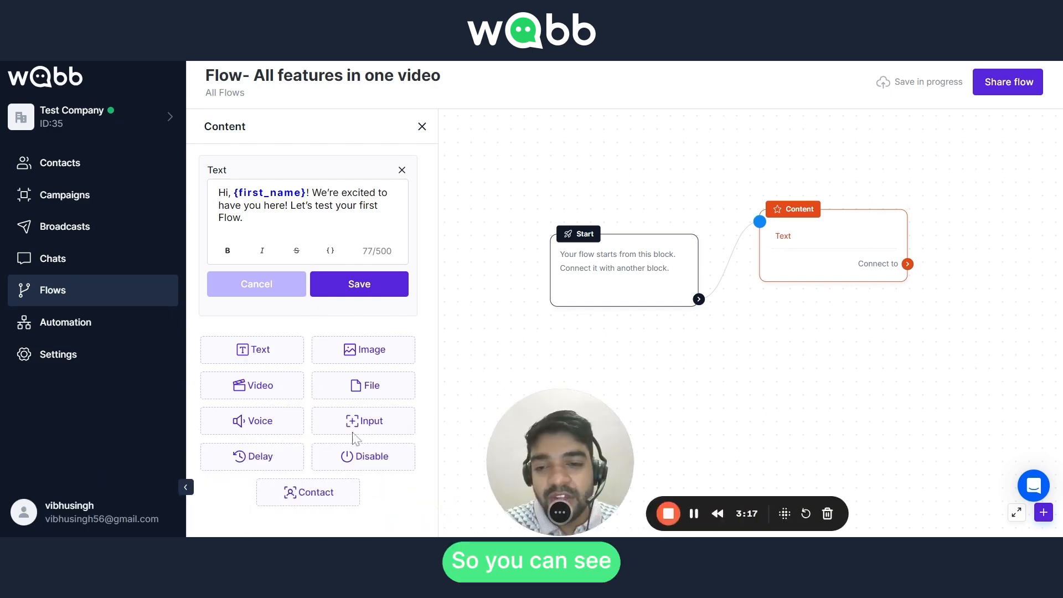
pyautogui.click(360, 354)
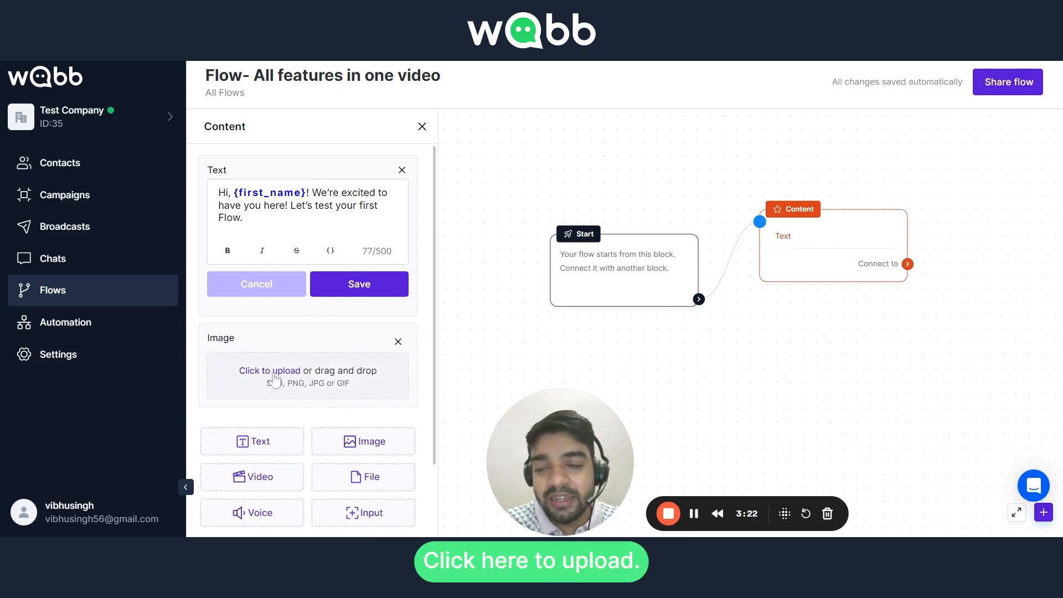
pyautogui.scroll(-2, 303, 391)
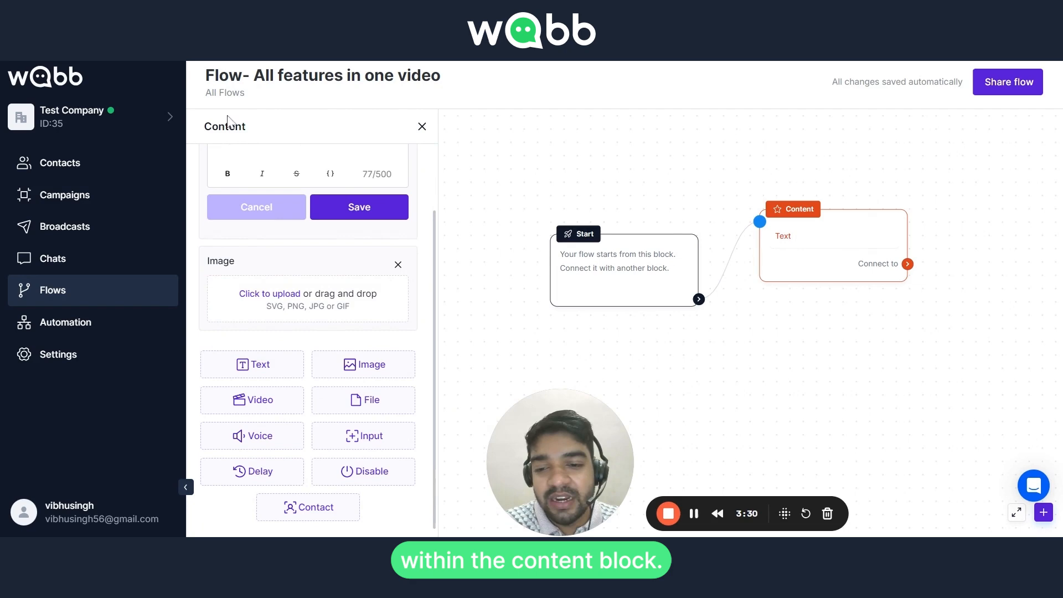
# Add a Delay element to the Content block and set its duration to 2 sec
pyautogui.click(238, 474)
pyautogui.scroll(-2, 283, 398)
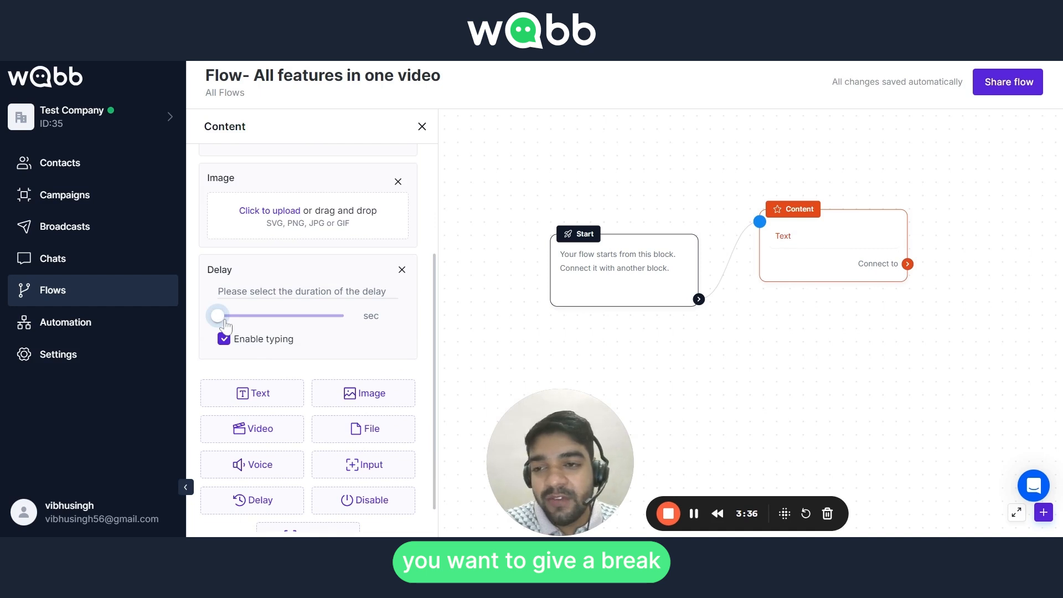
pyautogui.moveTo(217, 316); pyautogui.dragTo(263, 330)
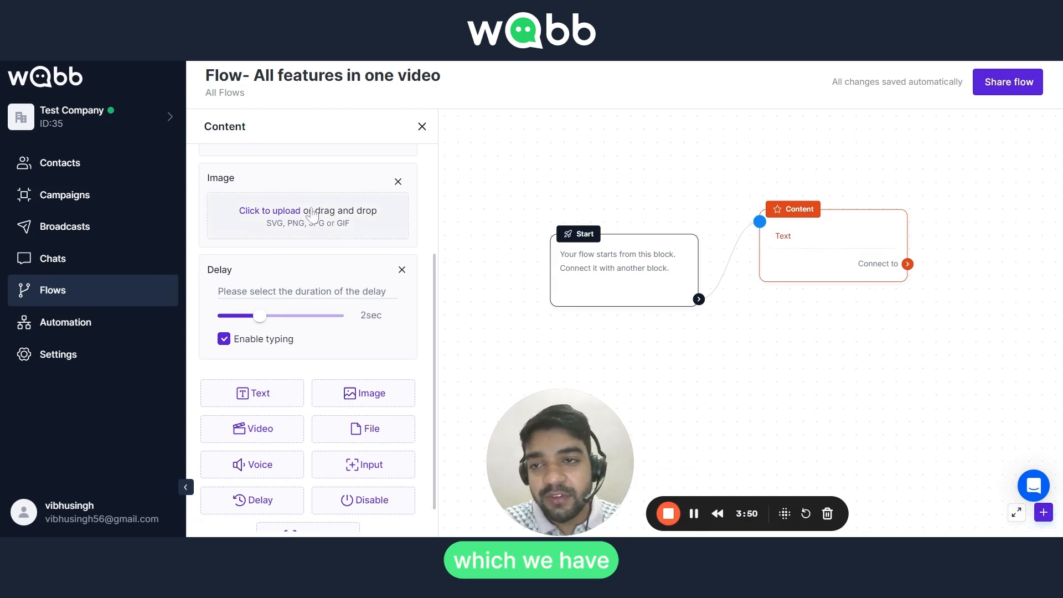
# Remove the empty Image element from the Content block
pyautogui.click(397, 182)
pyautogui.click(502, 341)
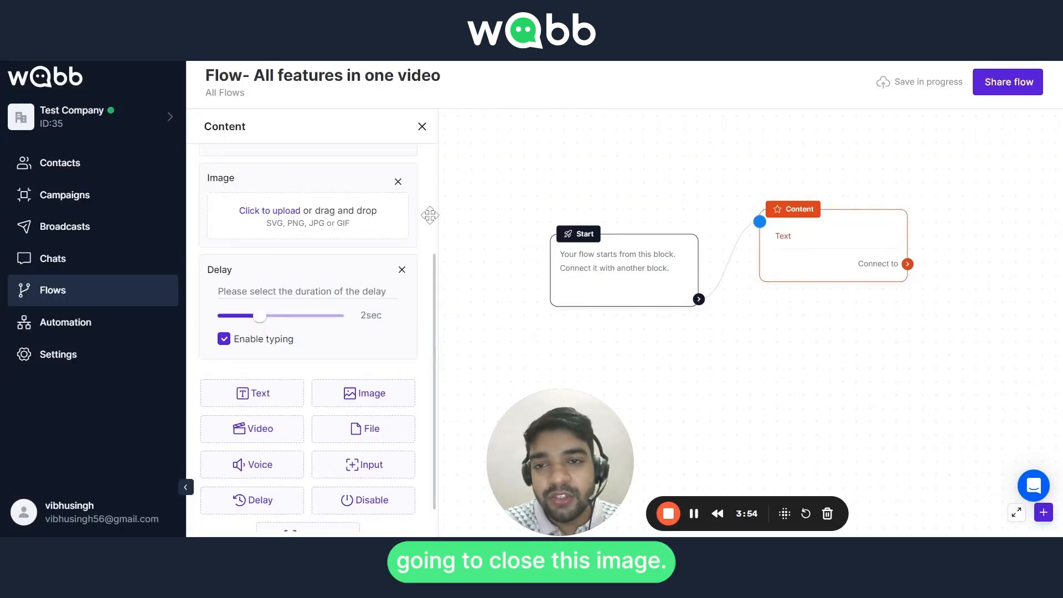
# Close the Content block's editor and move the Start and Content blocks slightly closer together
pyautogui.click(422, 127)
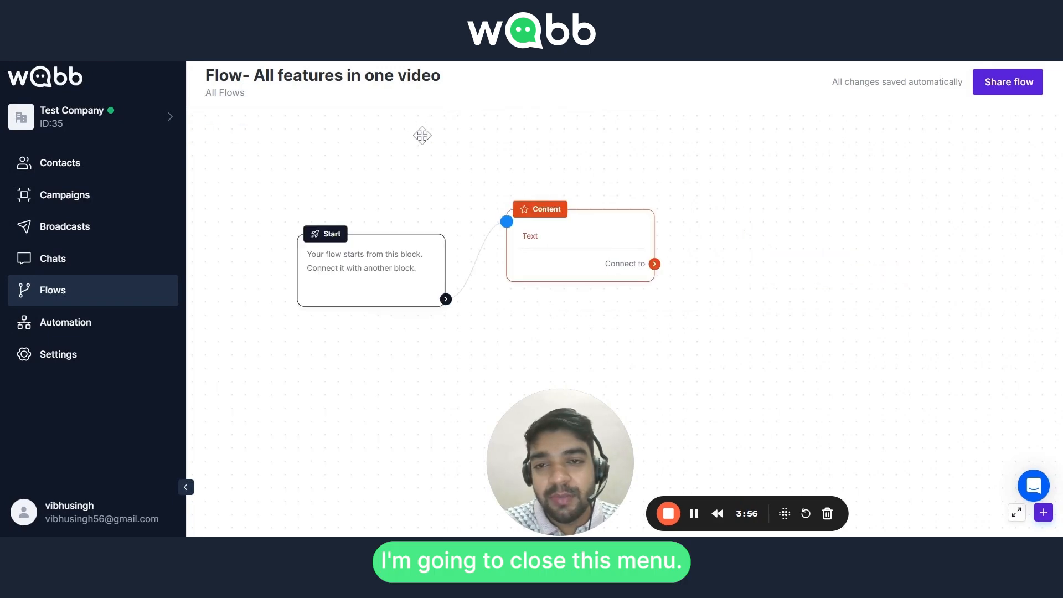
pyautogui.moveTo(592, 494); pyautogui.dragTo(135, 444)
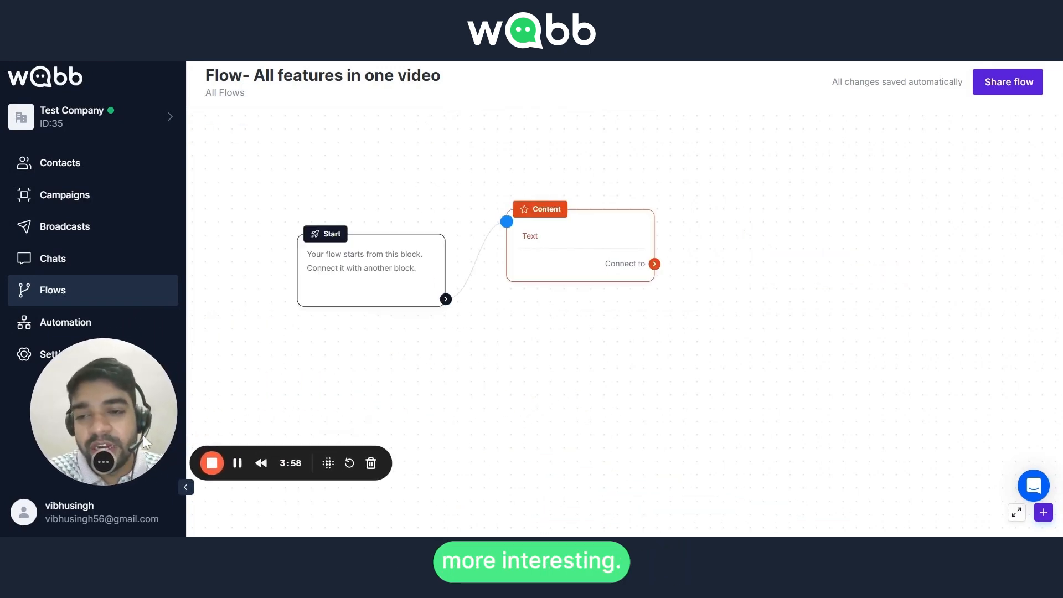
pyautogui.moveTo(356, 294); pyautogui.dragTo(334, 287)
pyautogui.moveTo(578, 292); pyautogui.dragTo(536, 273)
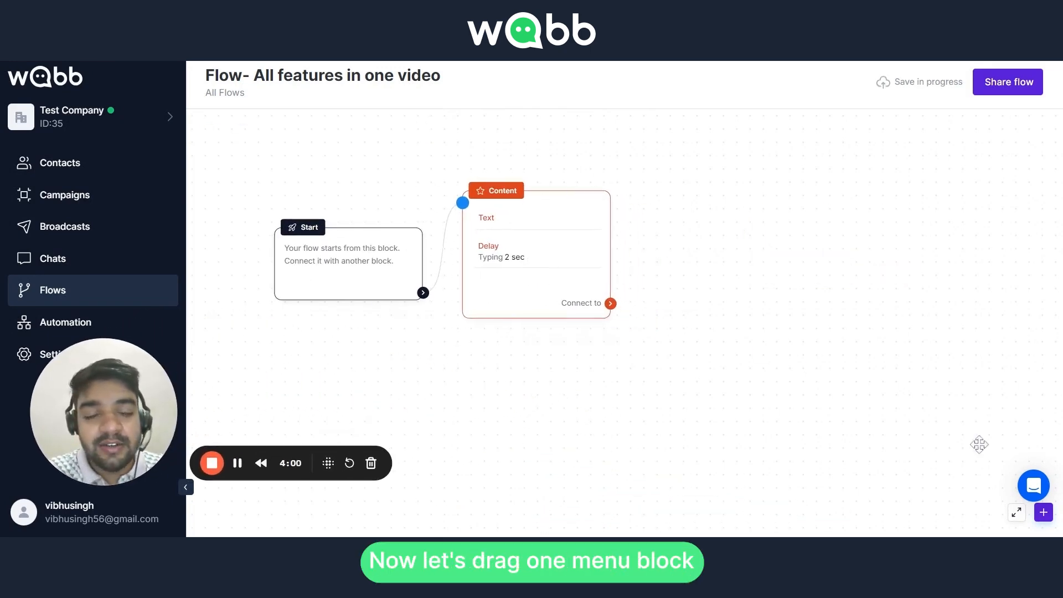
# Add a Menu (Buttons) block to the canvas beside the Content block
pyautogui.click(1043, 514)
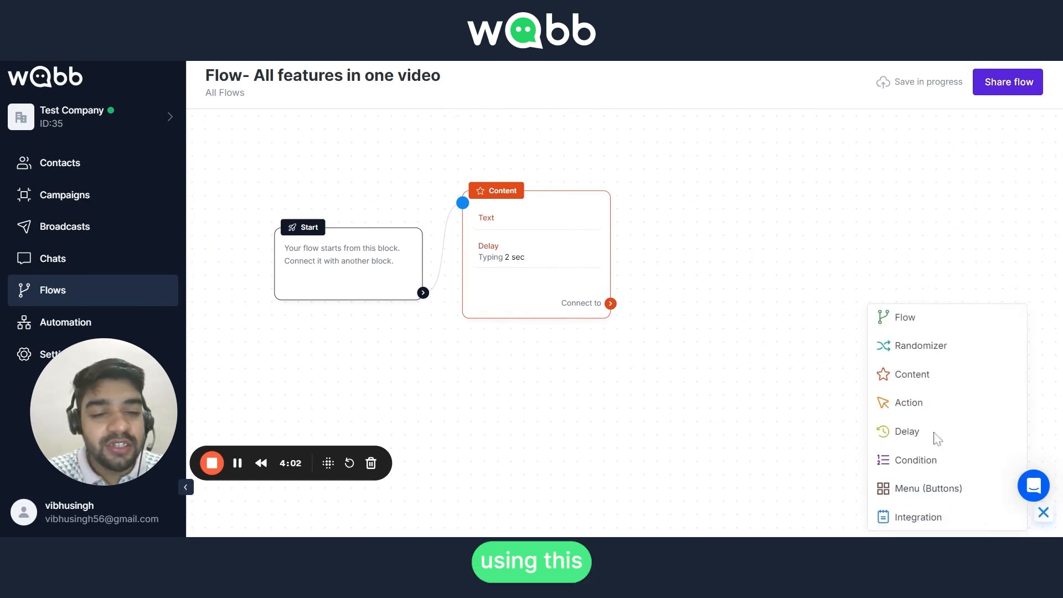
pyautogui.click(946, 492)
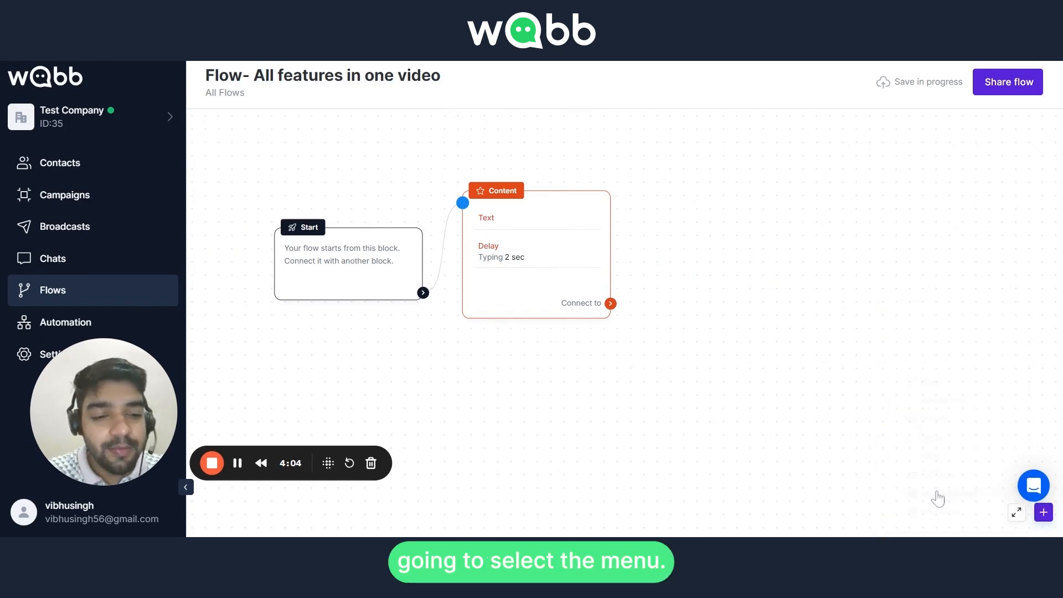
pyautogui.click(734, 195)
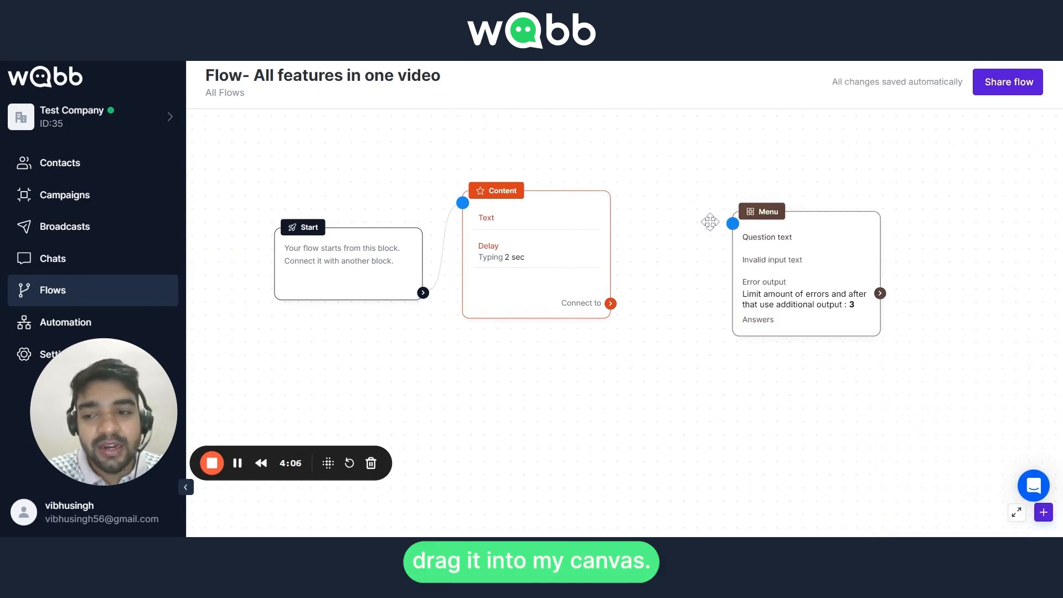
# Connect the Content block's output to the Menu block and move the Menu block closer to it
pyautogui.moveTo(606, 261); pyautogui.dragTo(732, 224)
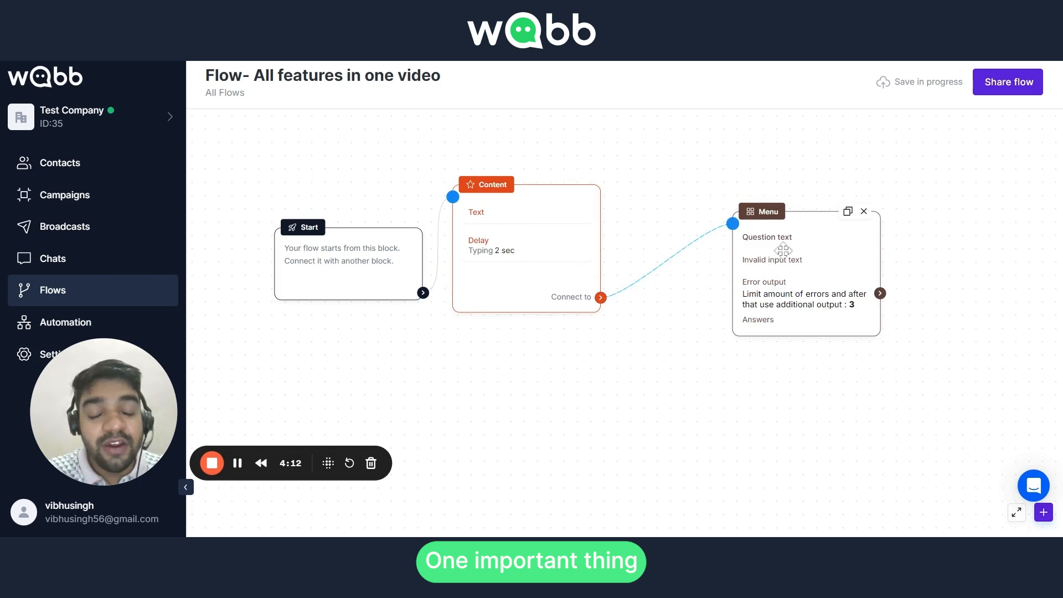
pyautogui.moveTo(858, 274); pyautogui.dragTo(818, 230)
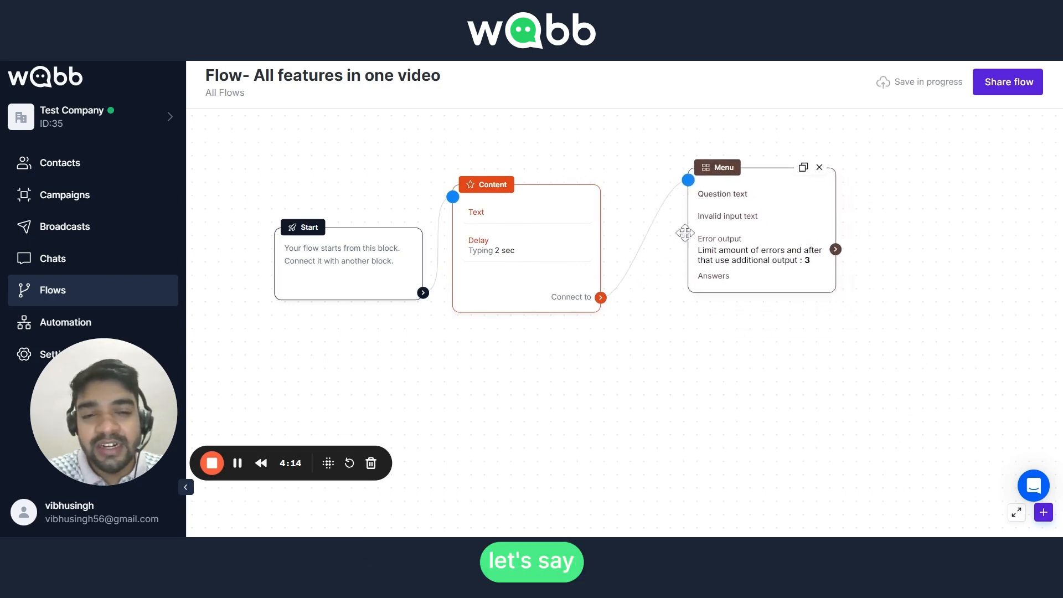
# Delete the connection between the Content and Menu blocks and reconnect the Content block's output to the Menu block
pyautogui.click(668, 204)
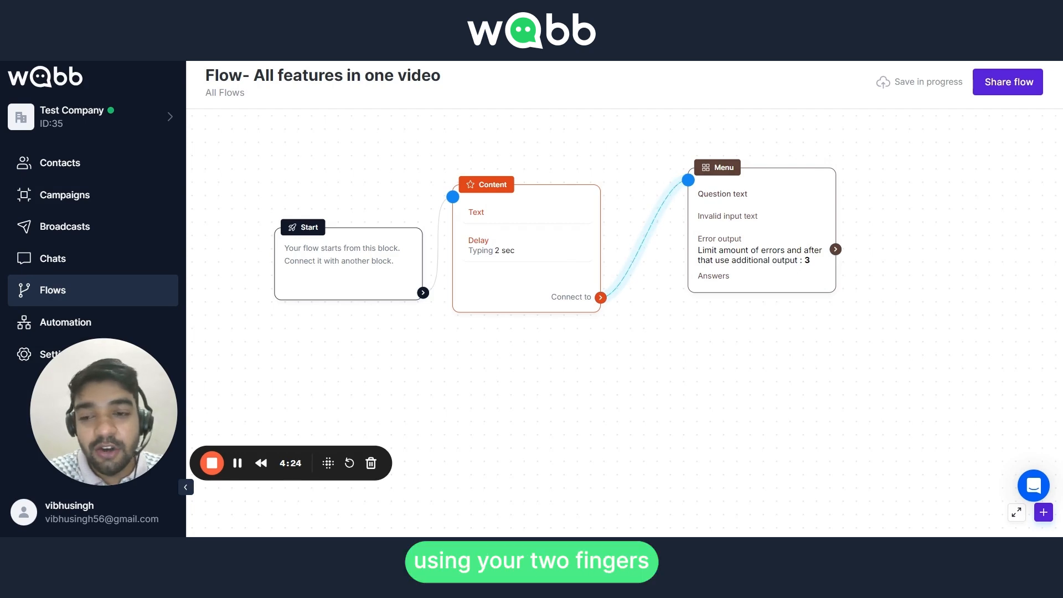
pyautogui.rightClick(642, 244)
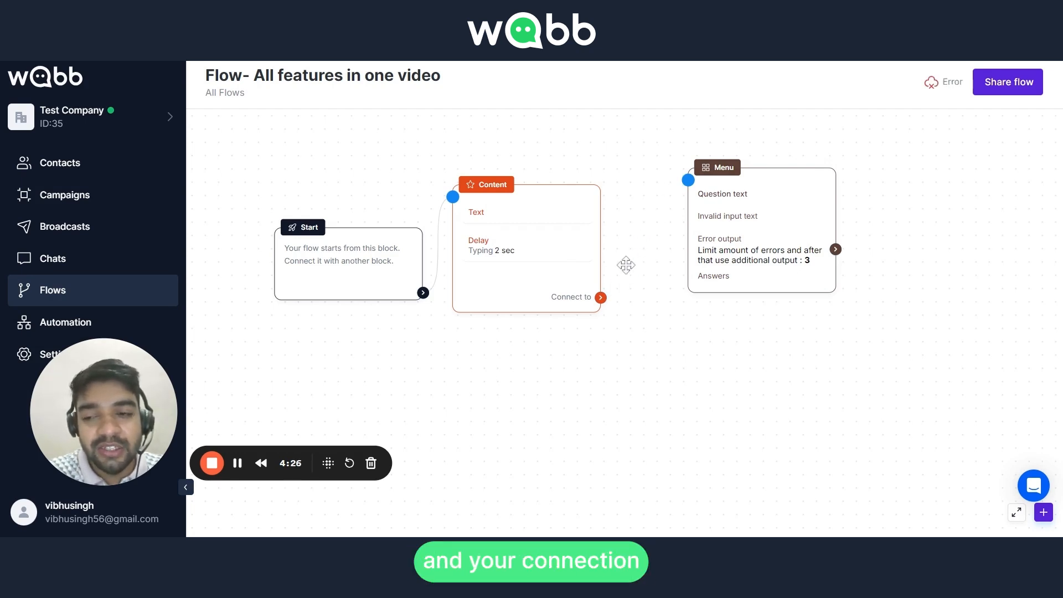
pyautogui.moveTo(600, 297); pyautogui.dragTo(636, 270)
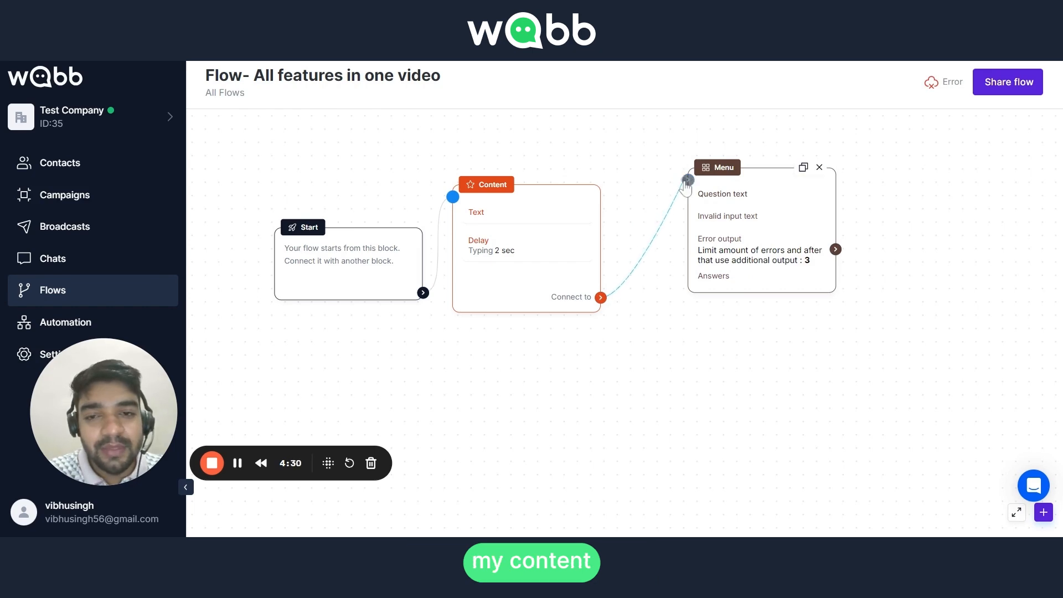
pyautogui.moveTo(686, 186); pyautogui.dragTo(688, 182)
# Move the Menu block nearer to the Content block and open its settings
pyautogui.moveTo(735, 228); pyautogui.dragTo(703, 221)
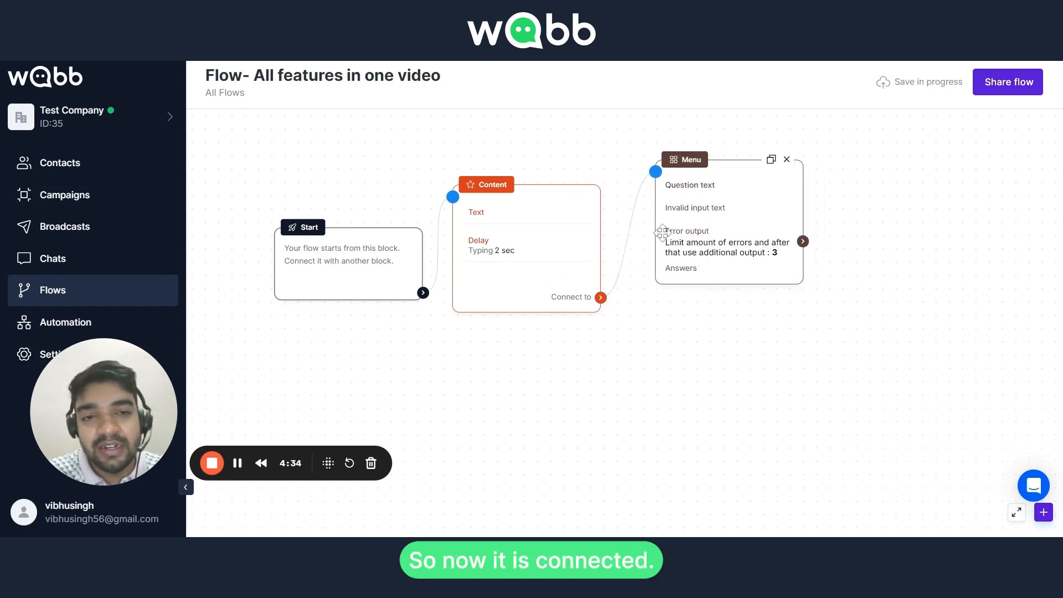
pyautogui.click(726, 222)
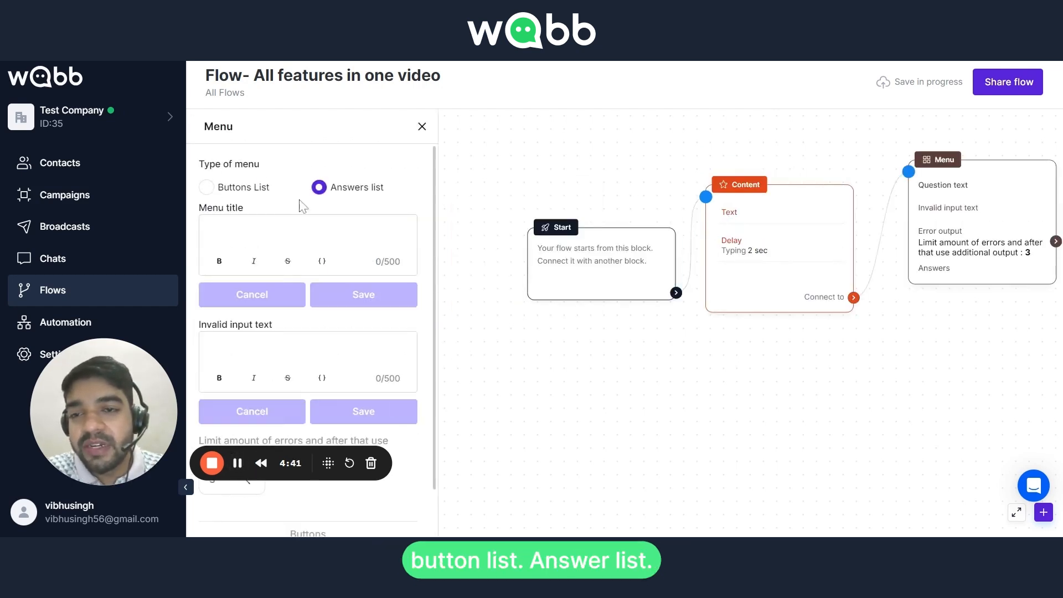
# Set the menu type to Buttons List, with the menu title "How can we help you today?" and button title "SEE OPTIONS:"
pyautogui.click(206, 188)
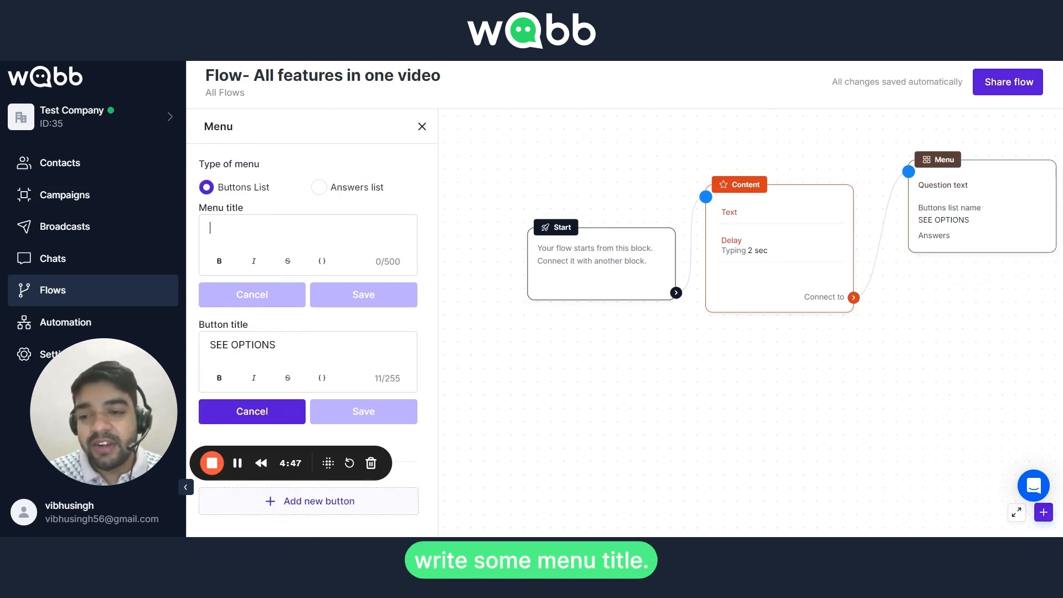
pyautogui.write('How can')
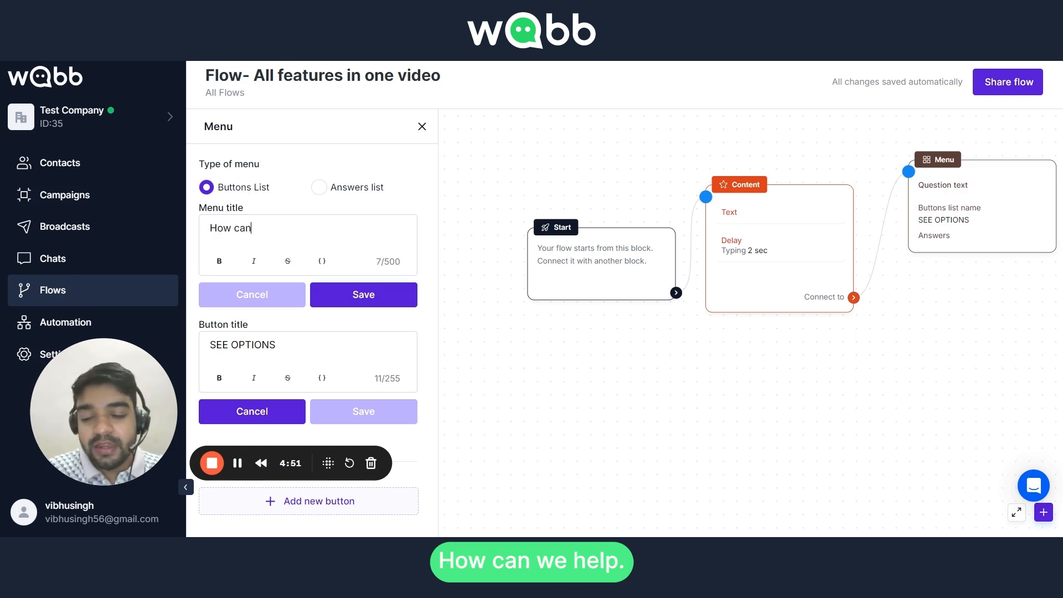
pyautogui.write(' we help you today?')
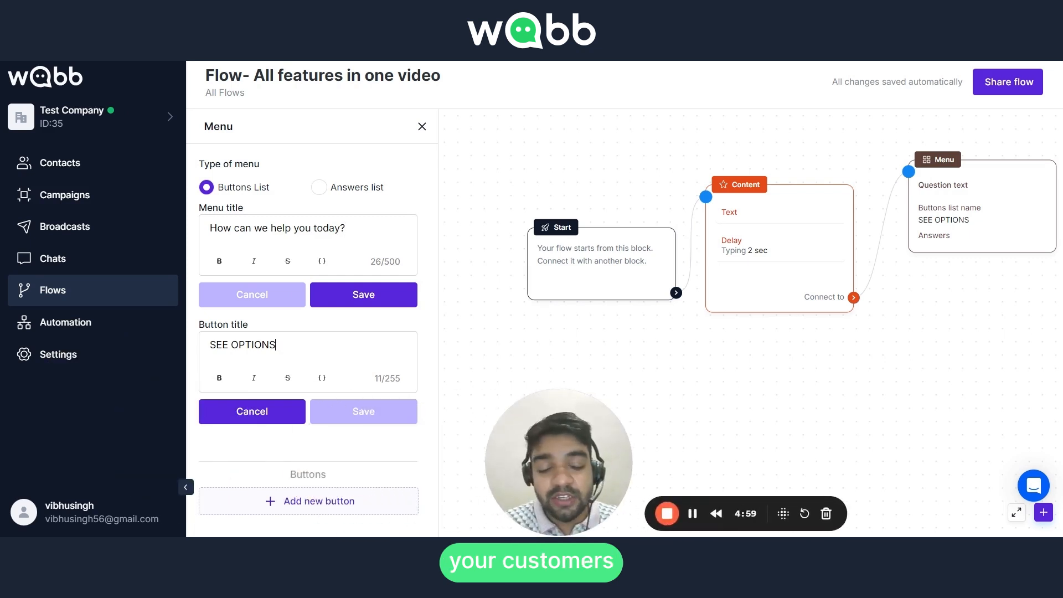
pyautogui.write(':')
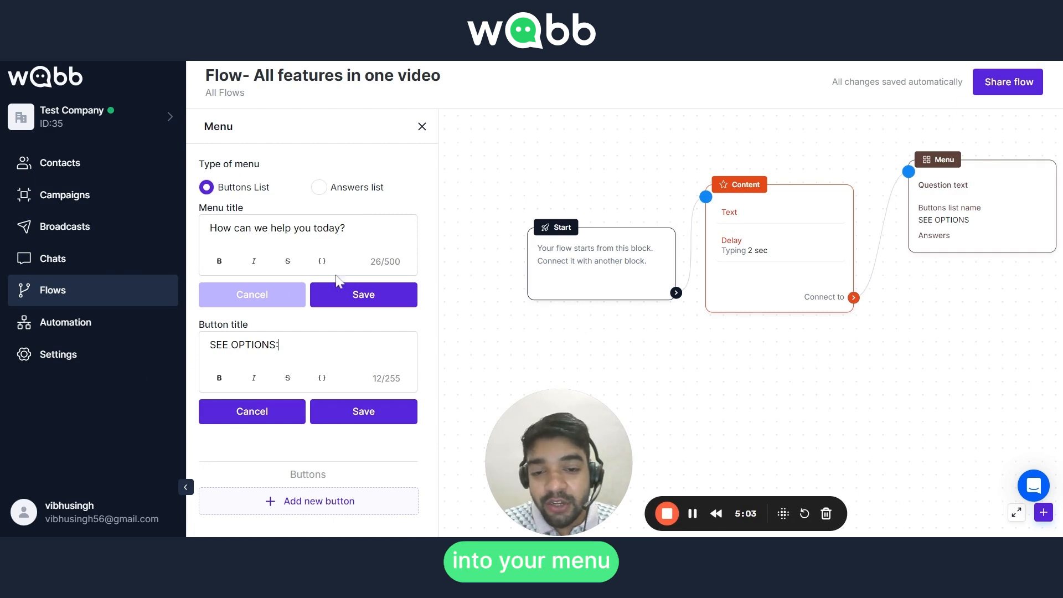
# Add two answer buttons to the menu with the texts "View Products" and "Contact support"
pyautogui.click(310, 514)
pyautogui.scroll(-3, 313, 468)
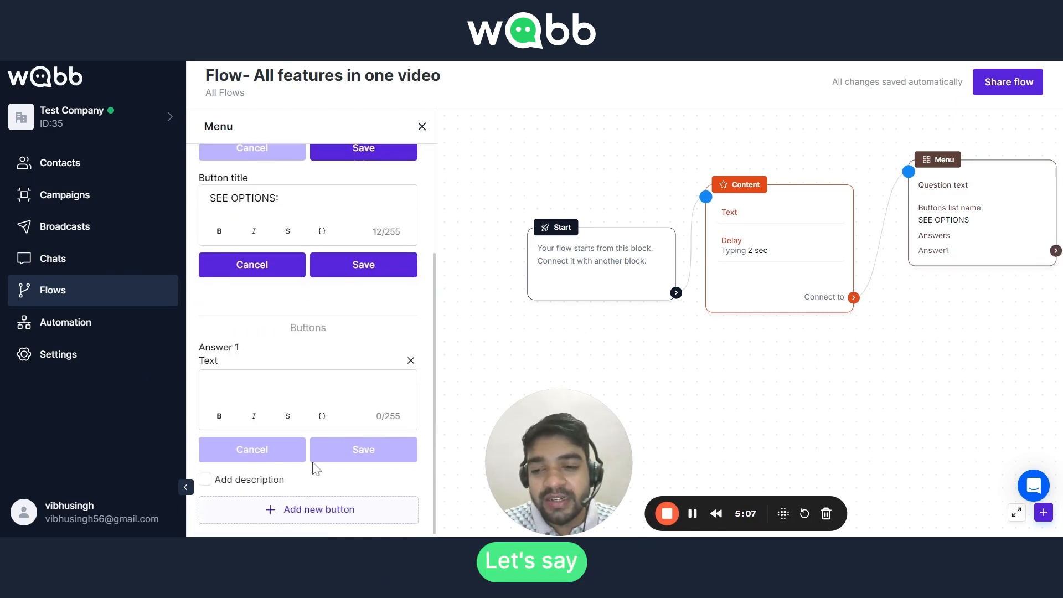
pyautogui.click(338, 518)
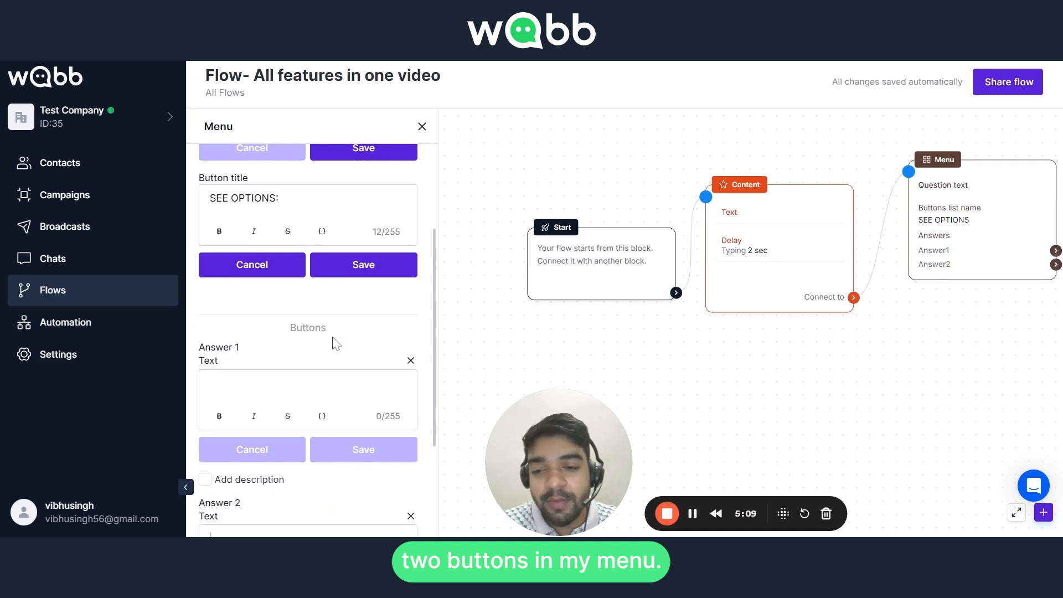
pyautogui.scroll(-3, 334, 344)
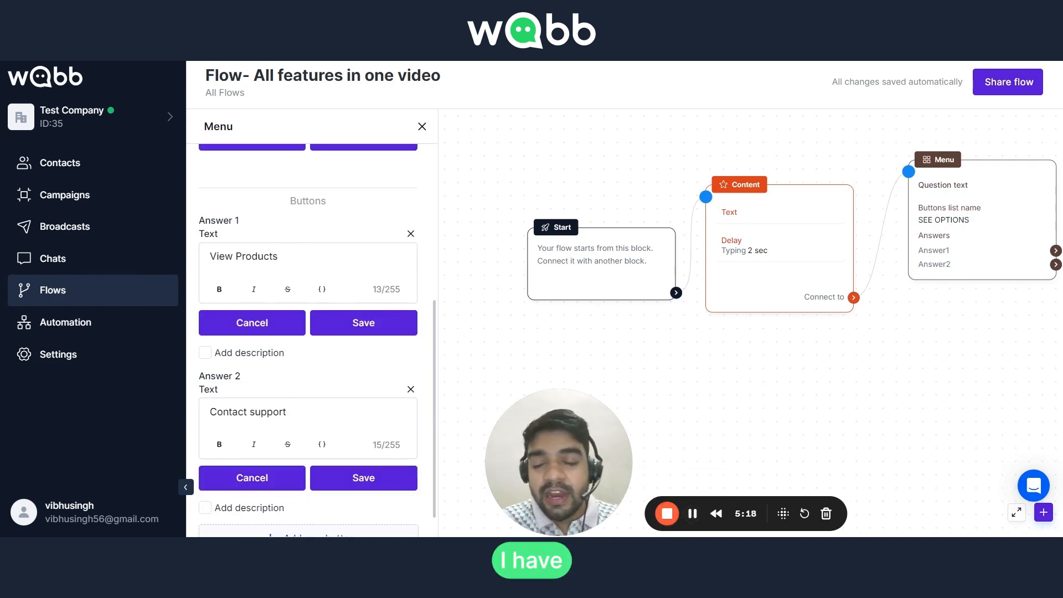
pyautogui.moveTo(278, 256); pyautogui.dragTo(209, 257)
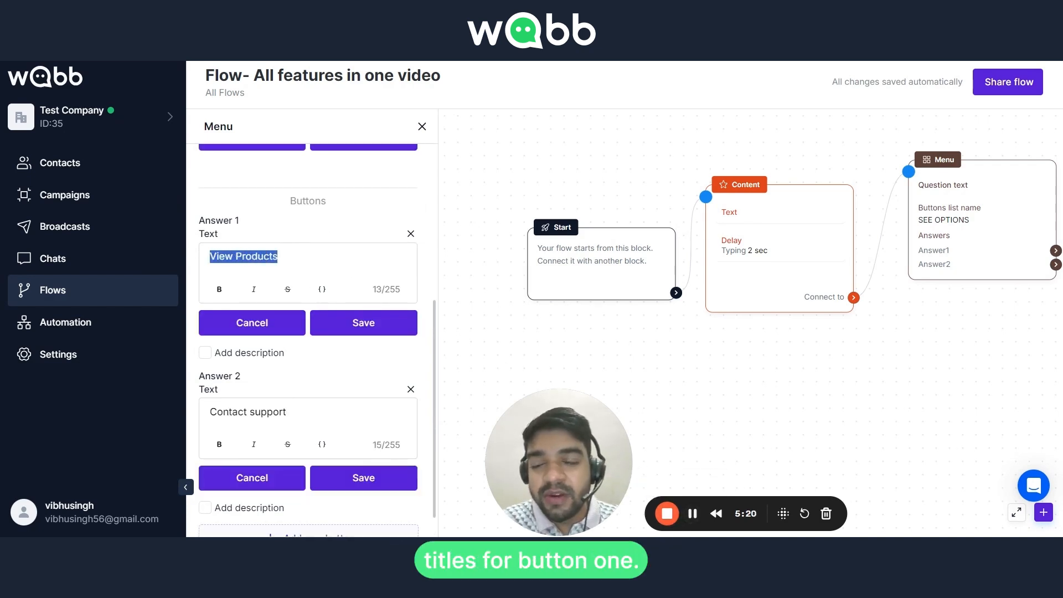
pyautogui.click(224, 257)
pyautogui.scroll(-1, 266, 373)
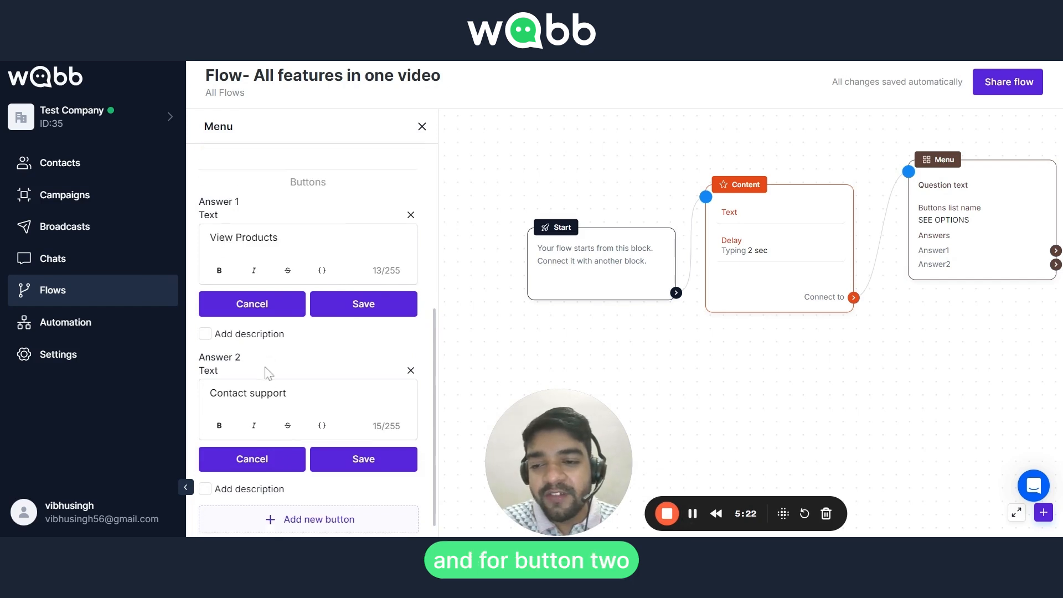
pyautogui.moveTo(286, 383); pyautogui.dragTo(216, 383)
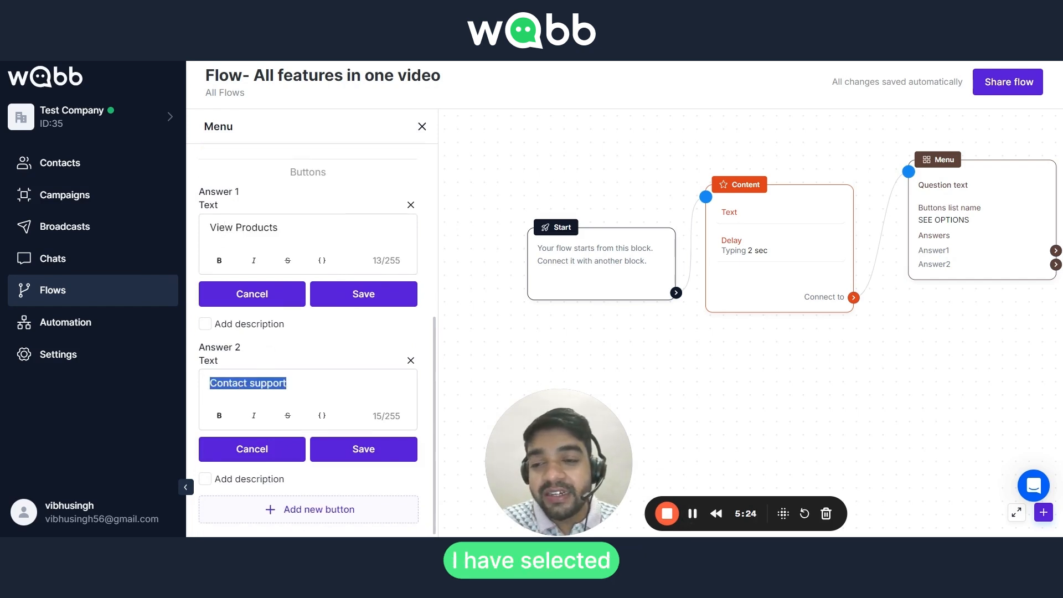
pyautogui.click(215, 387)
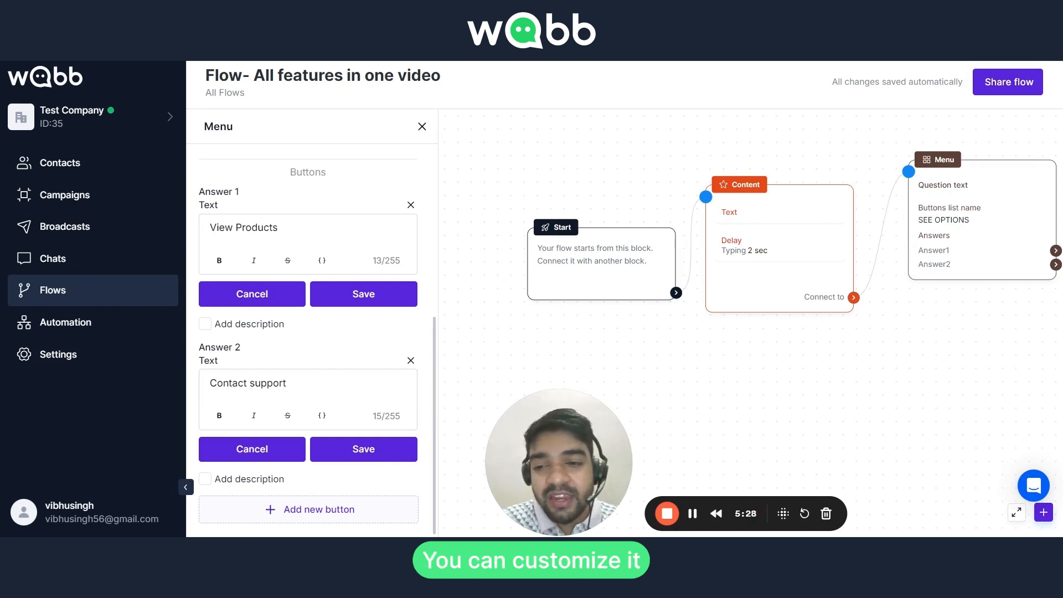
pyautogui.moveTo(286, 383); pyautogui.dragTo(210, 383)
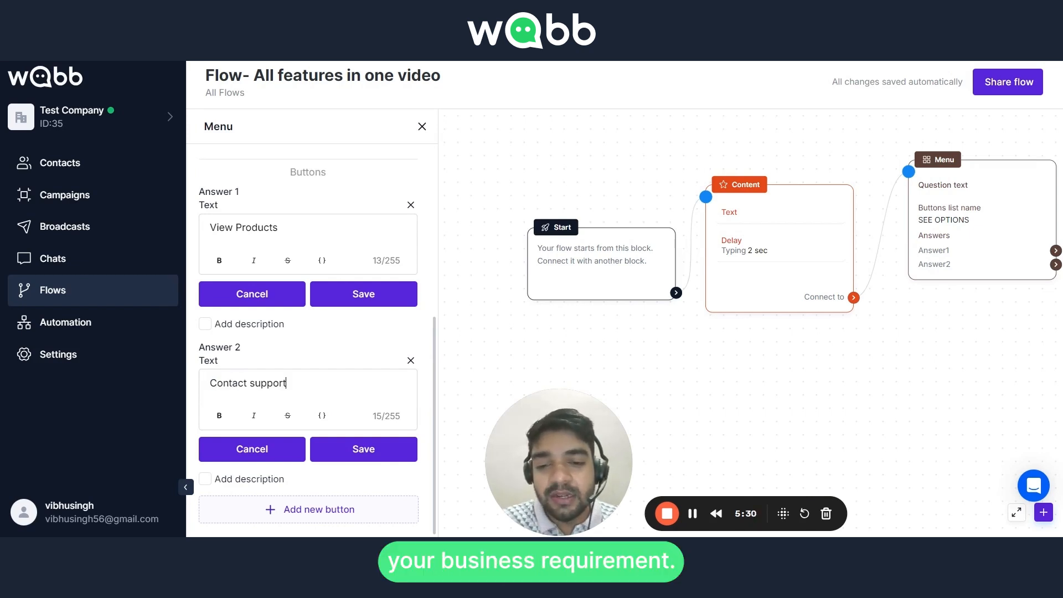
# Save both answer texts, the button title and the menu title, and close the Menu block's settings
pyautogui.click(351, 451)
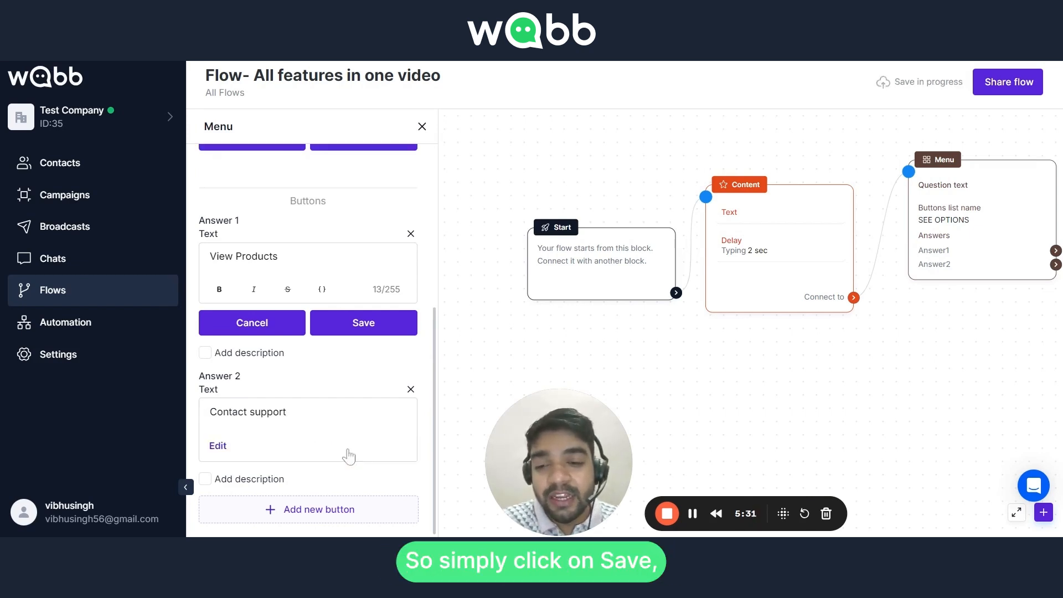
pyautogui.click(349, 329)
pyautogui.scroll(3, 347, 348)
pyautogui.click(347, 348)
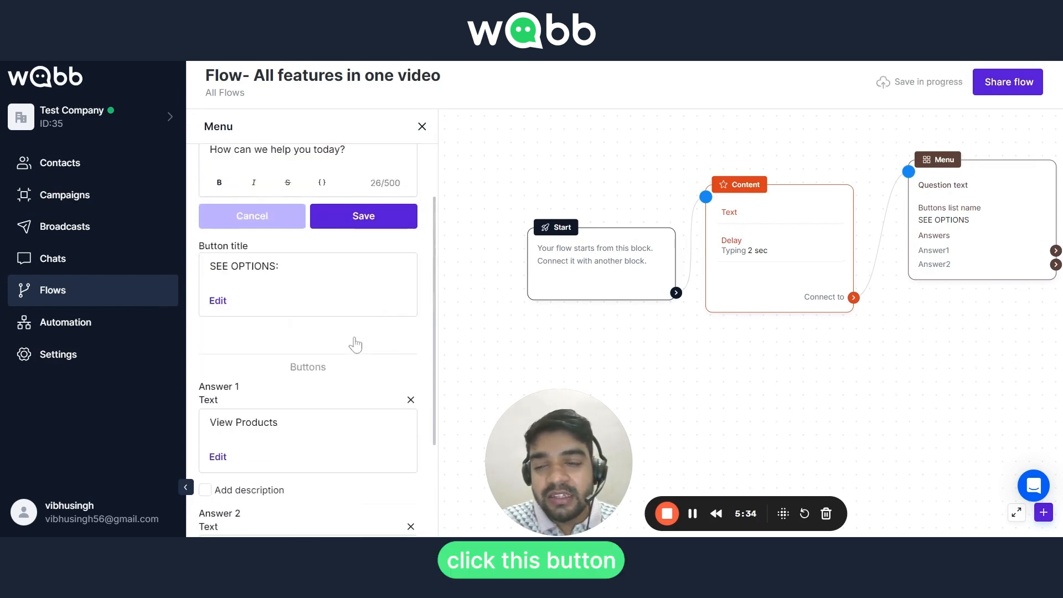
pyautogui.scroll(3, 351, 351)
pyautogui.click(362, 306)
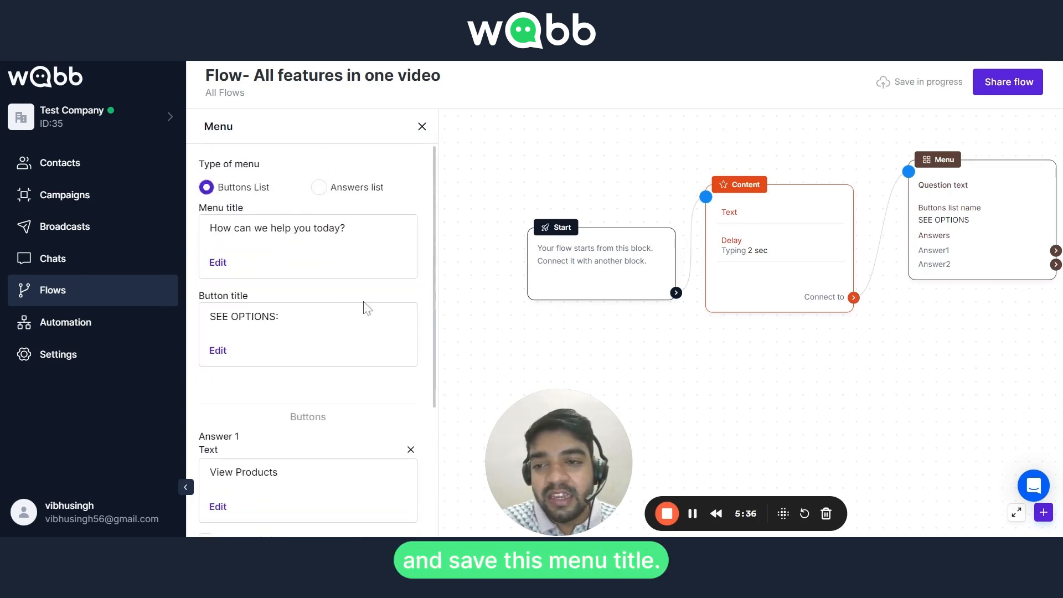
pyautogui.click(422, 126)
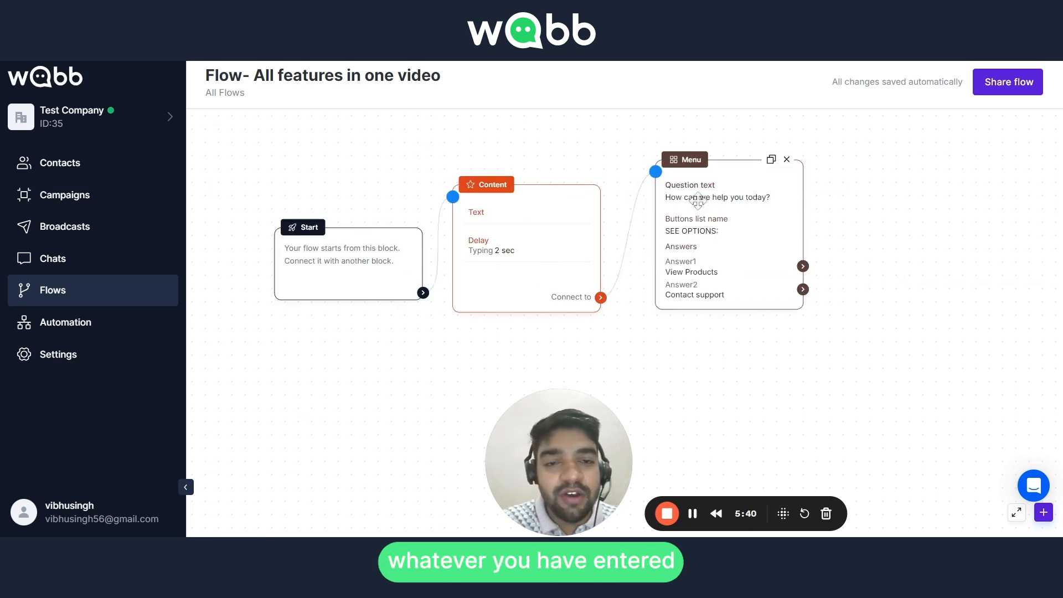
# Pull a connection line from the View Products answer onto the empty canvas and nudge the Menu and Content blocks into place
pyautogui.moveTo(691, 202); pyautogui.dragTo(681, 198)
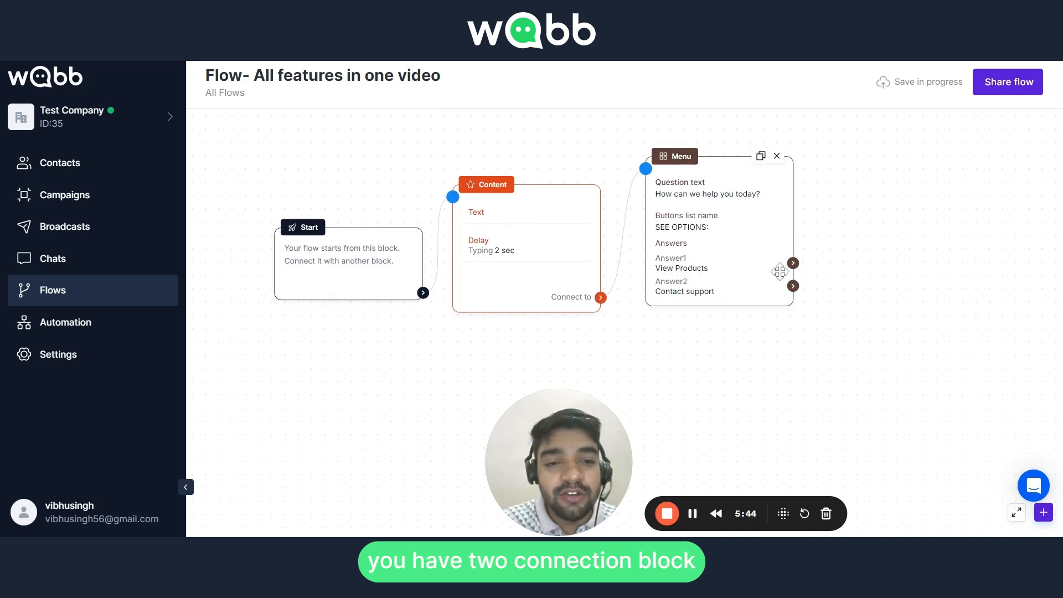
pyautogui.moveTo(793, 263); pyautogui.dragTo(868, 253)
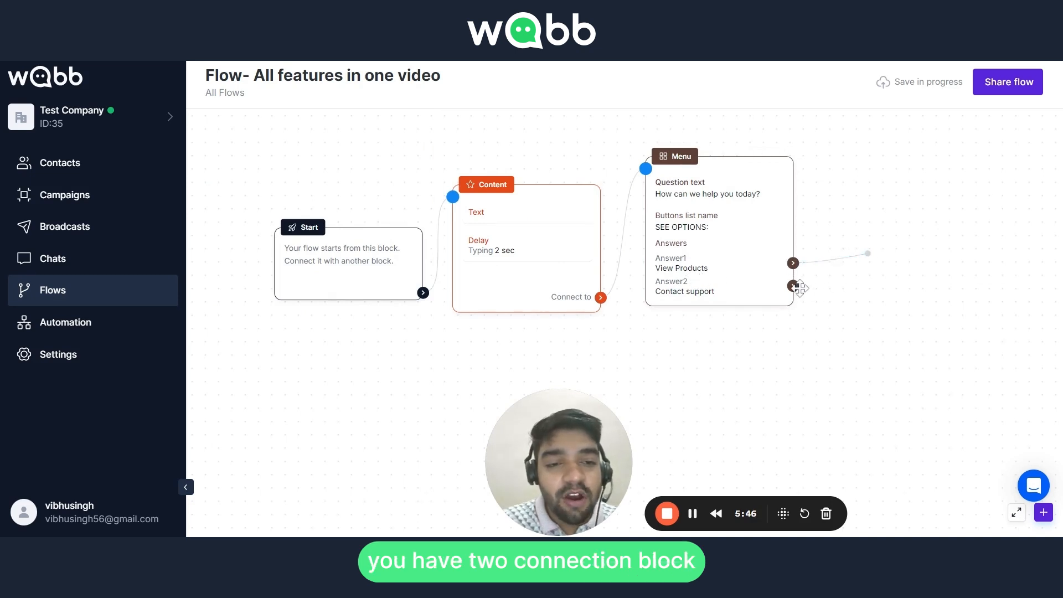
pyautogui.moveTo(800, 288); pyautogui.dragTo(775, 290)
pyautogui.moveTo(696, 297); pyautogui.dragTo(687, 298)
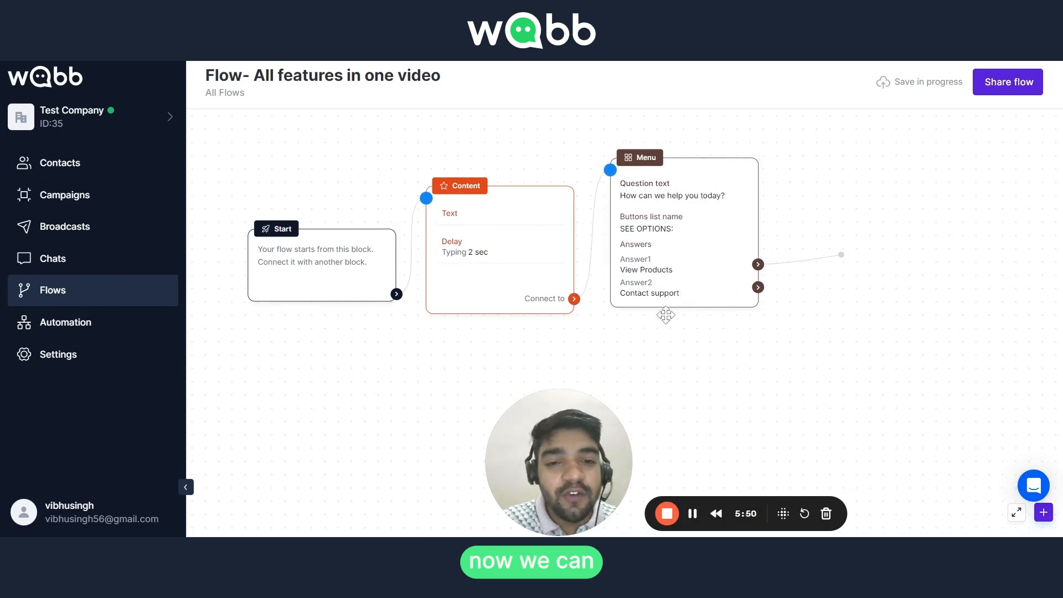
pyautogui.moveTo(494, 294)
pyautogui.mouseDown()
pyautogui.moveTo(479, 293)
pyautogui.moveTo(499, 293)
pyautogui.mouseUp()
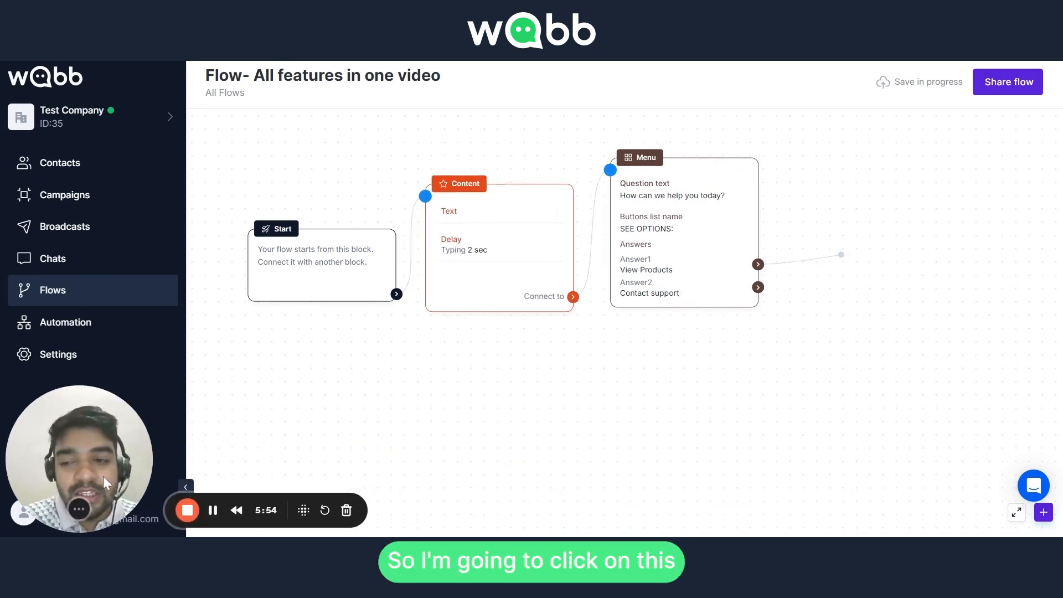
# Add a Flow block beside the Menu block and connect the View Products answer to it
pyautogui.click(1045, 514)
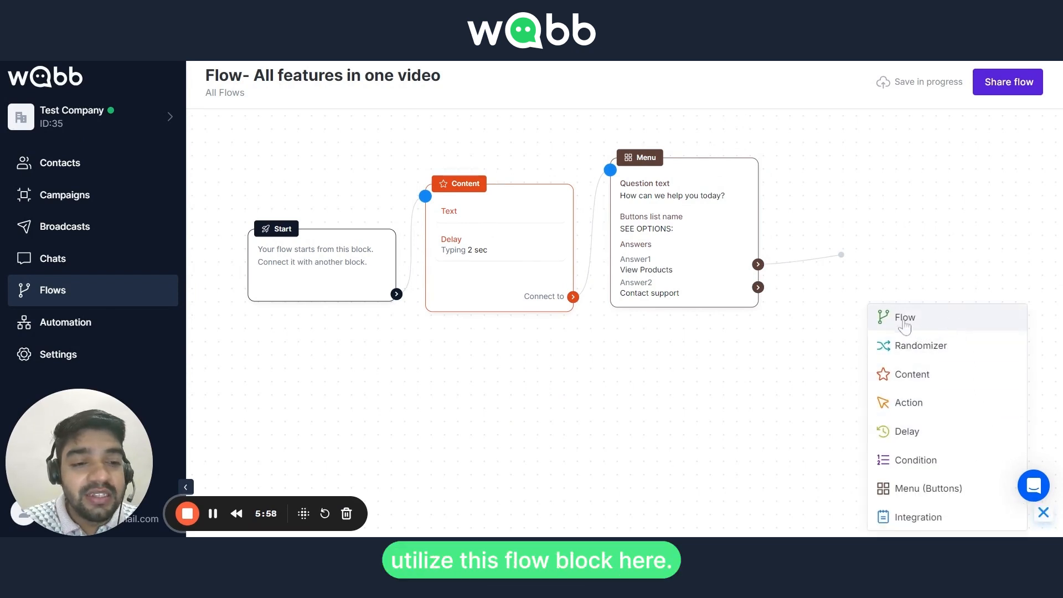
pyautogui.click(932, 327)
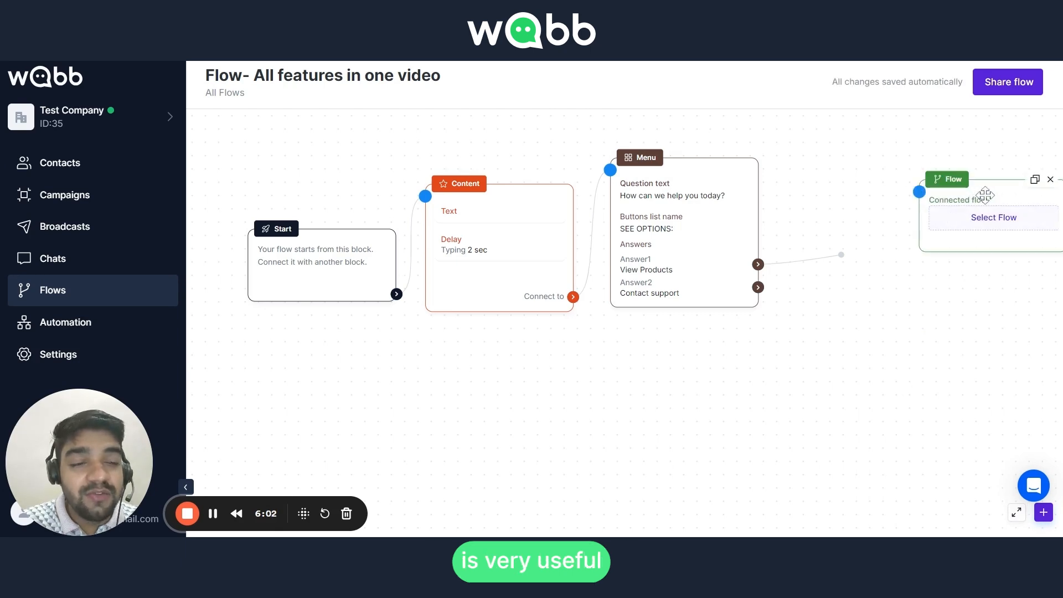
pyautogui.click(936, 198)
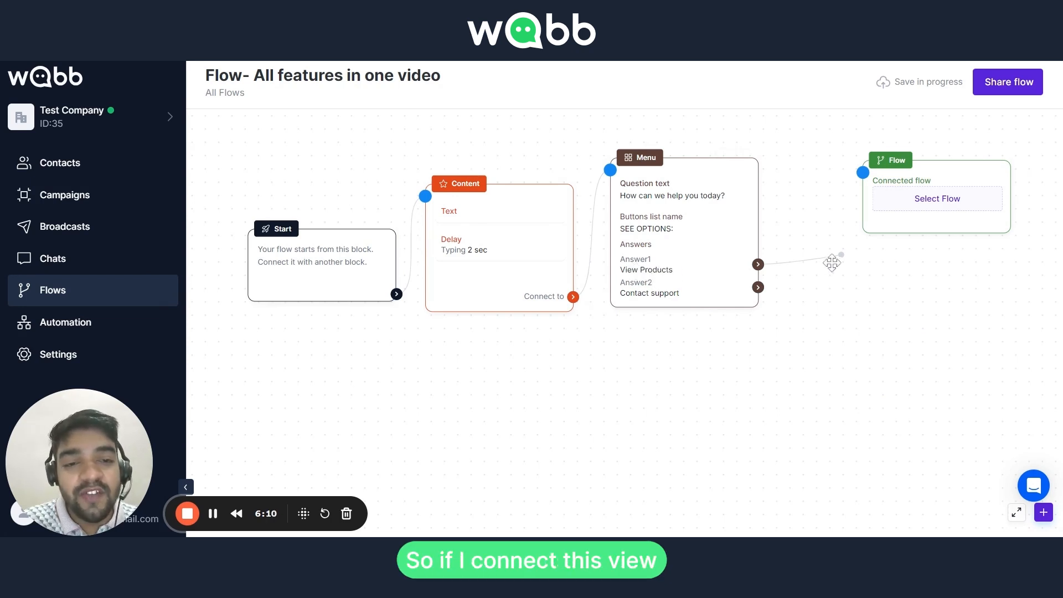
pyautogui.moveTo(839, 255); pyautogui.dragTo(862, 173)
pyautogui.moveTo(932, 169); pyautogui.dragTo(906, 161)
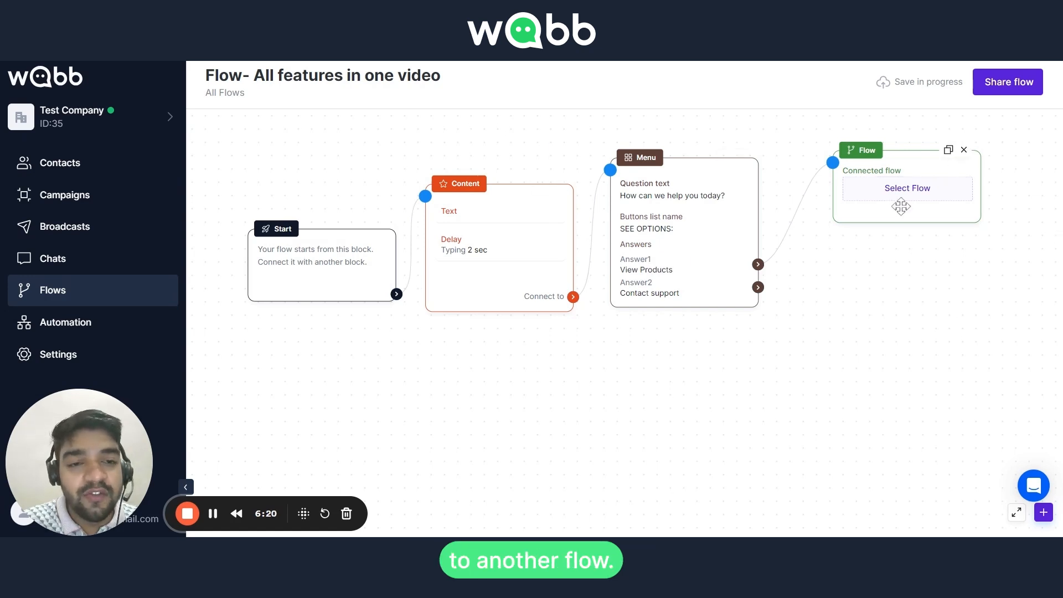
pyautogui.scroll(-2, 812, 461)
pyautogui.moveTo(812, 460); pyautogui.dragTo(741, 380)
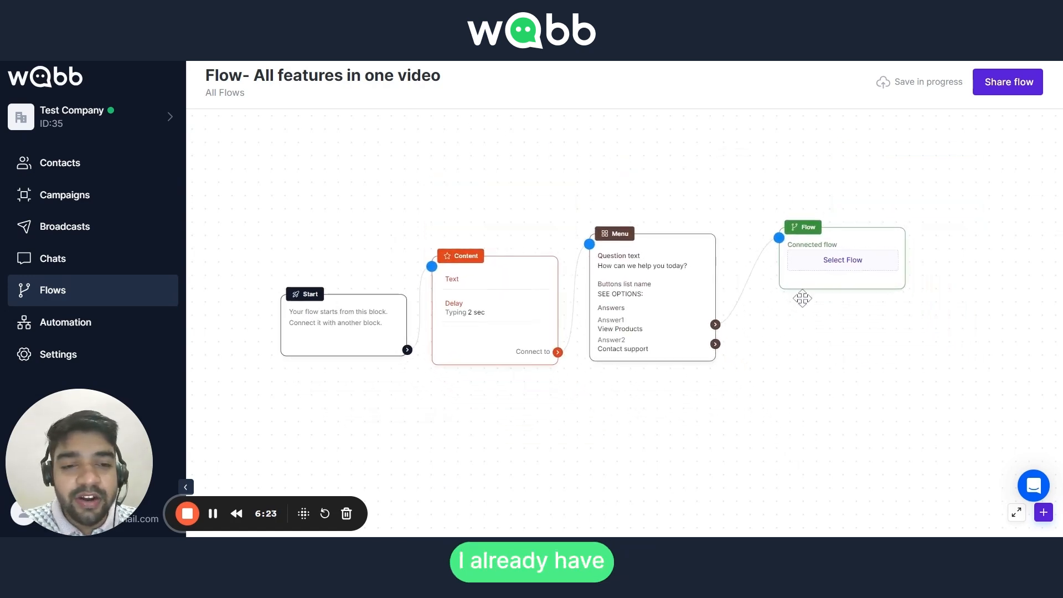
pyautogui.moveTo(823, 274); pyautogui.dragTo(812, 272)
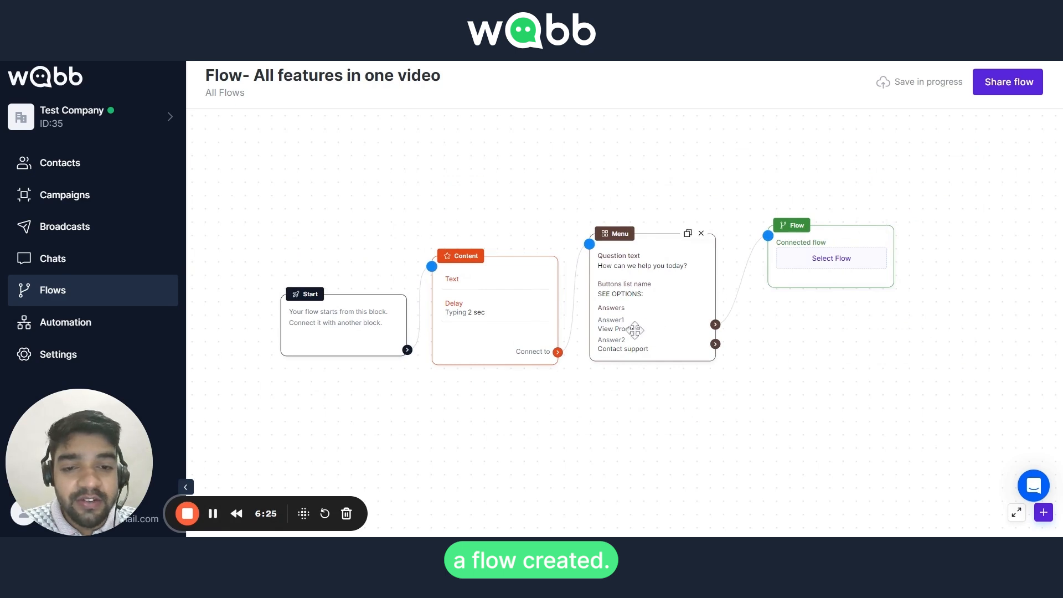
# Set the existing "view products" flow as the Flow block's connected flow and close its settings
pyautogui.click(815, 268)
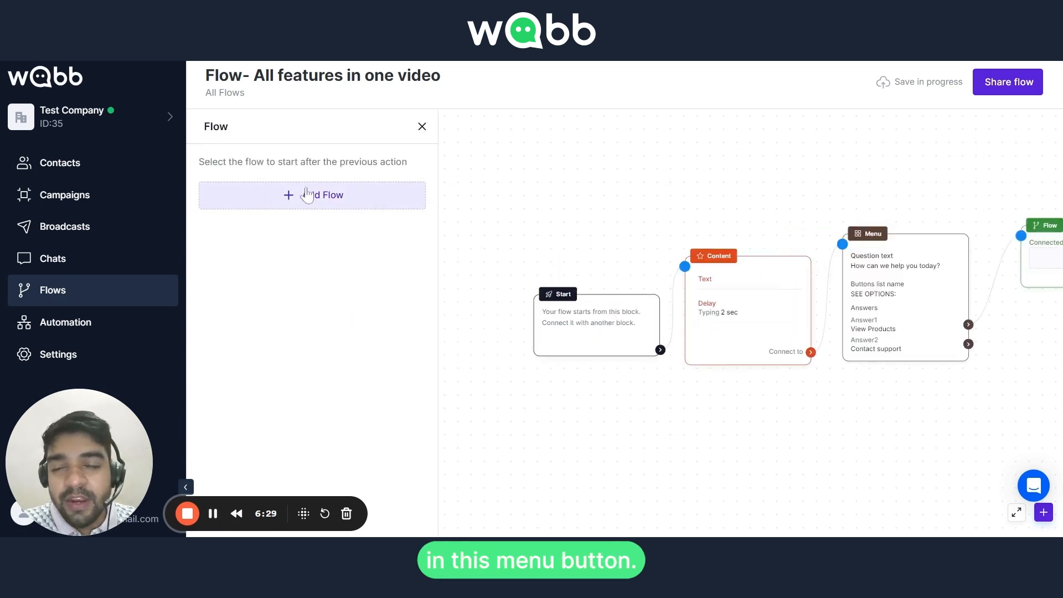
pyautogui.click(290, 198)
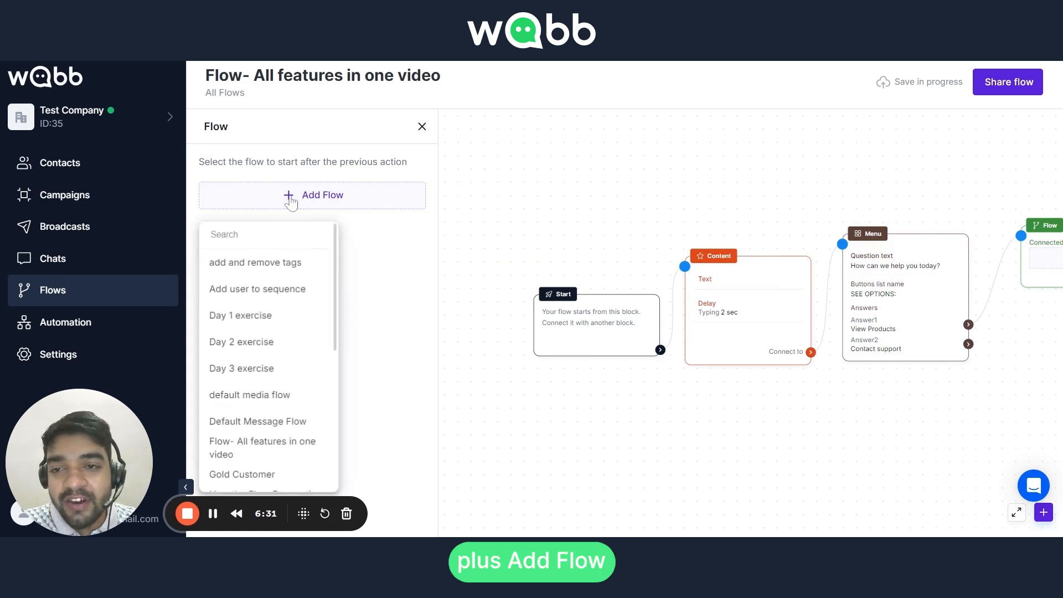
pyautogui.scroll(-5, 253, 397)
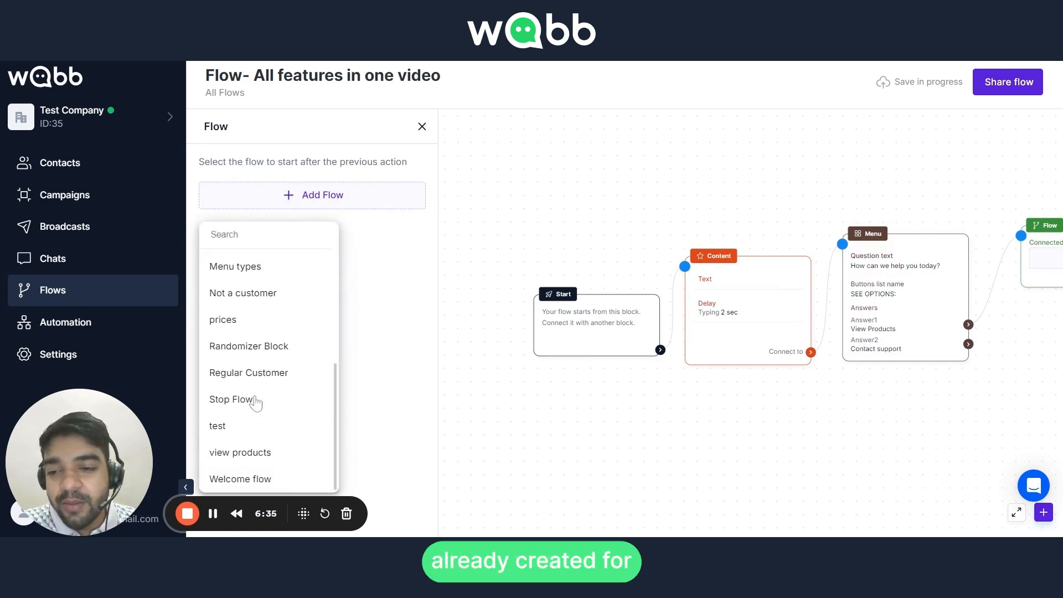
pyautogui.click(240, 454)
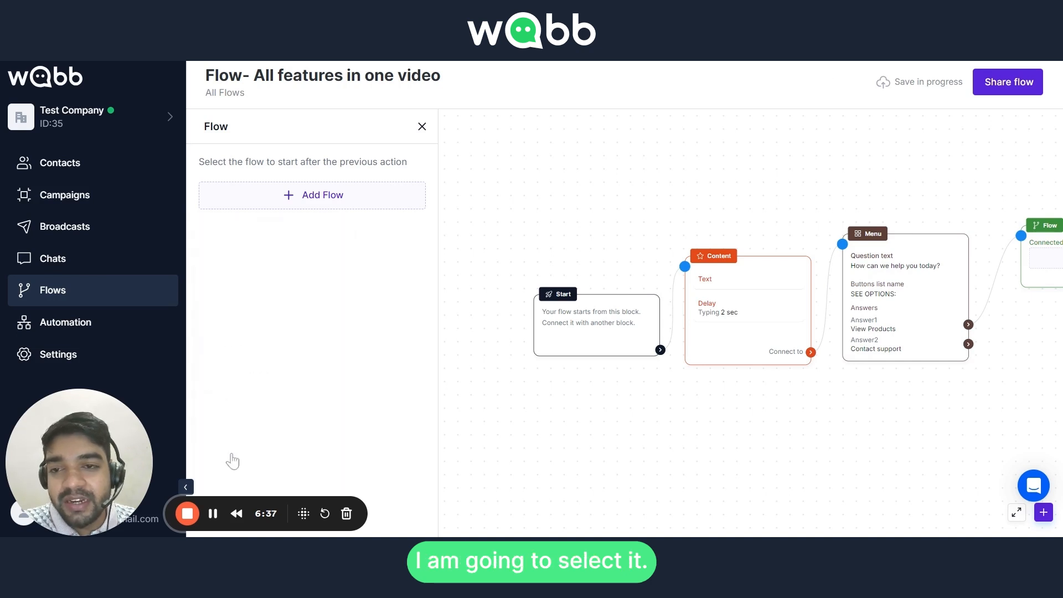
pyautogui.click(422, 127)
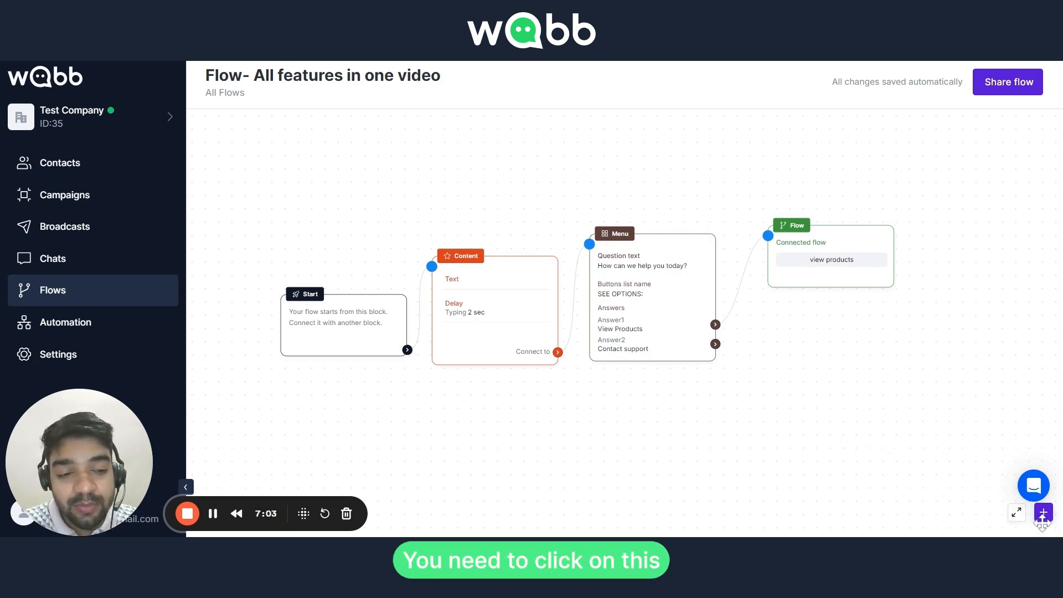
# Connect the Contact support answer to a new Action block placed below the Flow block, and open the Action block's settings
pyautogui.click(1043, 512)
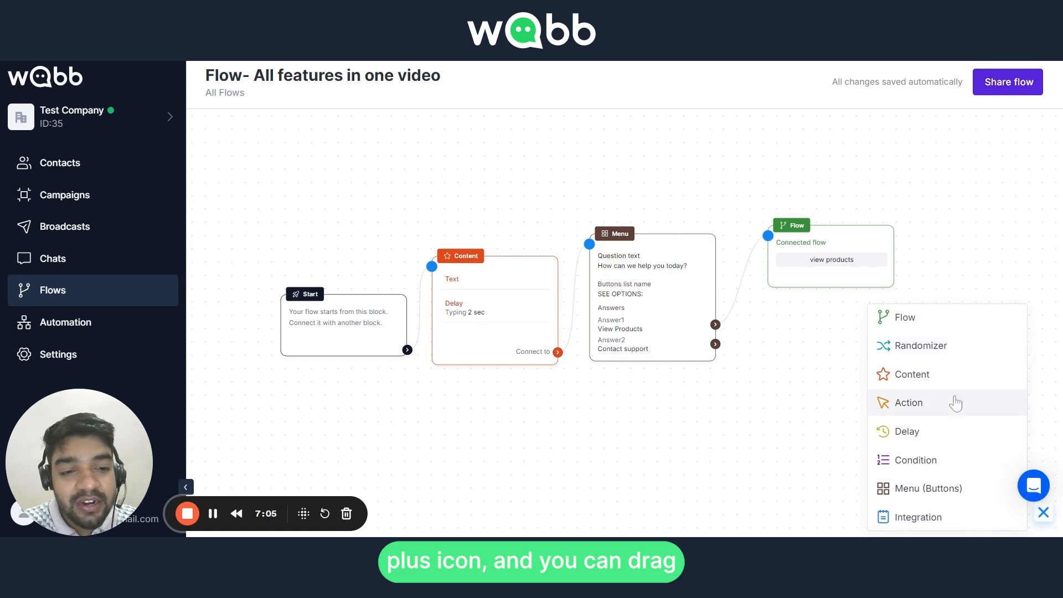
pyautogui.click(955, 404)
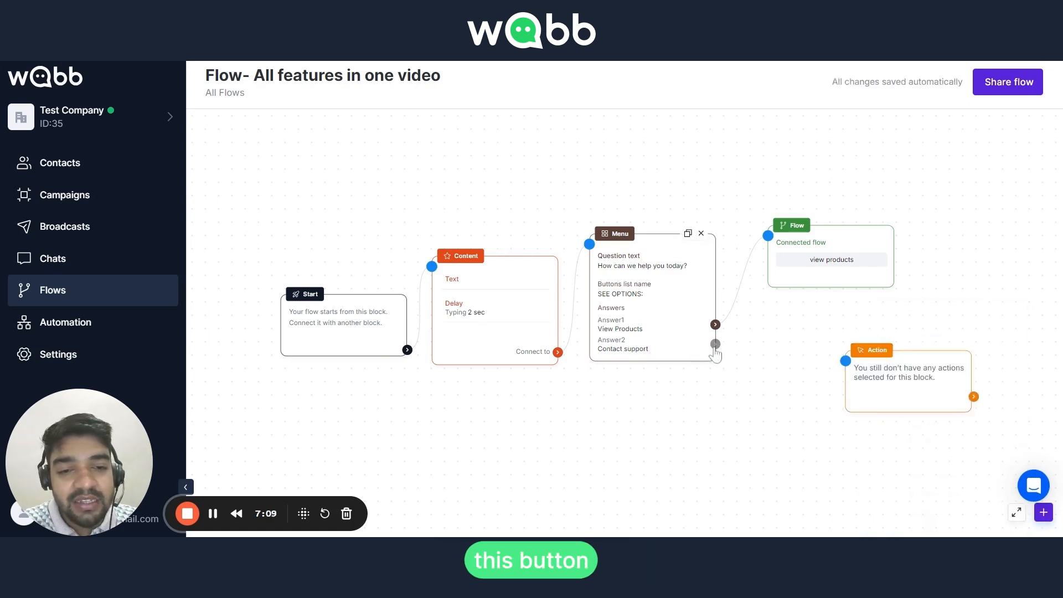
pyautogui.moveTo(716, 344); pyautogui.dragTo(846, 361)
pyautogui.moveTo(916, 366); pyautogui.dragTo(837, 323)
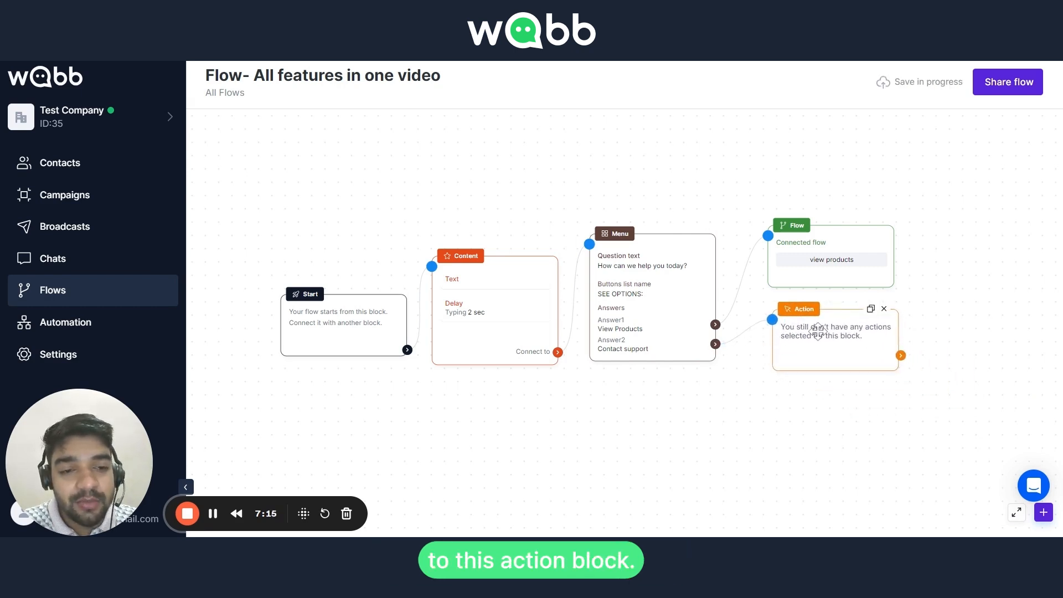
pyautogui.click(836, 332)
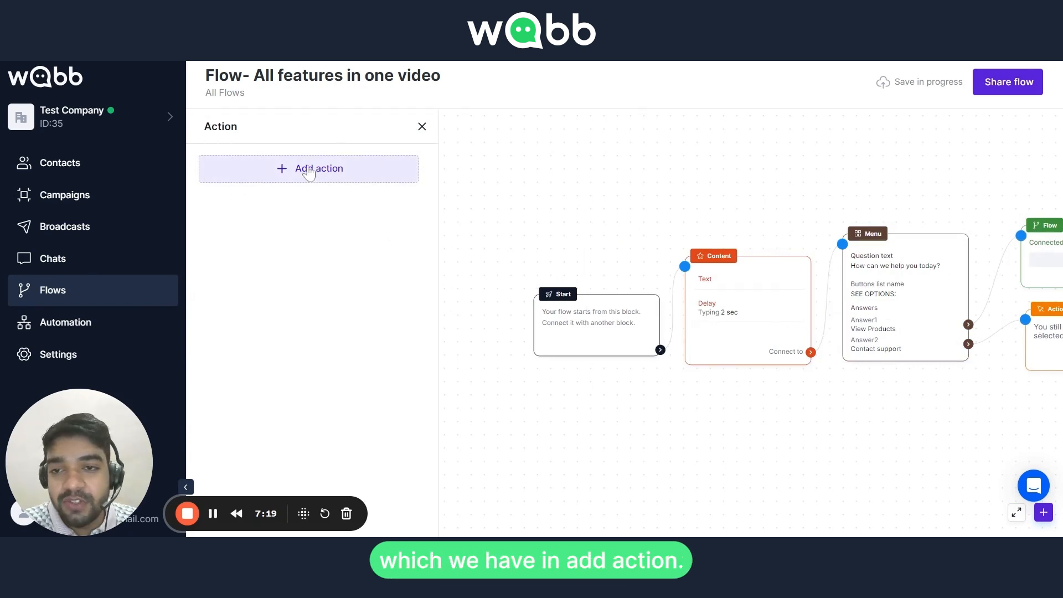
# Add a Notify team member action with the message "please take this chat" and save the message
pyautogui.click(279, 179)
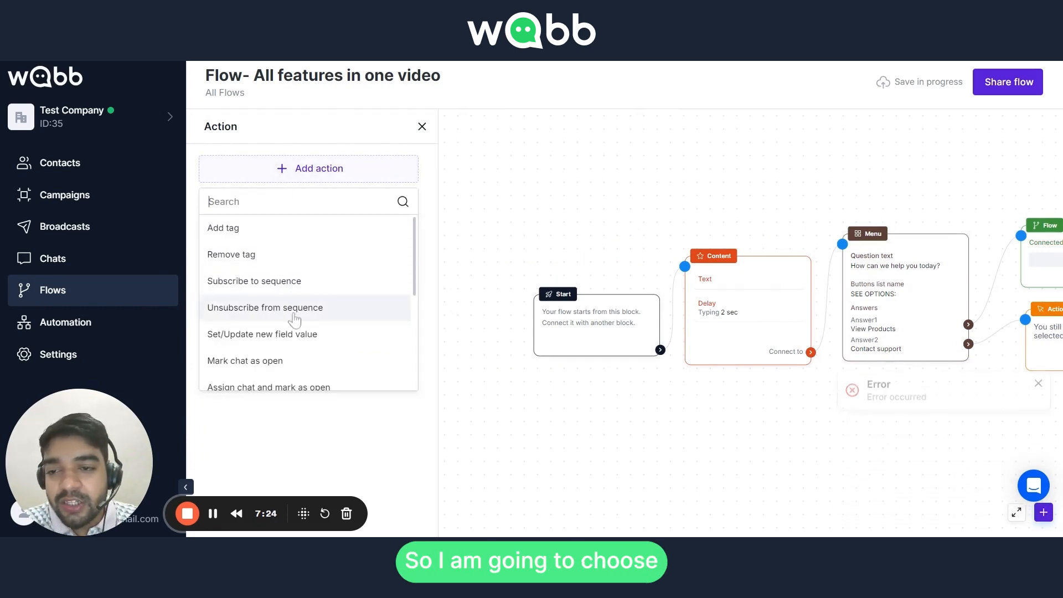
pyautogui.scroll(-3, 307, 343)
pyautogui.scroll(-1, 314, 354)
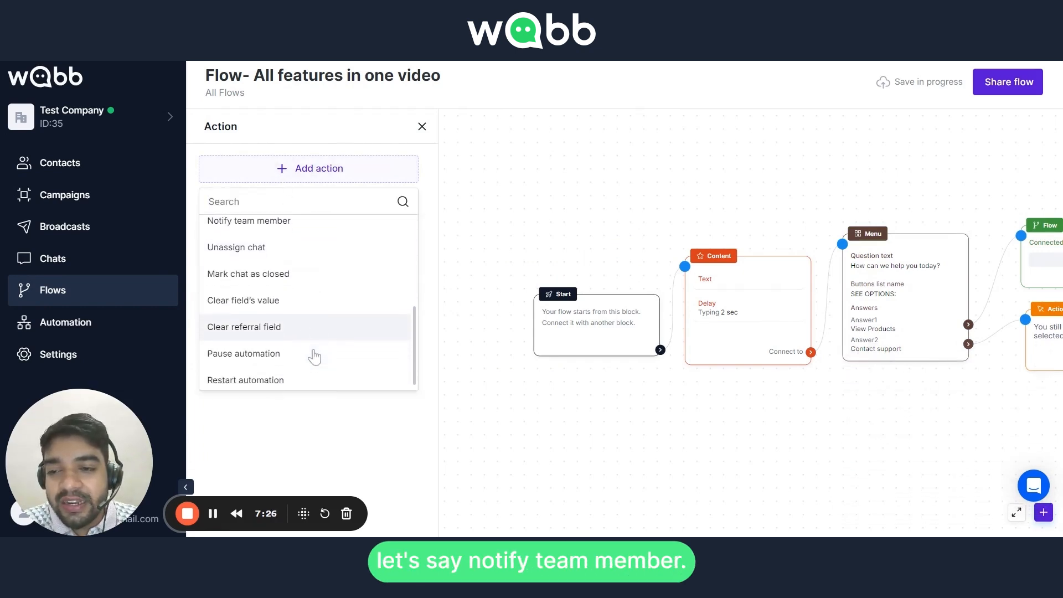
pyautogui.scroll(3, 311, 343)
pyautogui.click(273, 305)
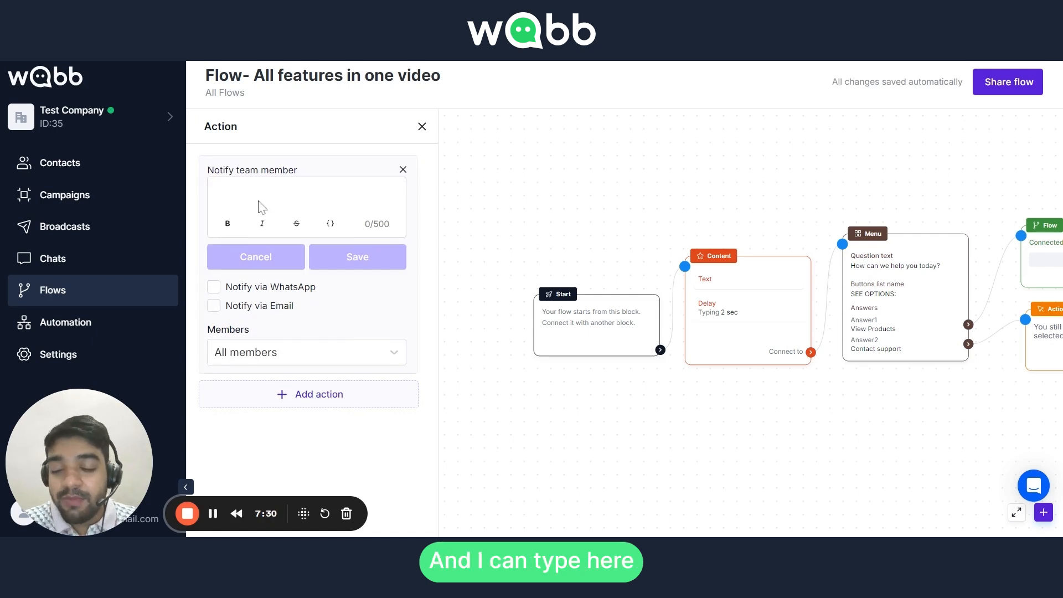
pyautogui.write('please')
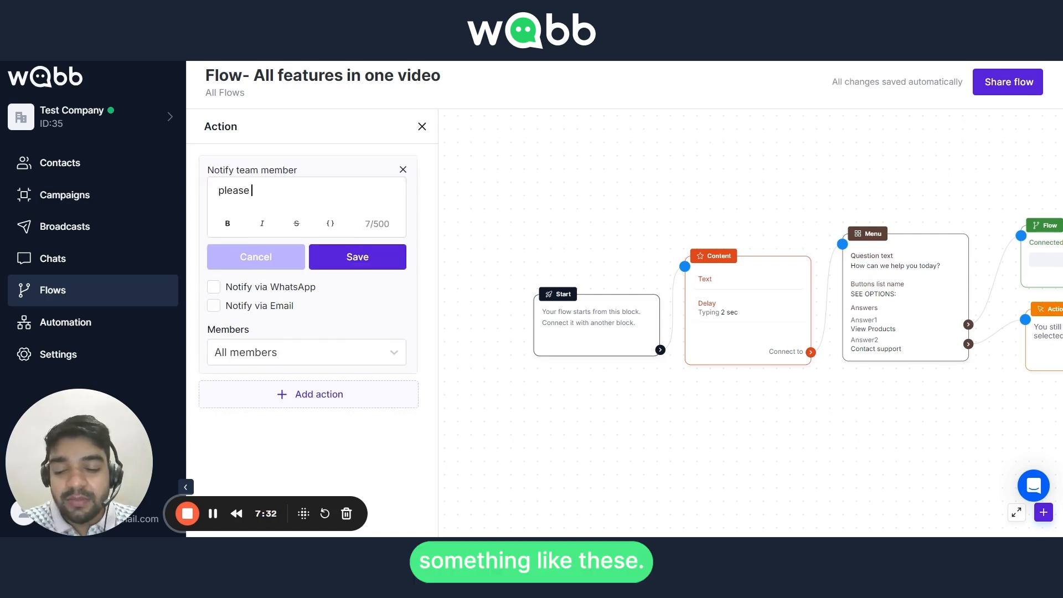
pyautogui.write(' take this chat')
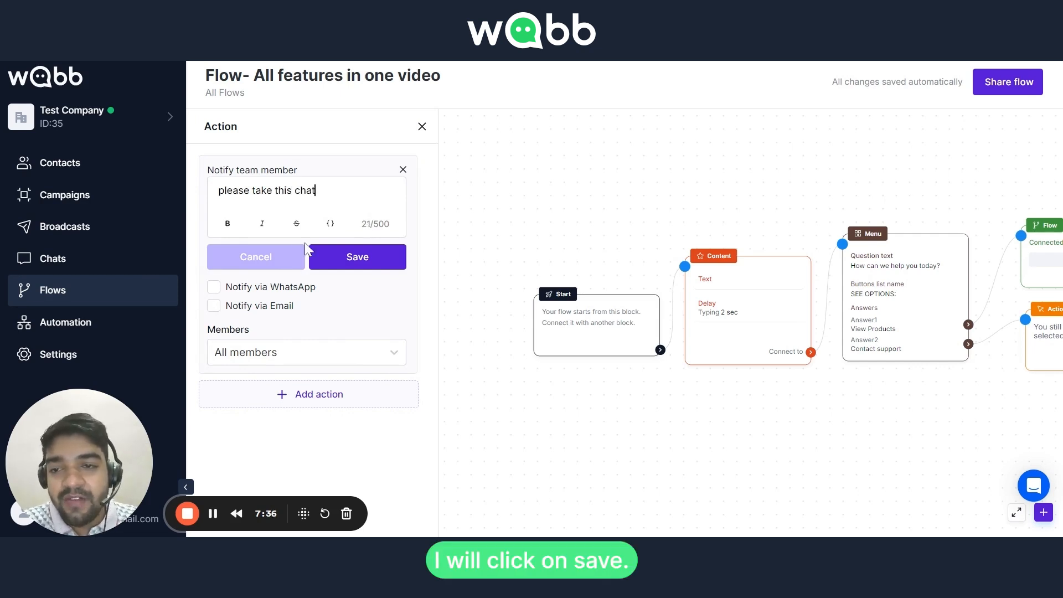
pyautogui.click(354, 258)
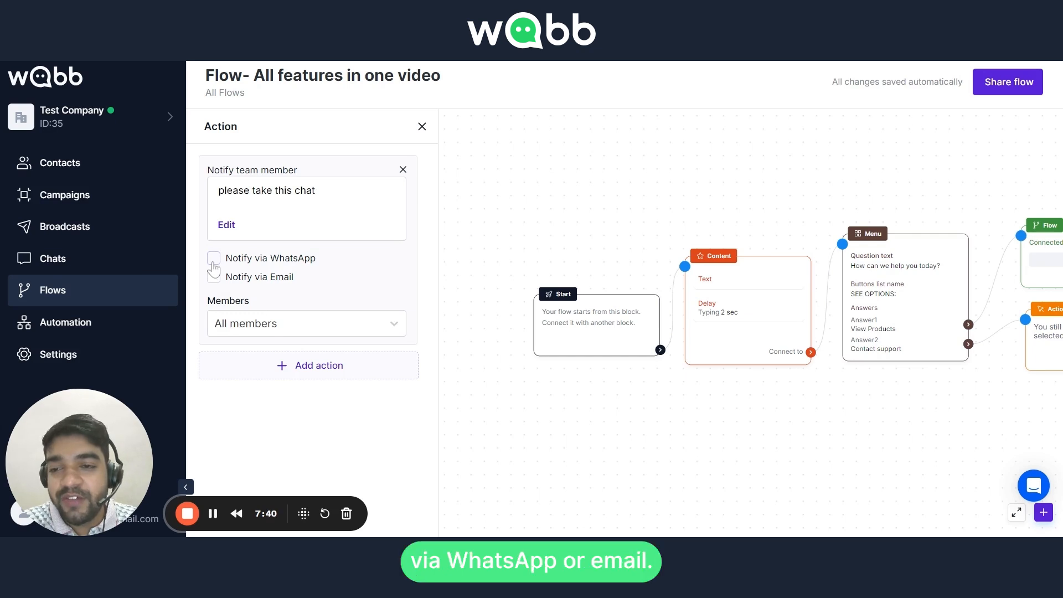
# Enable notification via WhatsApp for all members and close the Action block's settings
pyautogui.click(214, 259)
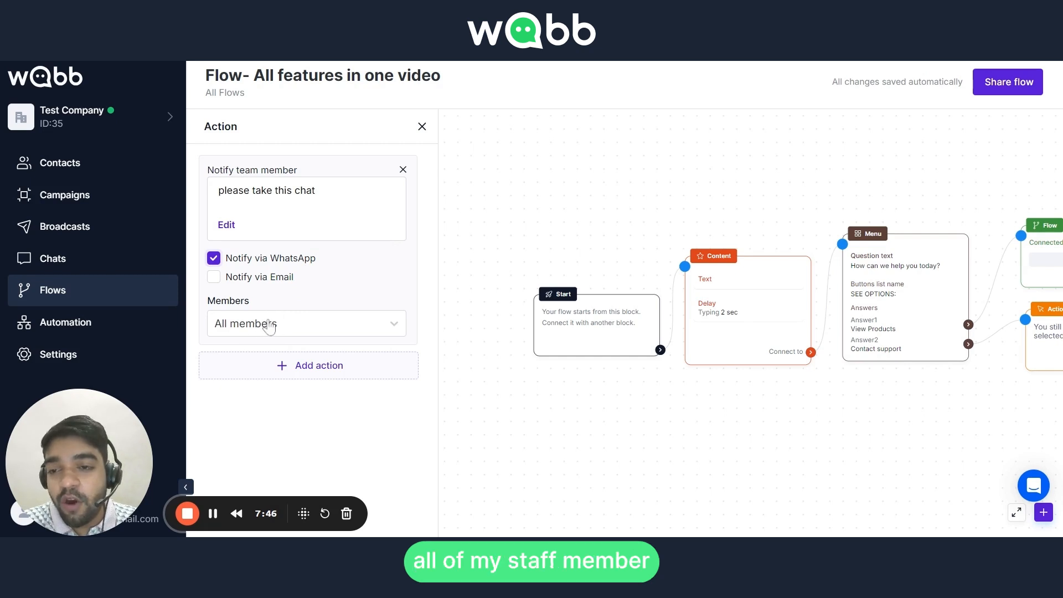
pyautogui.click(271, 326)
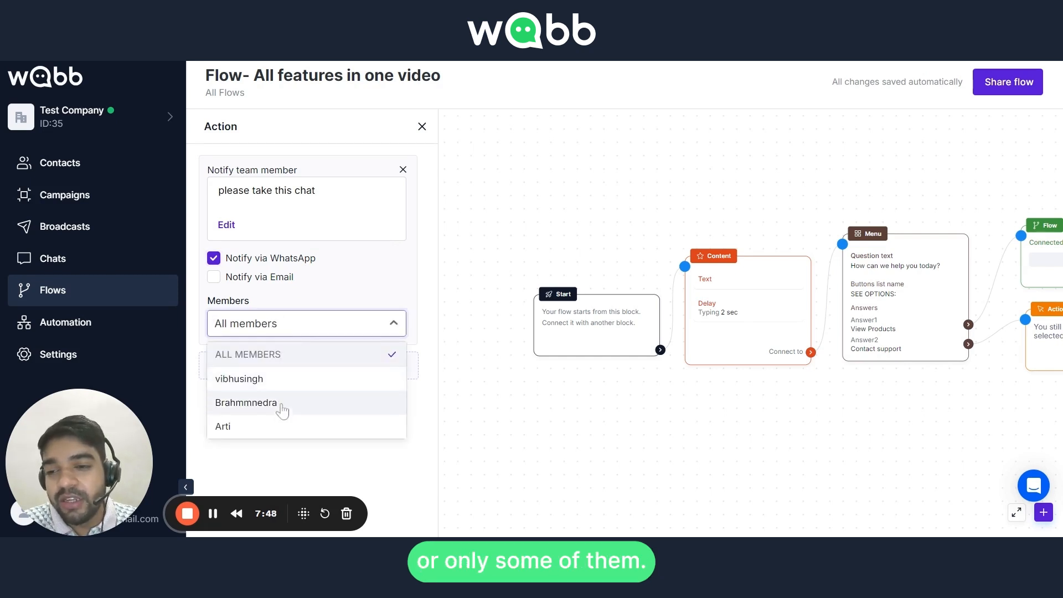
pyautogui.click(274, 361)
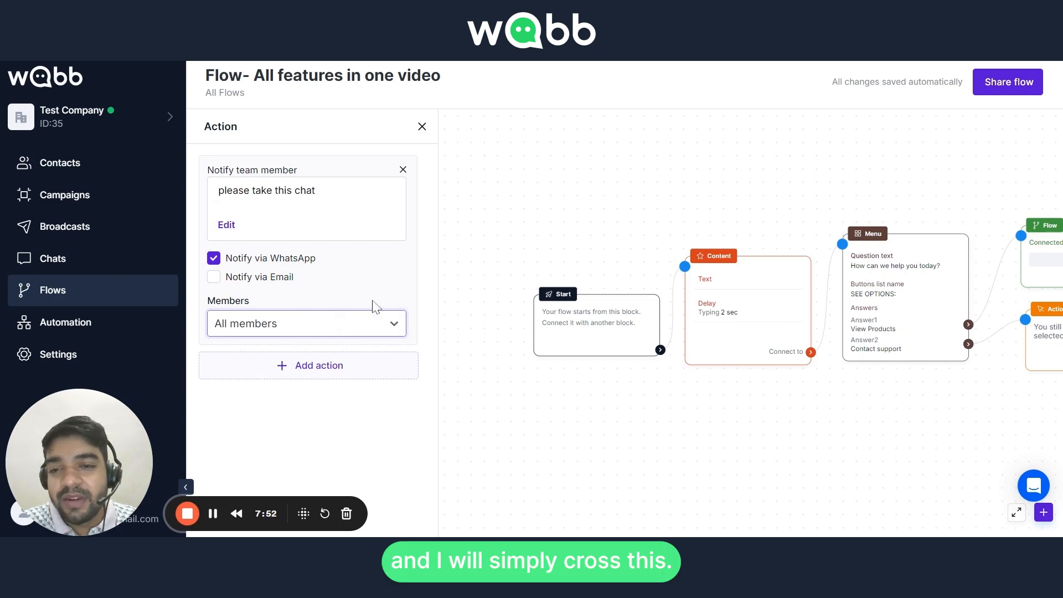
pyautogui.click(422, 126)
# Add a second Content block, connect the Action block's output to it, and place it beside the Action block
pyautogui.moveTo(634, 394); pyautogui.dragTo(594, 391)
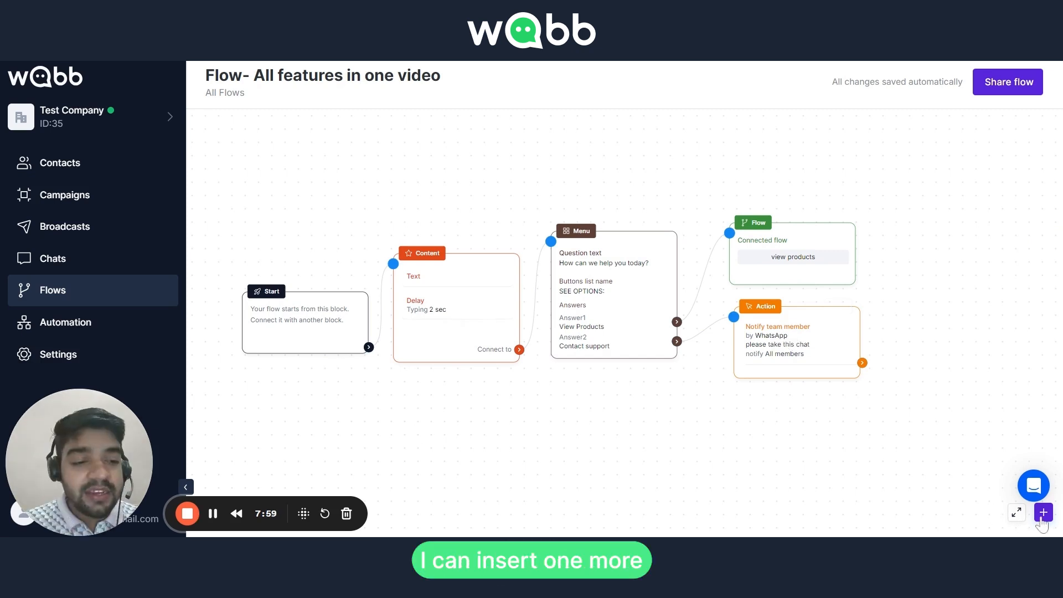
pyautogui.click(1043, 512)
pyautogui.click(960, 369)
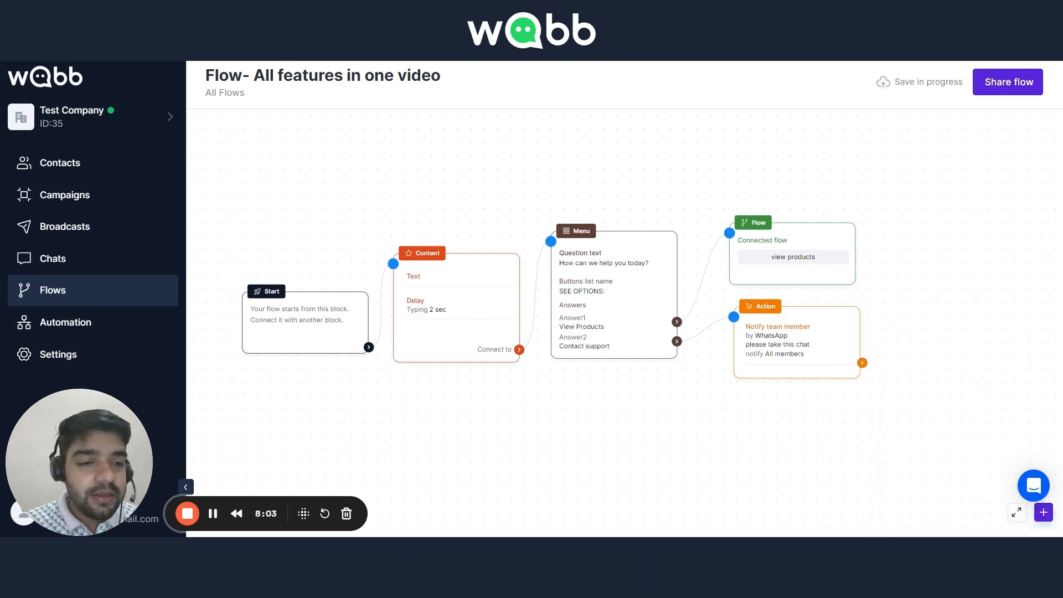
pyautogui.moveTo(909, 426); pyautogui.dragTo(783, 416)
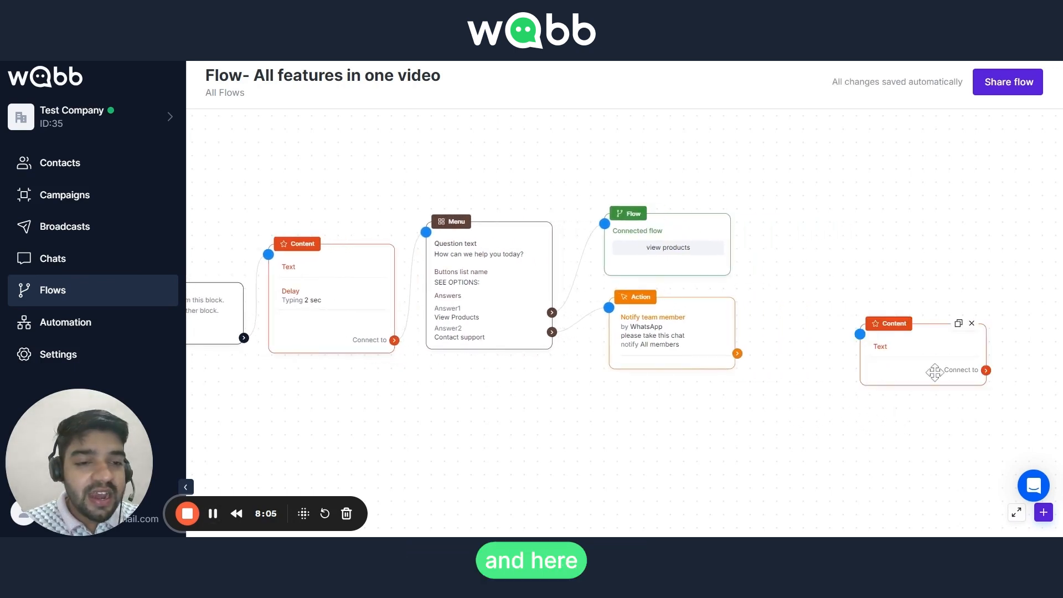
pyautogui.moveTo(737, 353)
pyautogui.mouseDown()
pyautogui.moveTo(797, 313)
pyautogui.moveTo(827, 313)
pyautogui.mouseUp()
pyautogui.moveTo(888, 323); pyautogui.dragTo(827, 314)
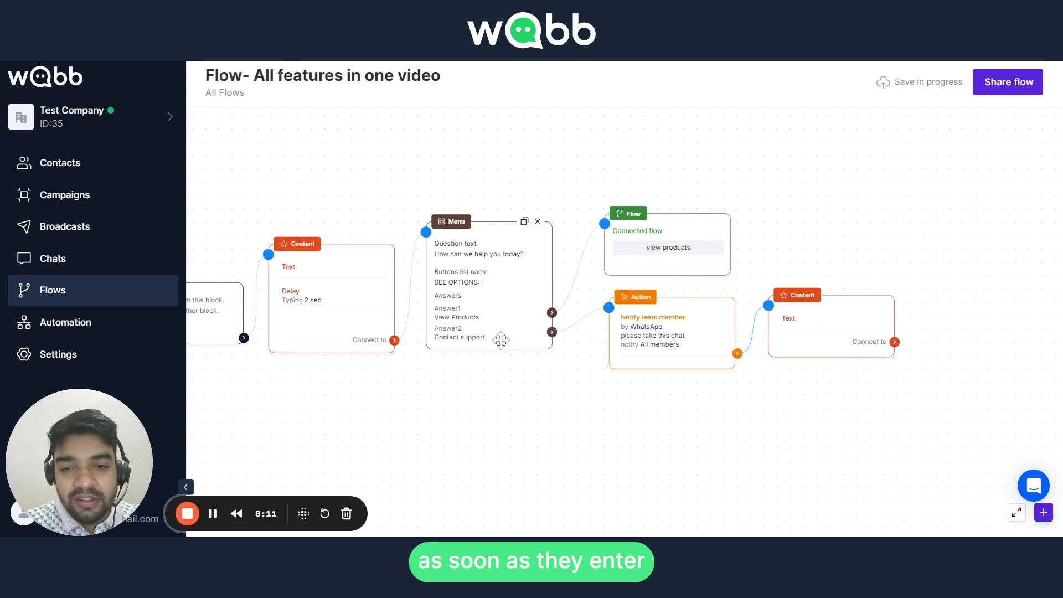
# Set the new Content block's text to "Please wait, your chat is getting assigned to an agent!", save it and close the settings
pyautogui.click(806, 325)
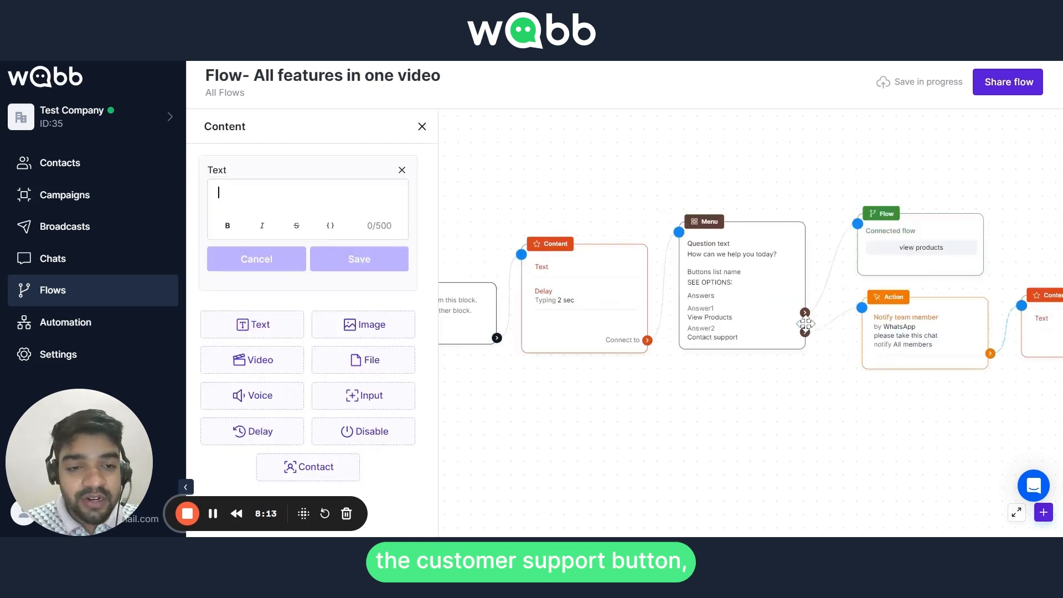
pyautogui.click(280, 208)
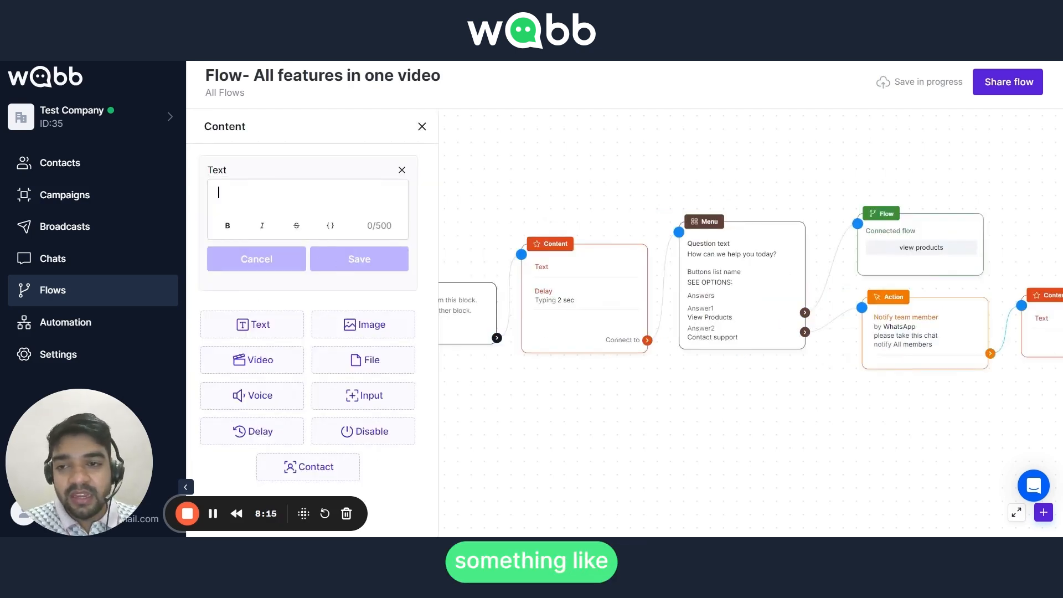
pyautogui.write('Please ')
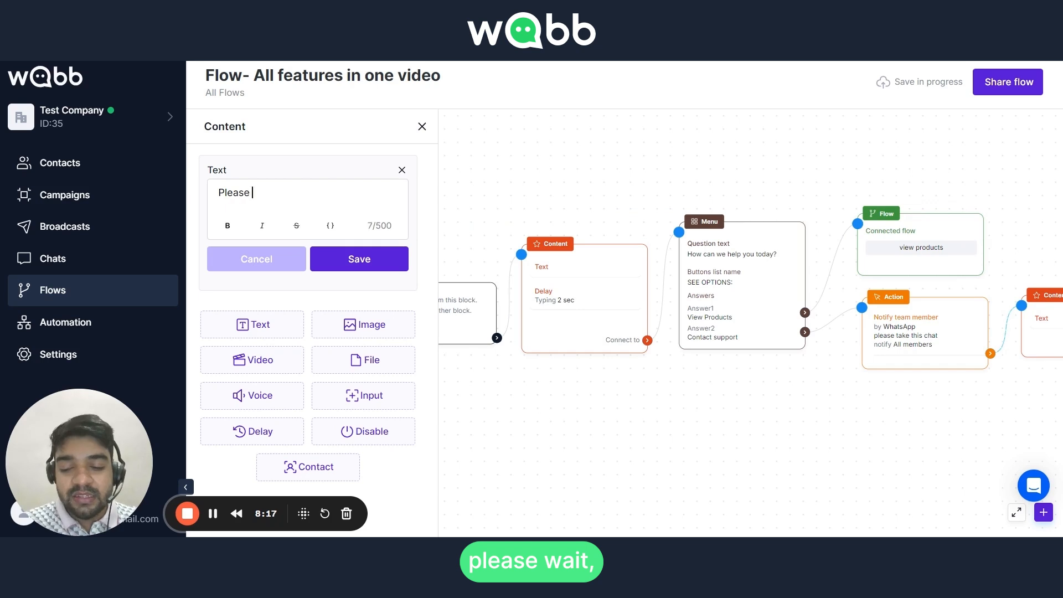
pyautogui.write('wait, your ')
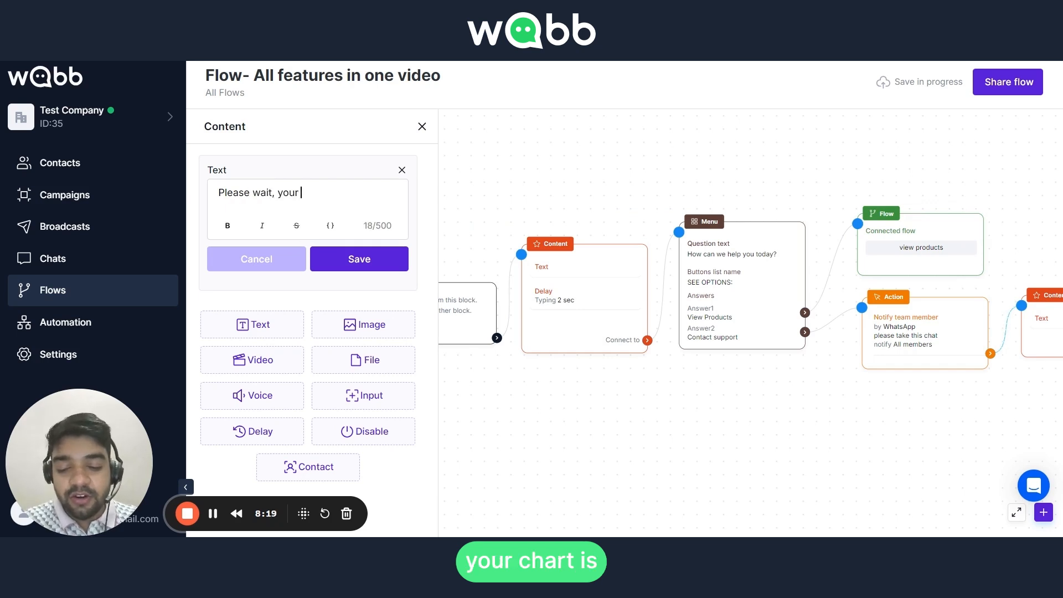
pyautogui.write('chat is get')
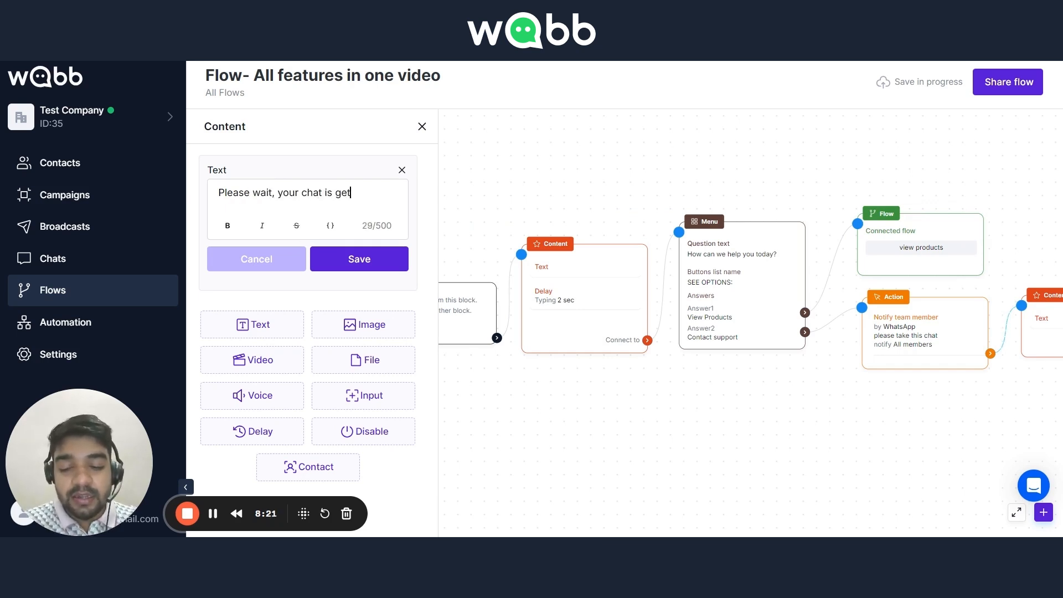
pyautogui.write('ting assigne')
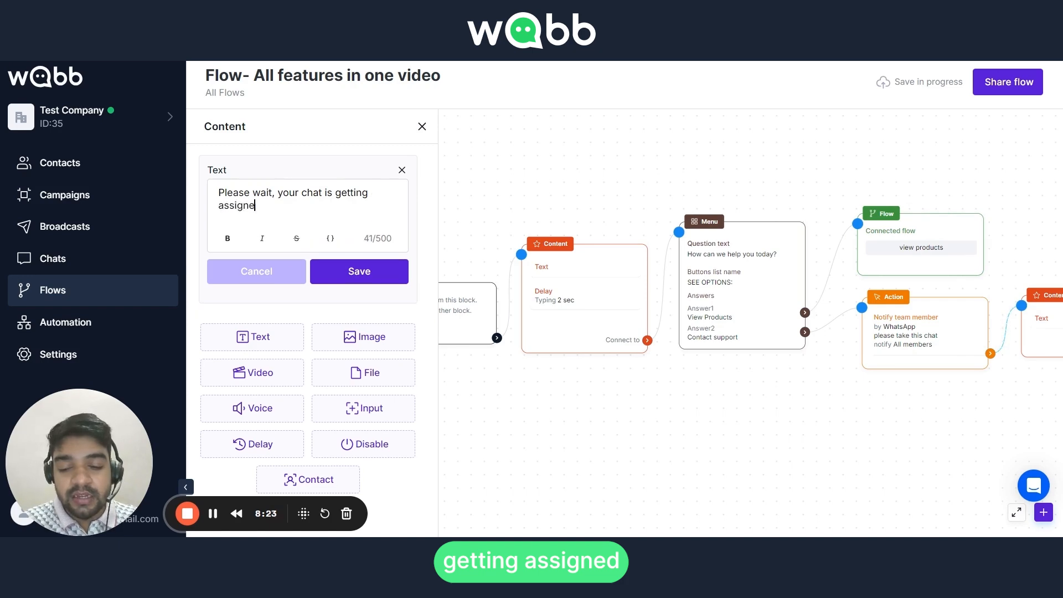
pyautogui.write('d to ')
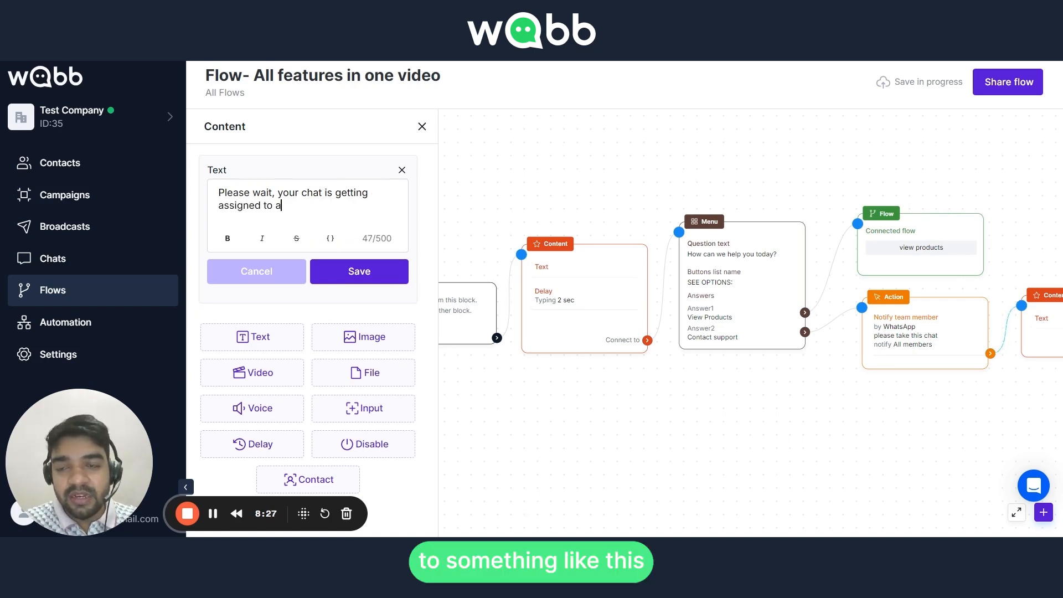
pyautogui.write('an agent!')
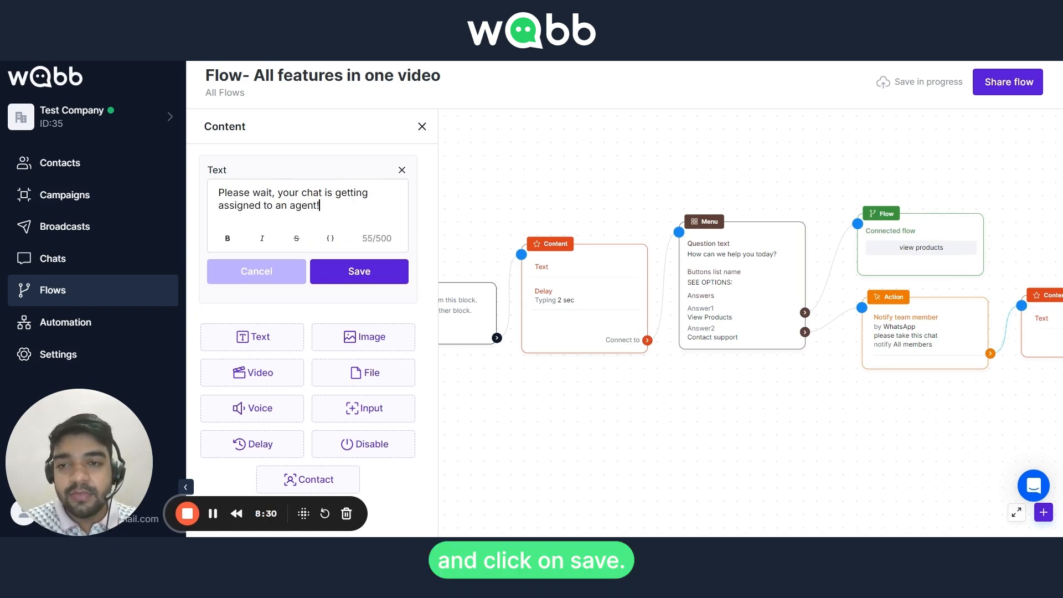
pyautogui.click(332, 277)
pyautogui.click(440, 263)
# Nudge the Menu, Flow, Action and last Content blocks slightly to tidy the flow layout
pyautogui.moveTo(422, 449); pyautogui.dragTo(546, 453)
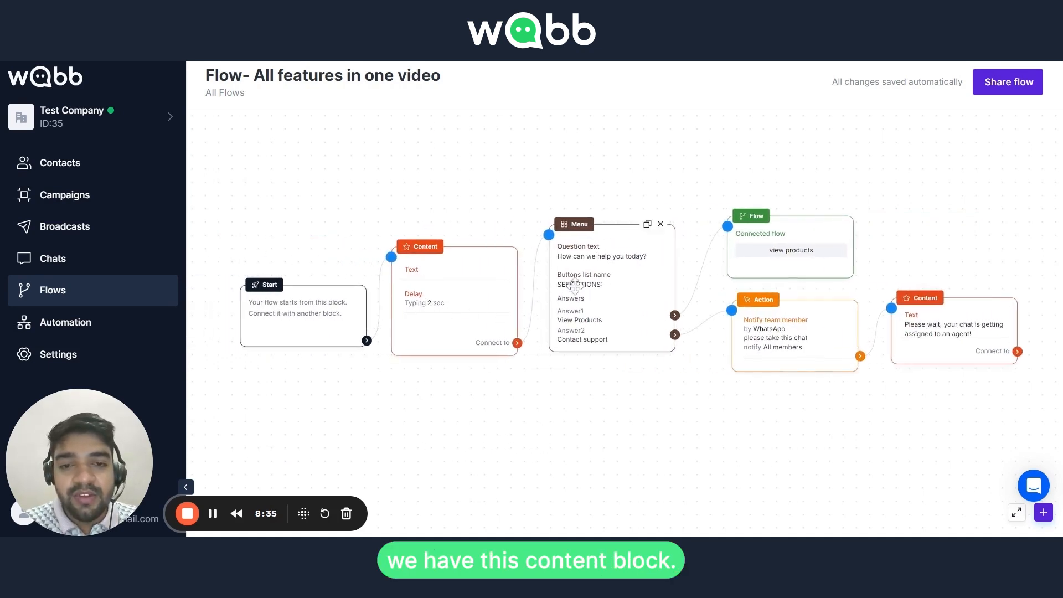
pyautogui.moveTo(592, 255); pyautogui.dragTo(595, 254)
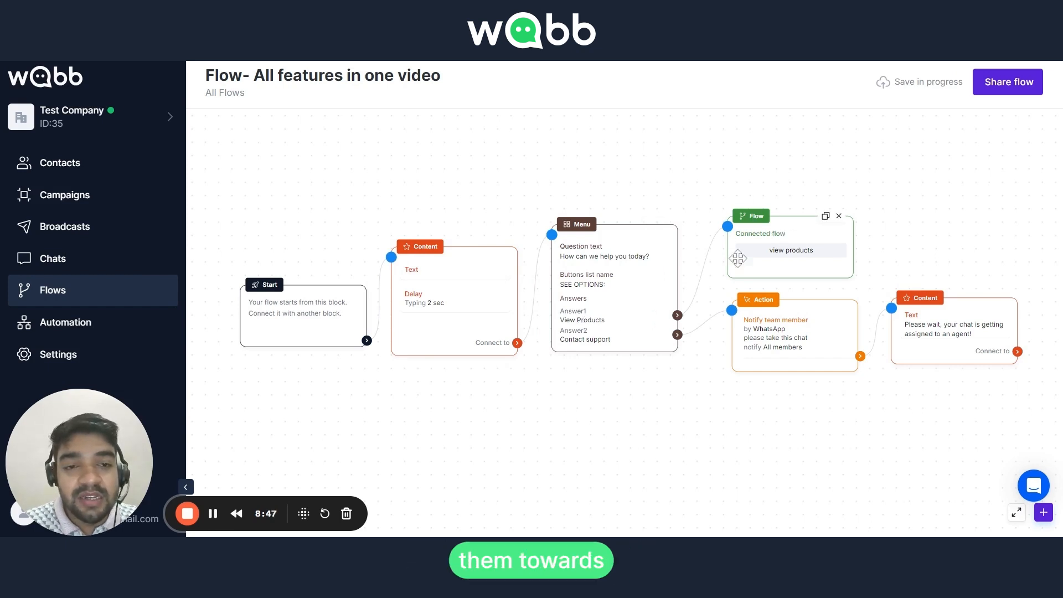
pyautogui.moveTo(777, 226); pyautogui.dragTo(778, 216)
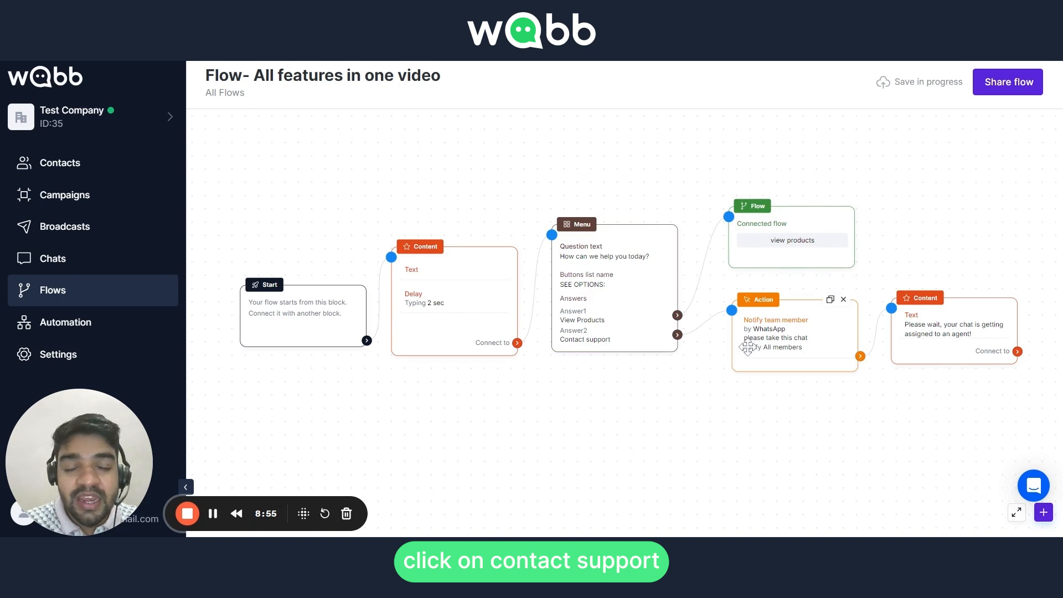
pyautogui.moveTo(748, 348); pyautogui.dragTo(744, 337)
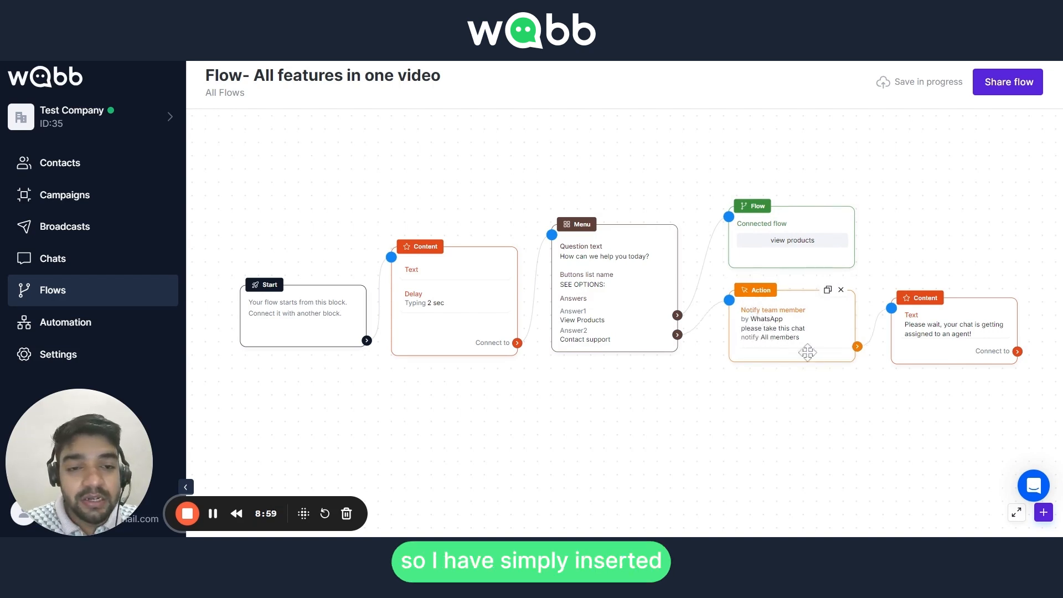
pyautogui.click(1043, 512)
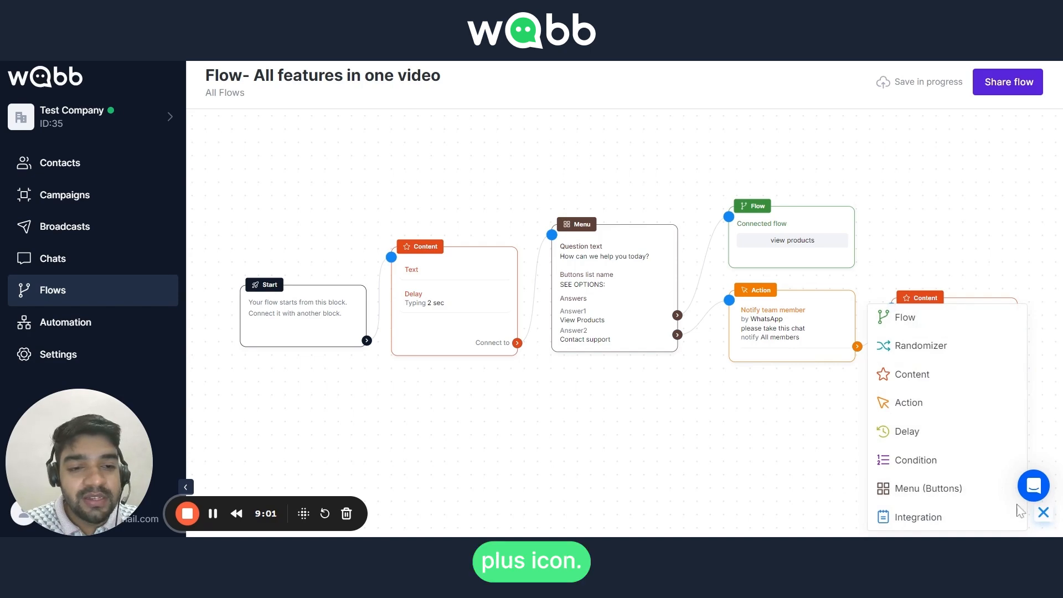
pyautogui.click(1043, 513)
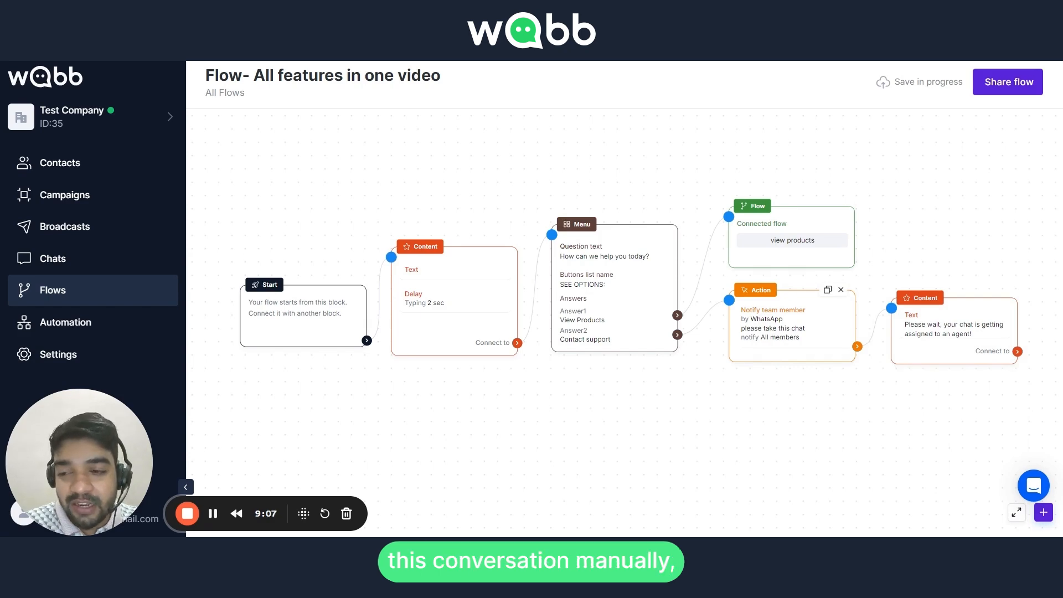
pyautogui.moveTo(912, 332); pyautogui.dragTo(899, 322)
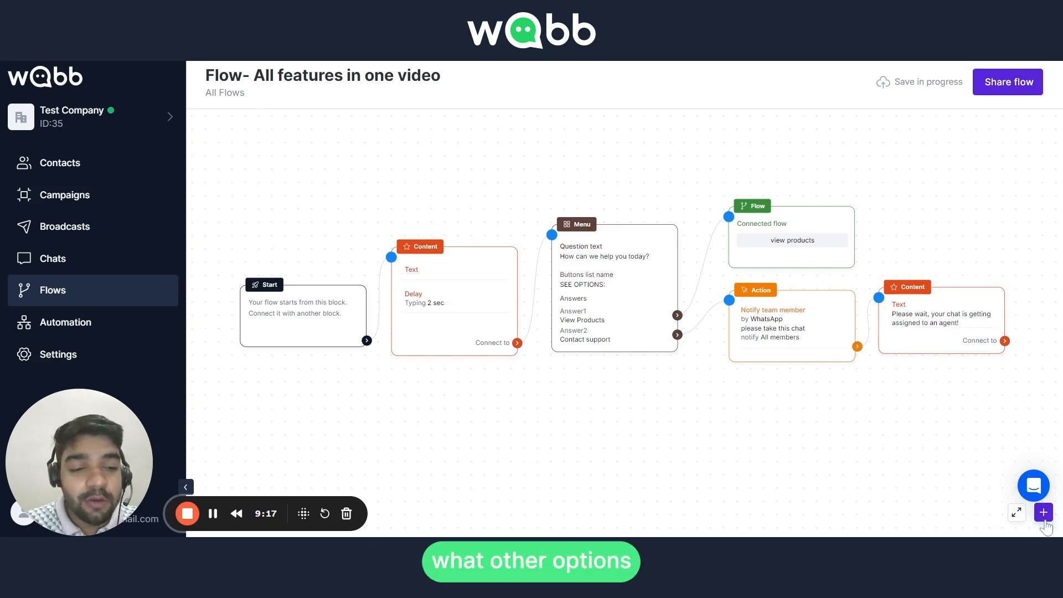
# Add a Randomizer block and move it to the free canvas area above the first Content block
pyautogui.click(1043, 512)
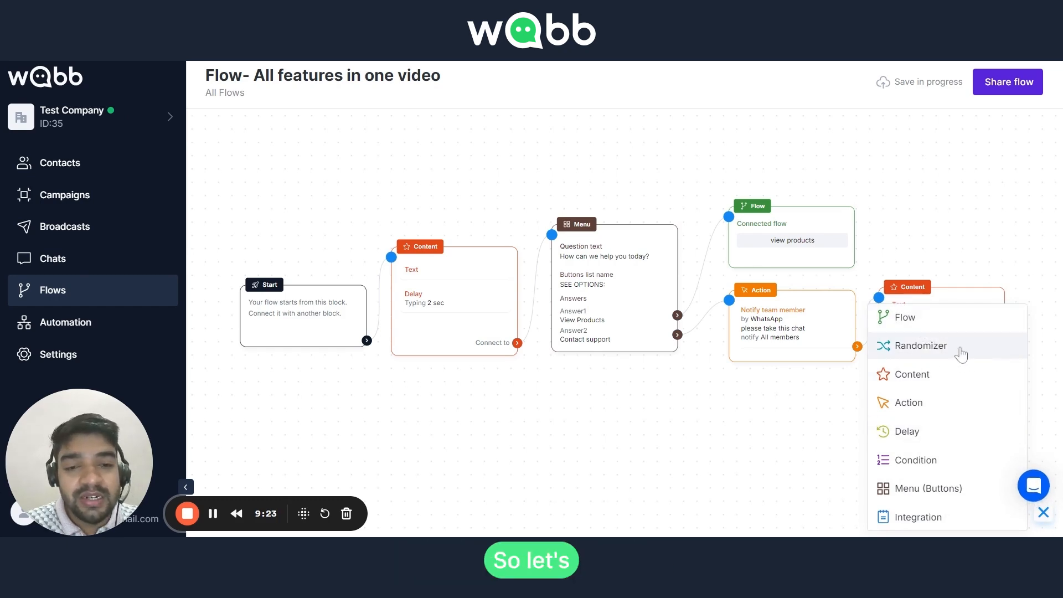
pyautogui.click(957, 351)
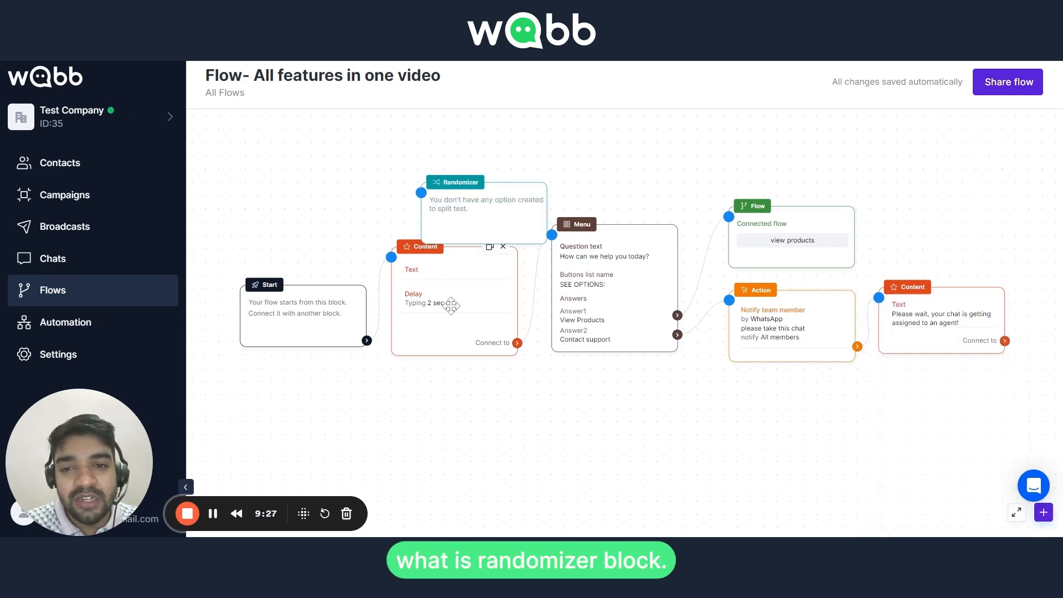
pyautogui.moveTo(473, 212); pyautogui.dragTo(404, 183)
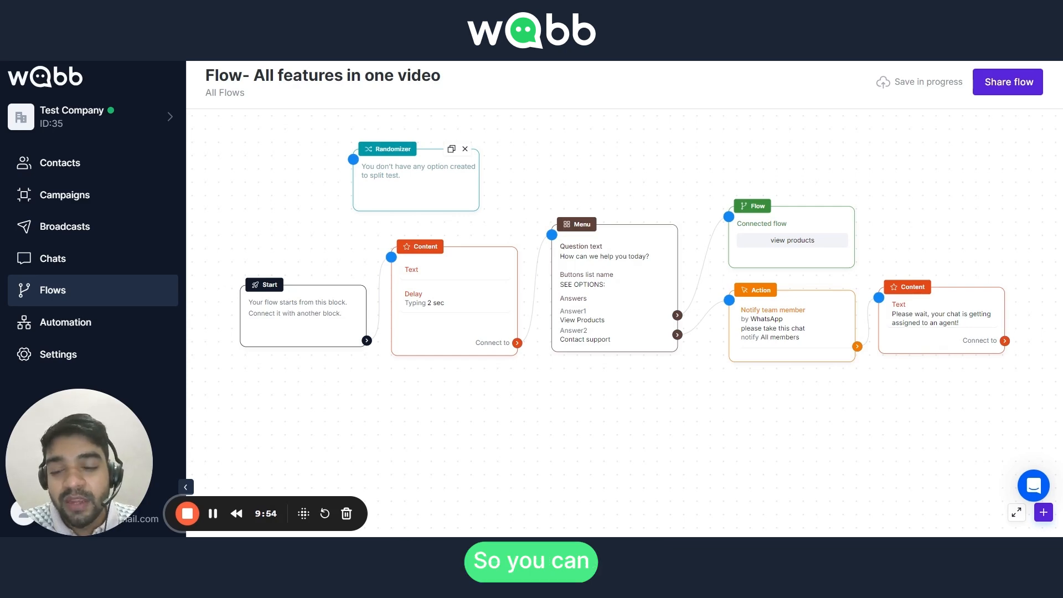
# Add two options at 50% each to the Randomizer block, with traffic split randomly
pyautogui.click(394, 189)
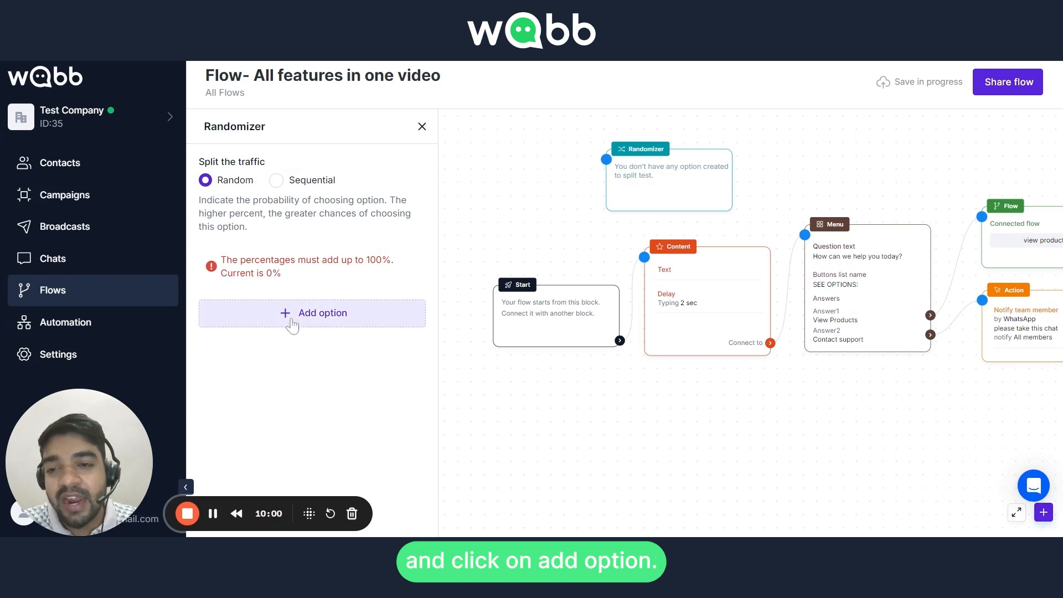
pyautogui.click(292, 324)
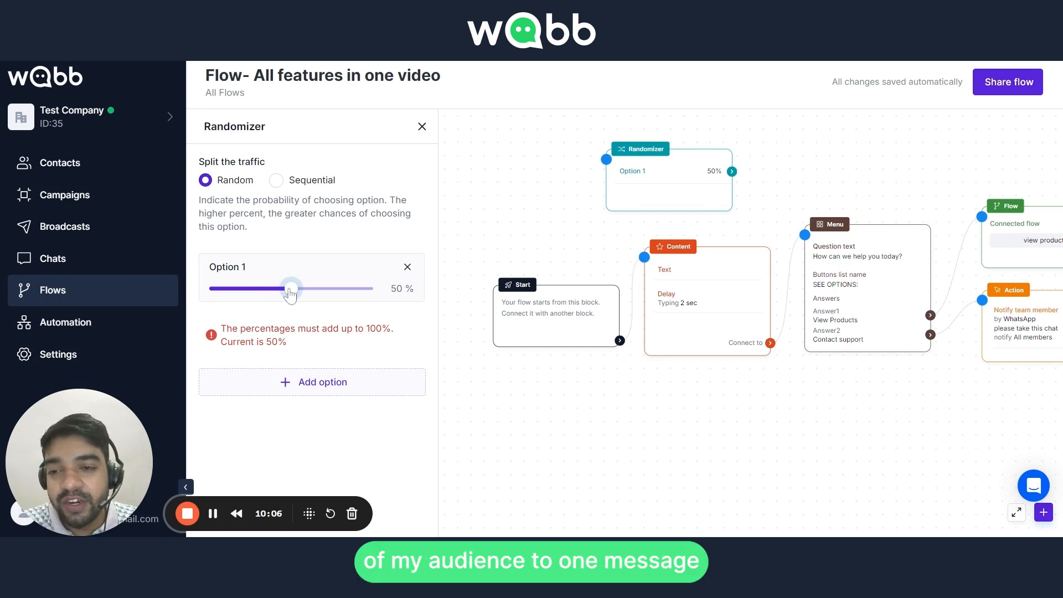
pyautogui.click(304, 386)
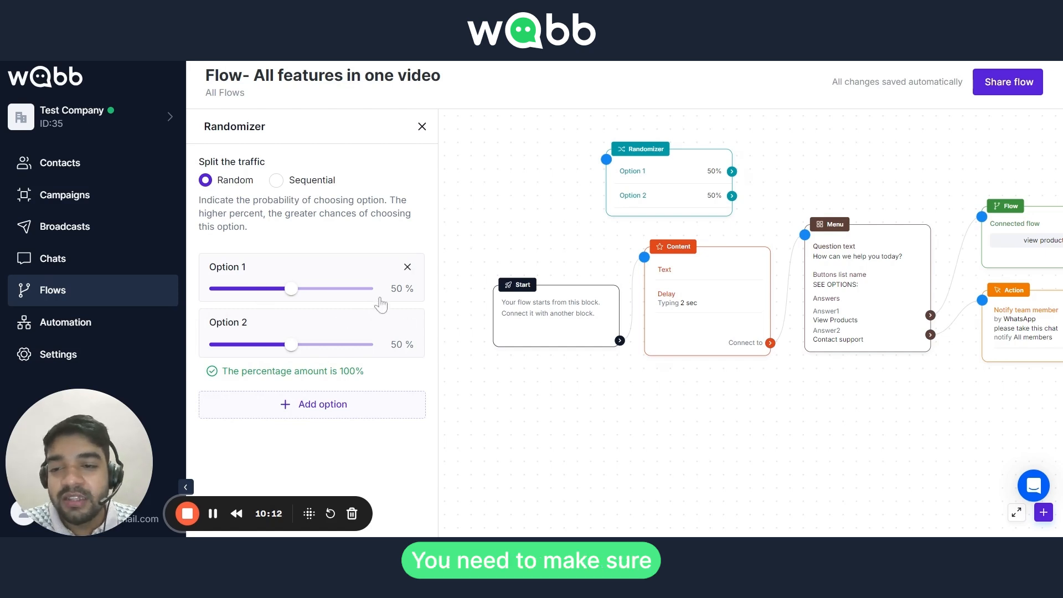
pyautogui.moveTo(390, 291); pyautogui.dragTo(415, 291)
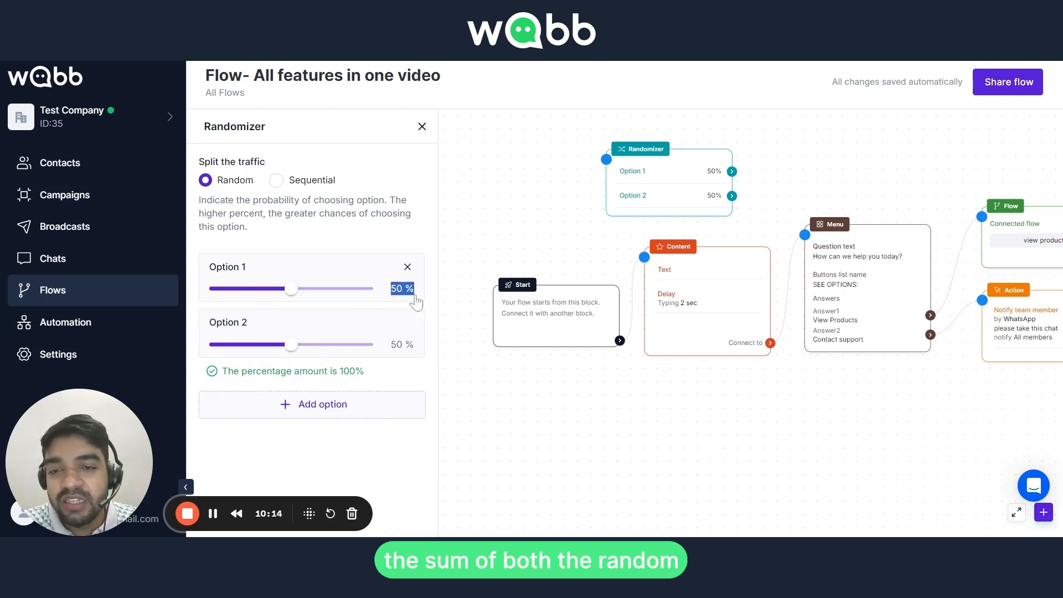
# Close the Randomizer block's settings
pyautogui.moveTo(392, 344); pyautogui.dragTo(355, 371)
pyautogui.click(385, 384)
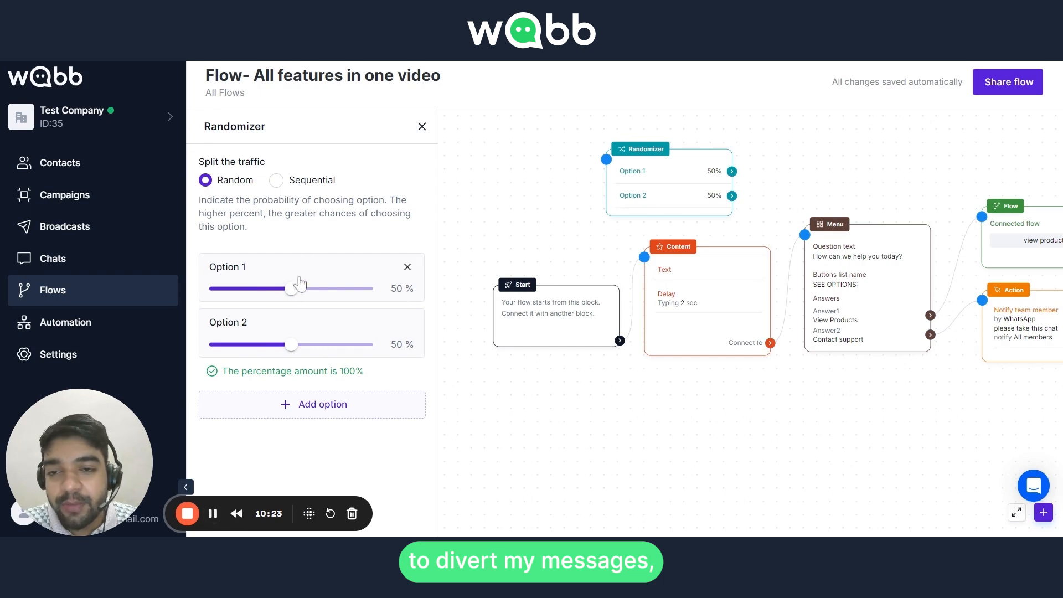
pyautogui.click(422, 127)
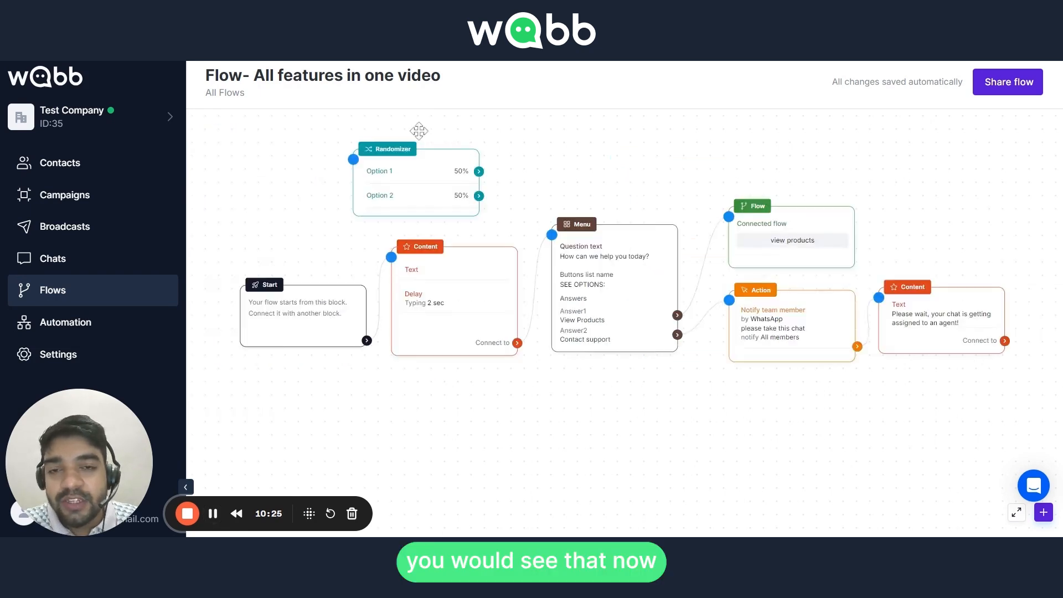
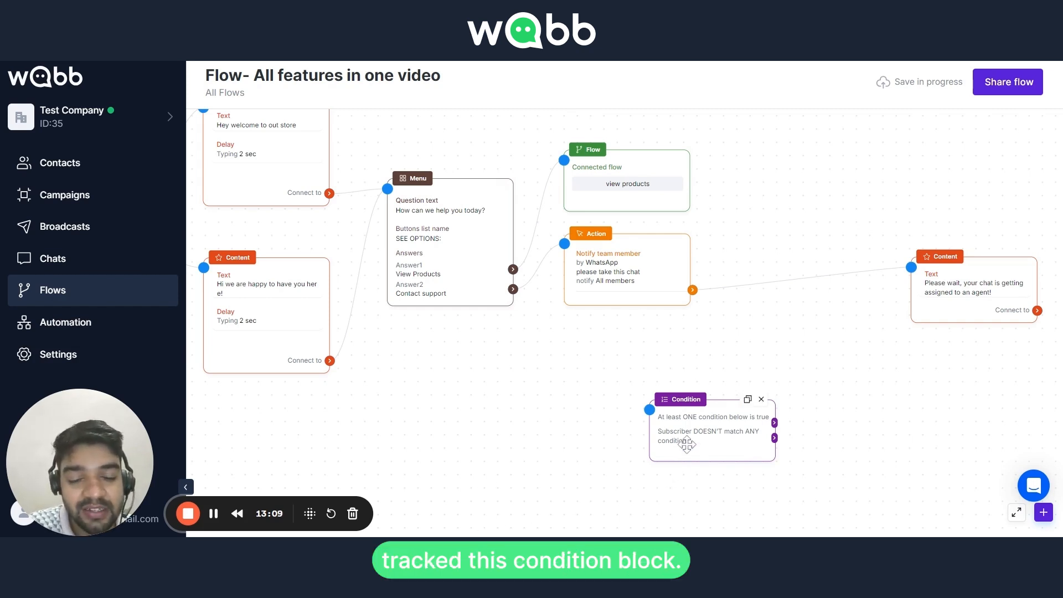
# Delete the connection between the Action block and the last Content block, and place the Condition block in the gap between them
pyautogui.moveTo(686, 443); pyautogui.dragTo(773, 410)
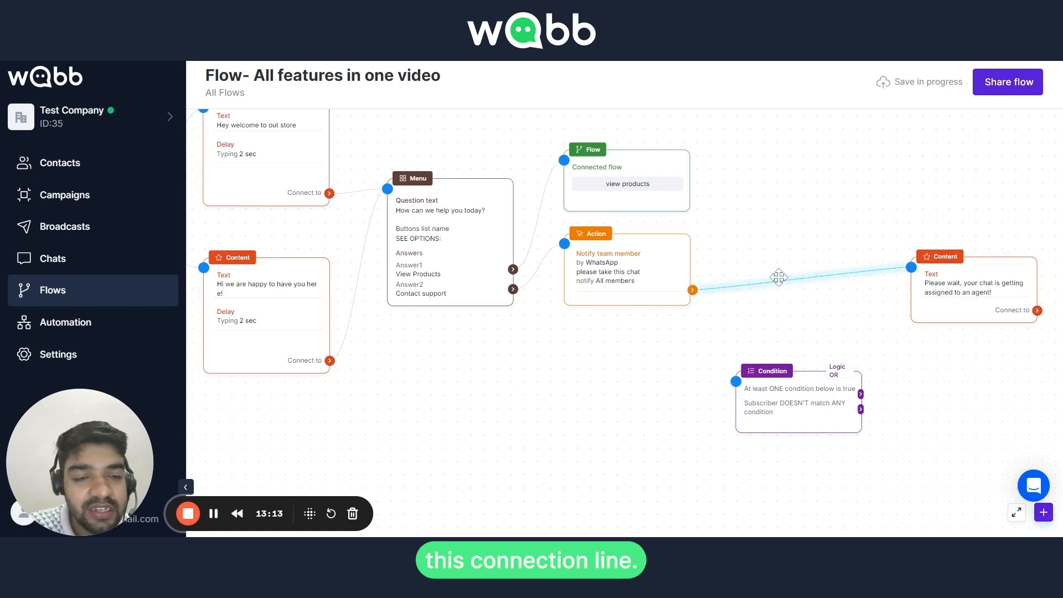
pyautogui.click(788, 278)
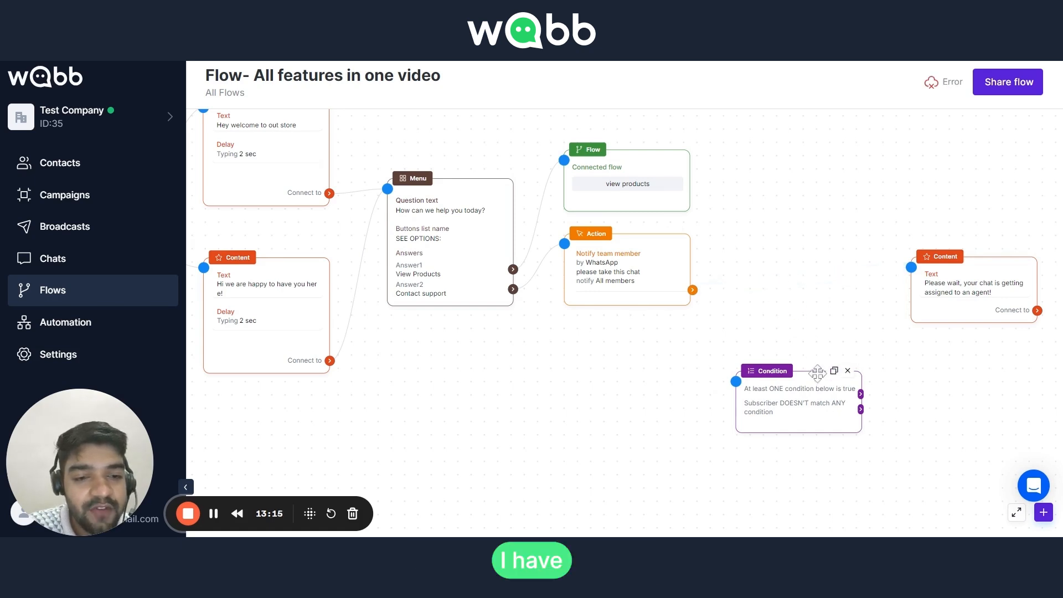
pyautogui.moveTo(810, 394); pyautogui.dragTo(807, 286)
# Open the Condition block's settings and set the subscriber matching to All conditions
pyautogui.click(790, 278)
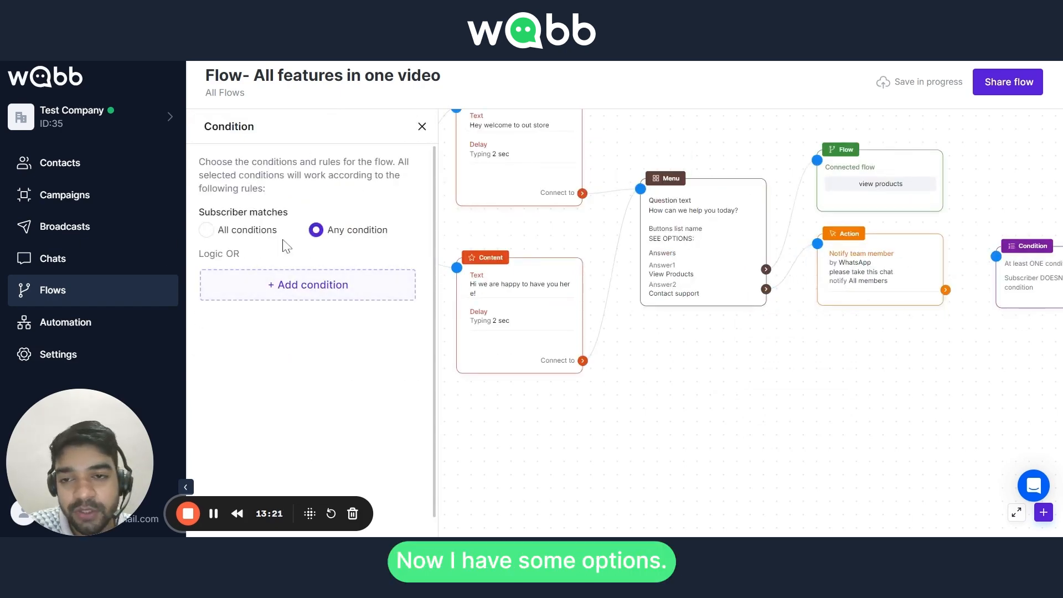
pyautogui.click(244, 233)
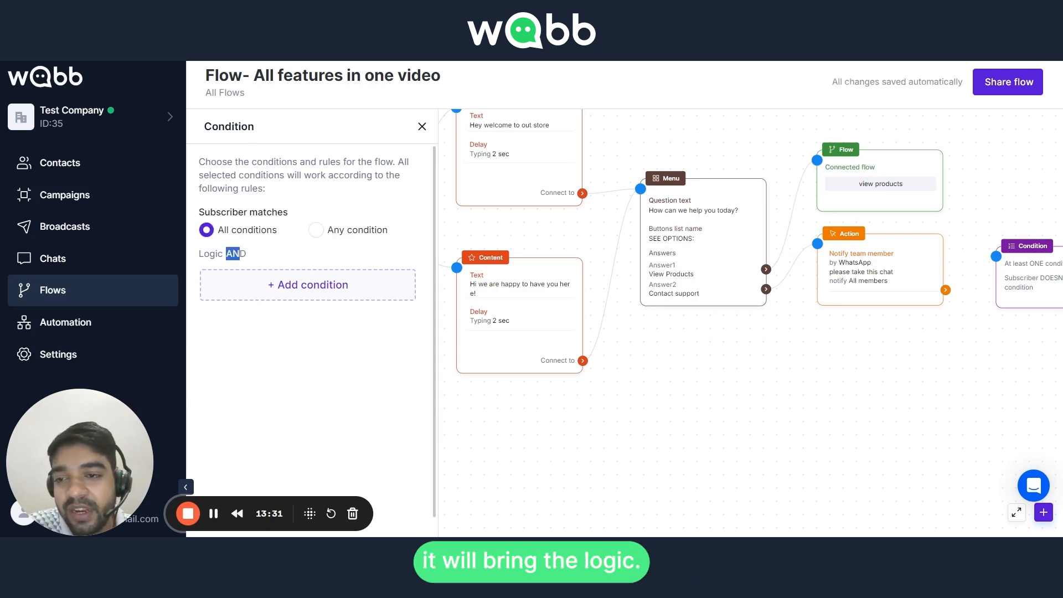
pyautogui.moveTo(240, 254); pyautogui.dragTo(247, 255)
pyautogui.click(319, 236)
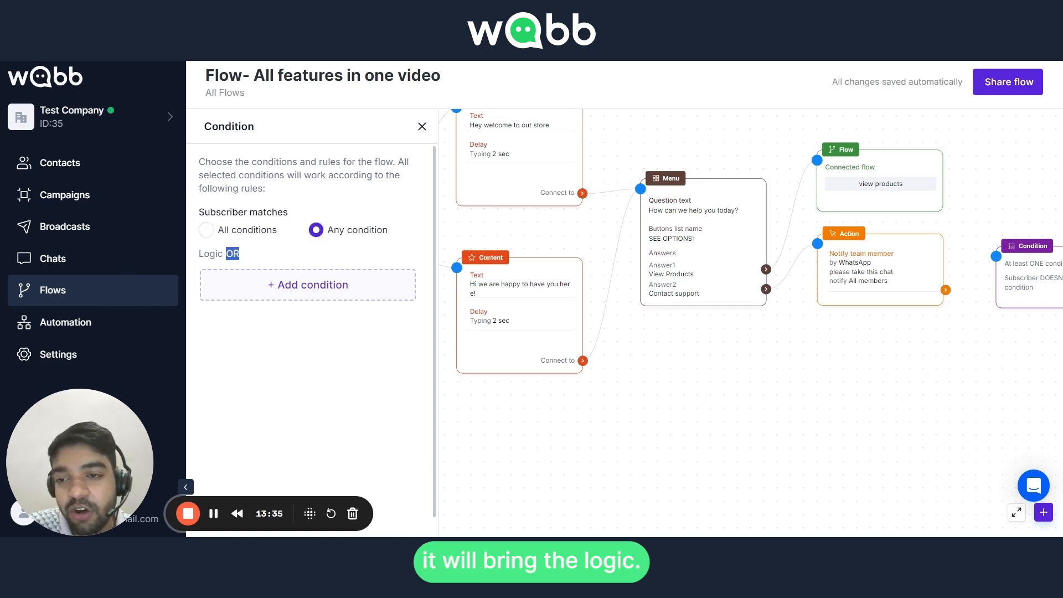
pyautogui.click(207, 231)
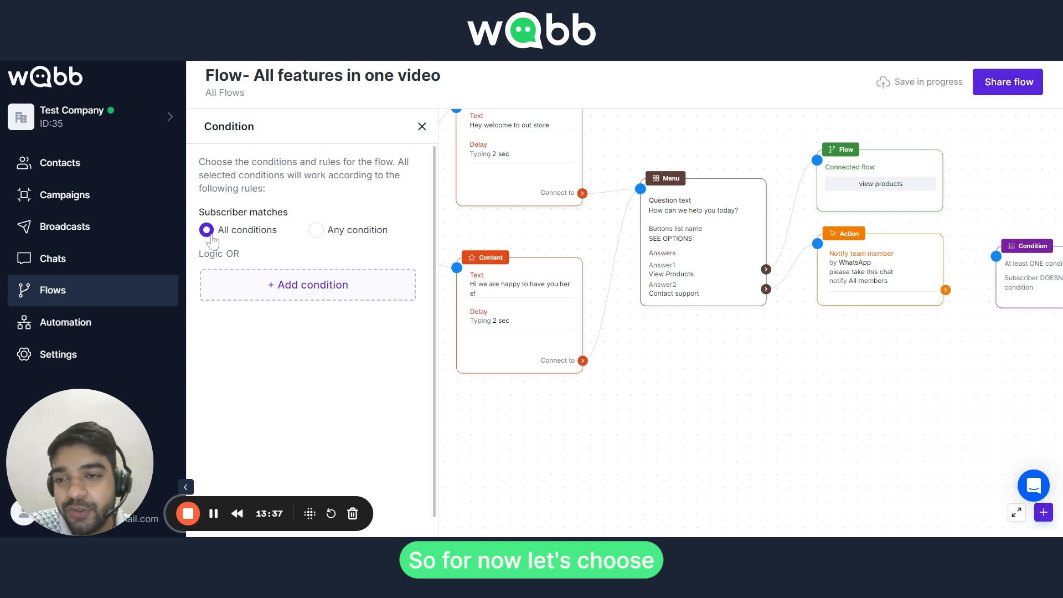
# Add the condition "In opening hours when passing by here" is Opened to the Condition block and close its settings
pyautogui.click(287, 297)
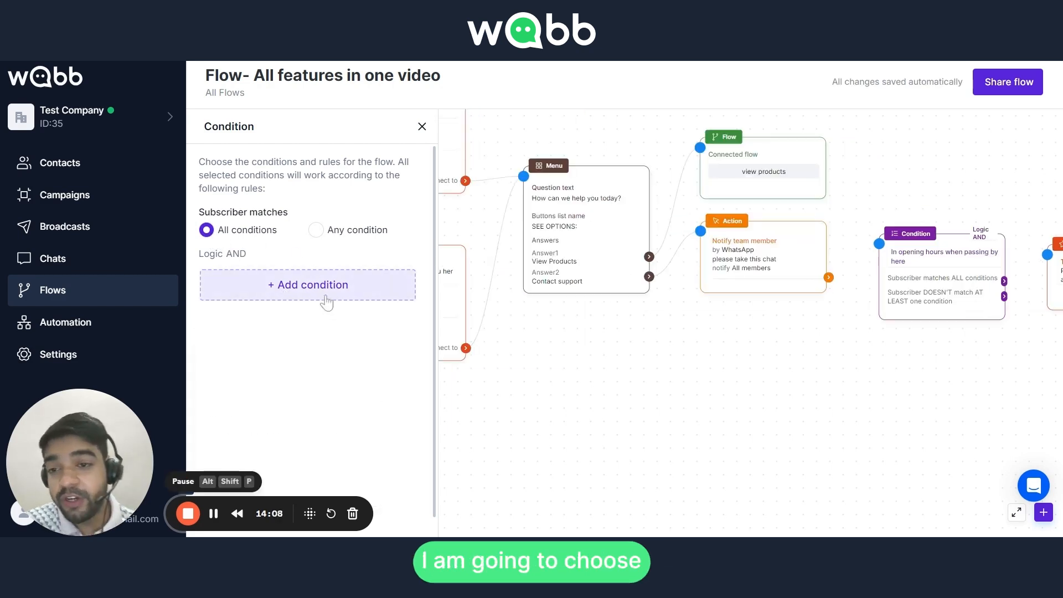
pyautogui.click(327, 302)
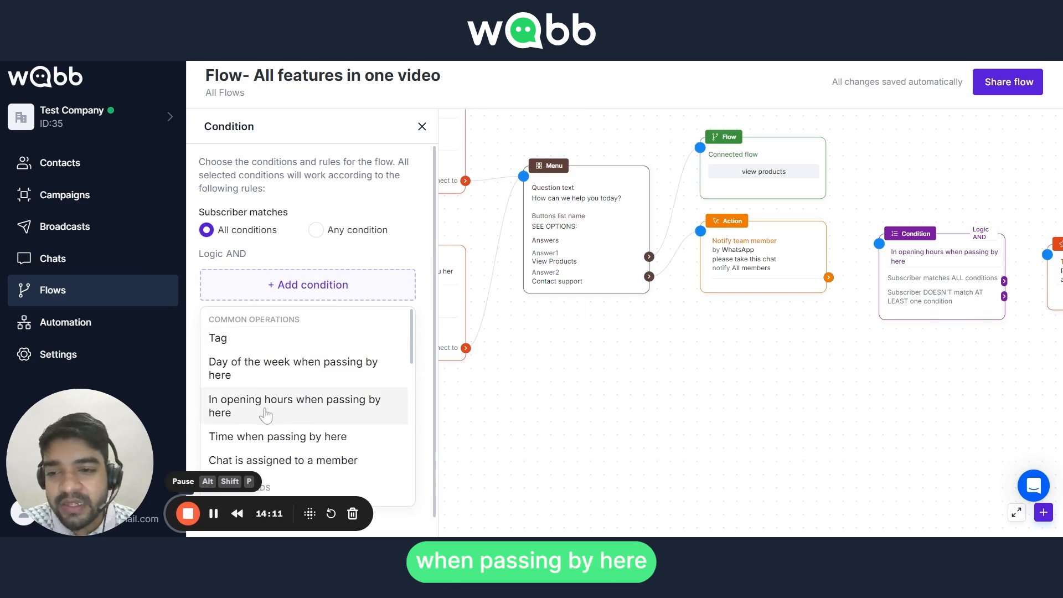
pyautogui.click(273, 408)
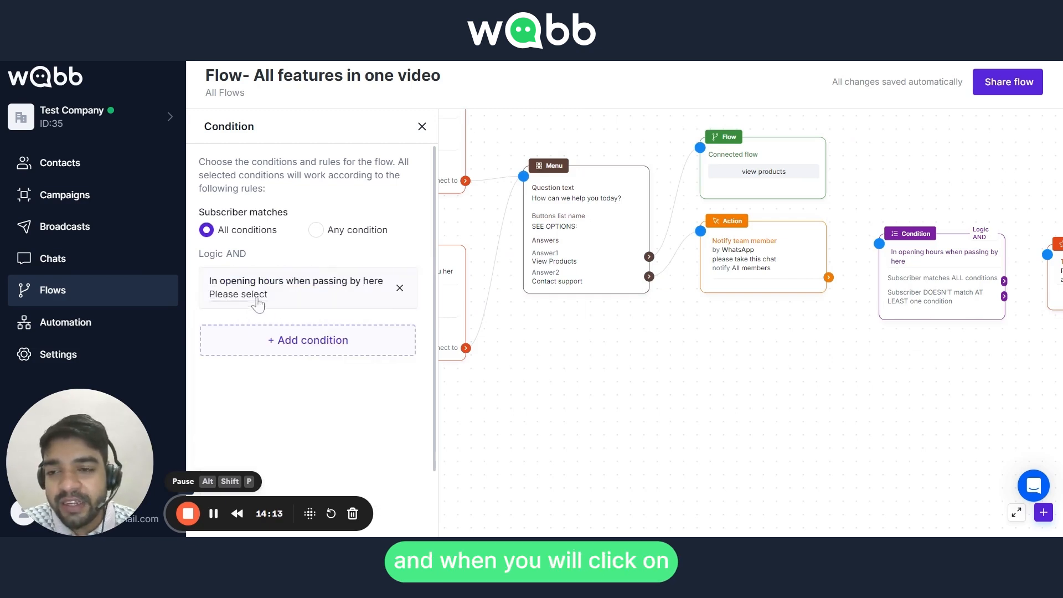
pyautogui.click(258, 302)
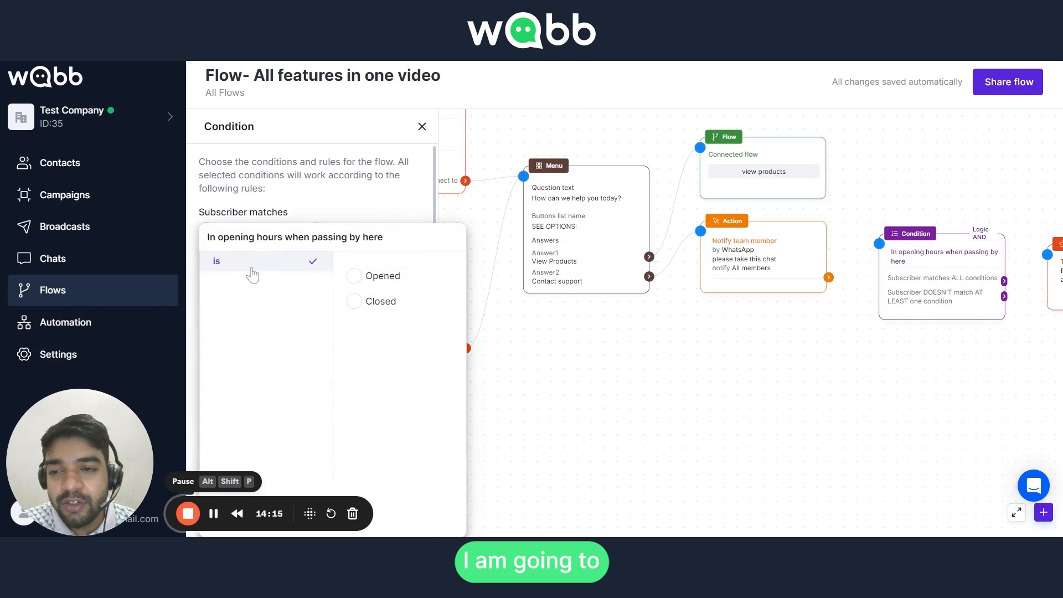
pyautogui.click(356, 279)
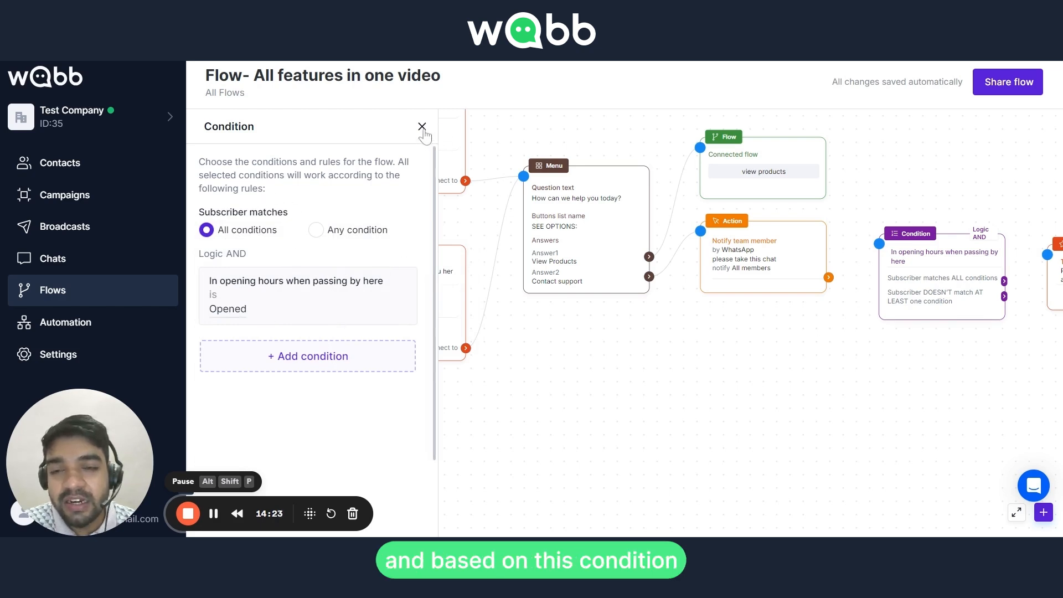
pyautogui.click(422, 126)
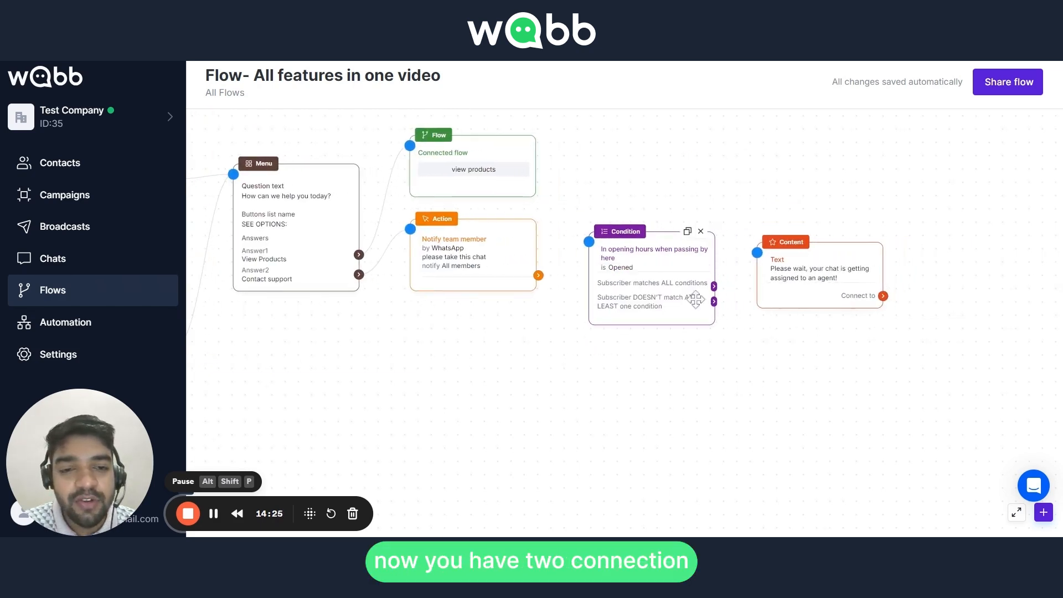
# Shift the last Content block away, connect the Condition's matches-all output to it and extend the doesn't-match output onto empty canvas
pyautogui.moveTo(776, 289); pyautogui.dragTo(814, 293)
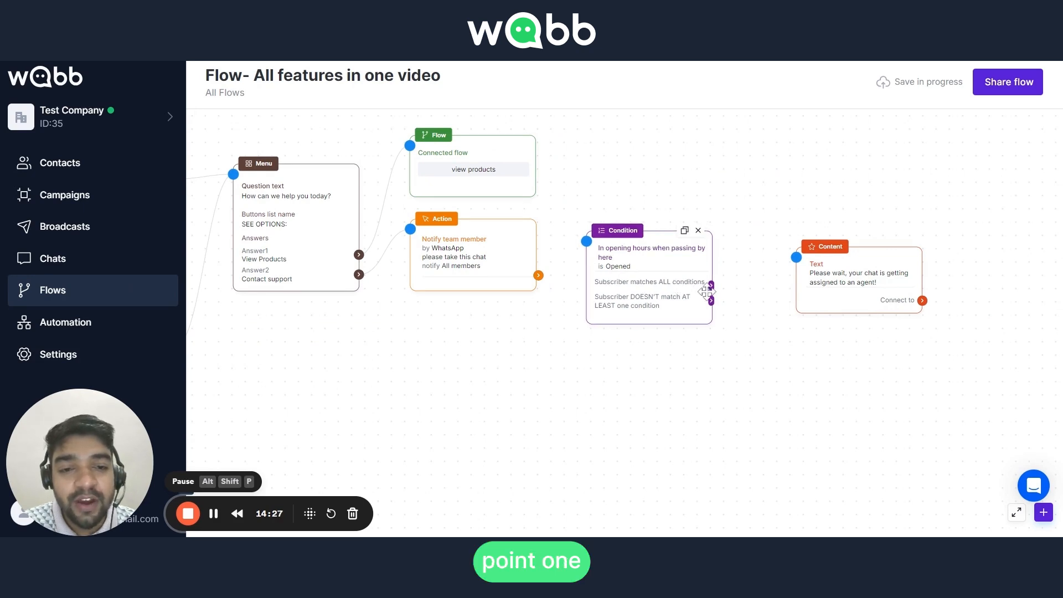
pyautogui.moveTo(712, 286); pyautogui.dragTo(797, 258)
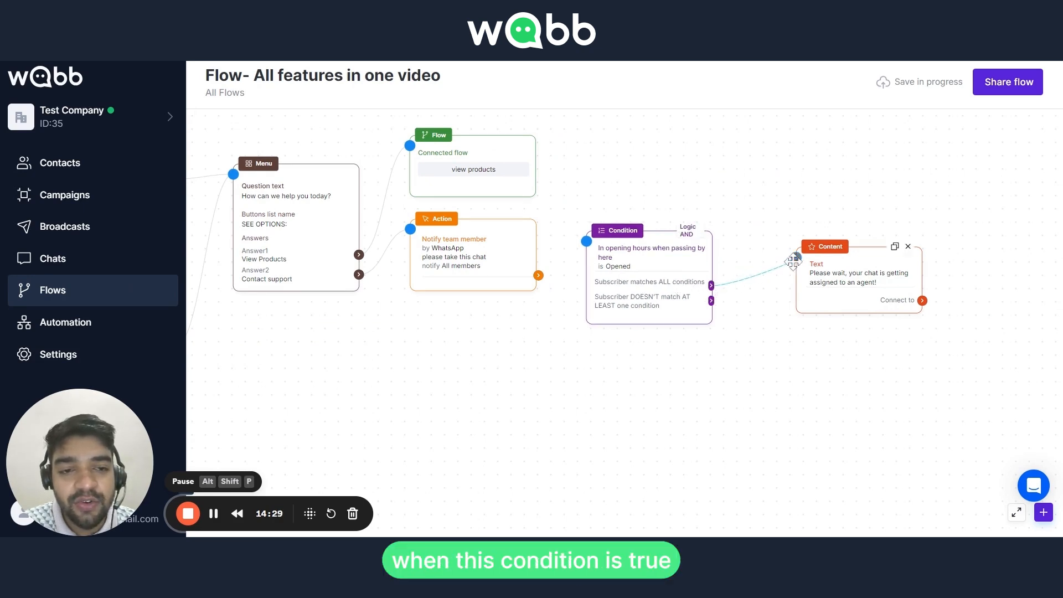
pyautogui.moveTo(712, 301); pyautogui.dragTo(777, 363)
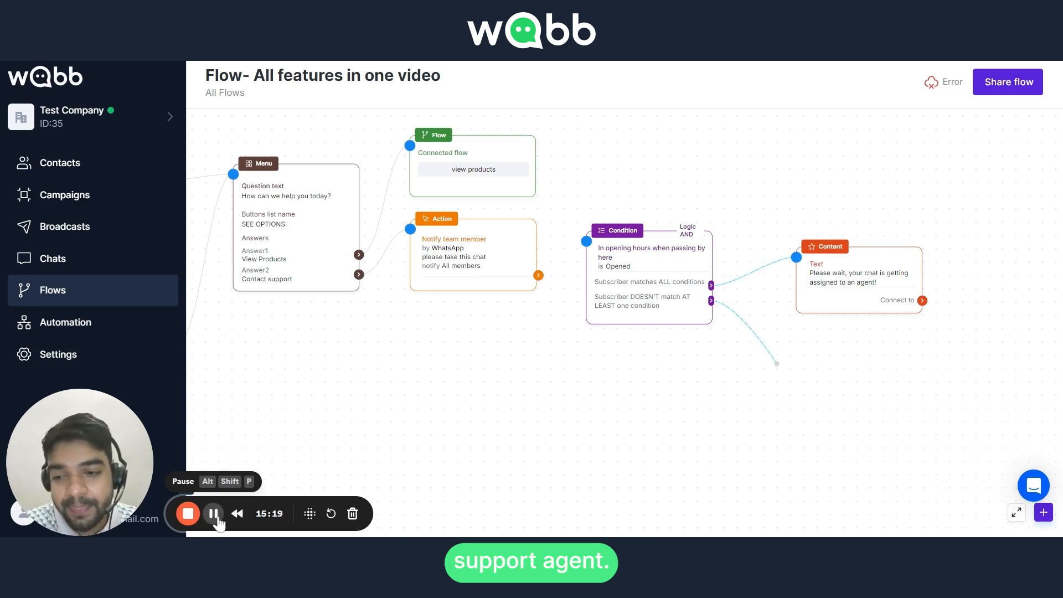
# Remove the Menu-to-Action and Condition-to-Content connections, and rearrange the blocks so that Condition sits between Menu and Action
pyautogui.click(391, 249)
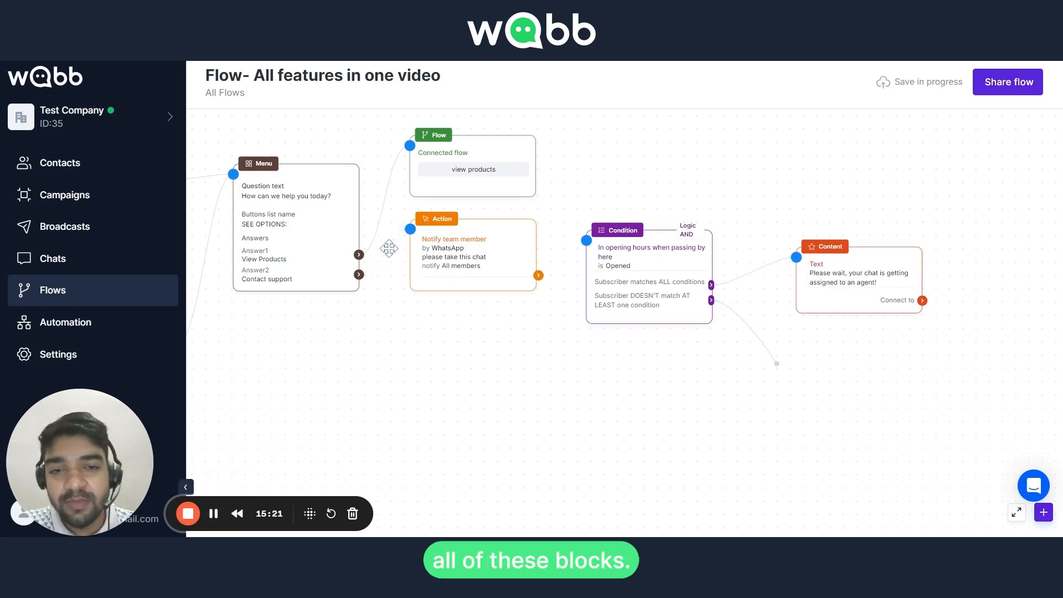
pyautogui.click(747, 275)
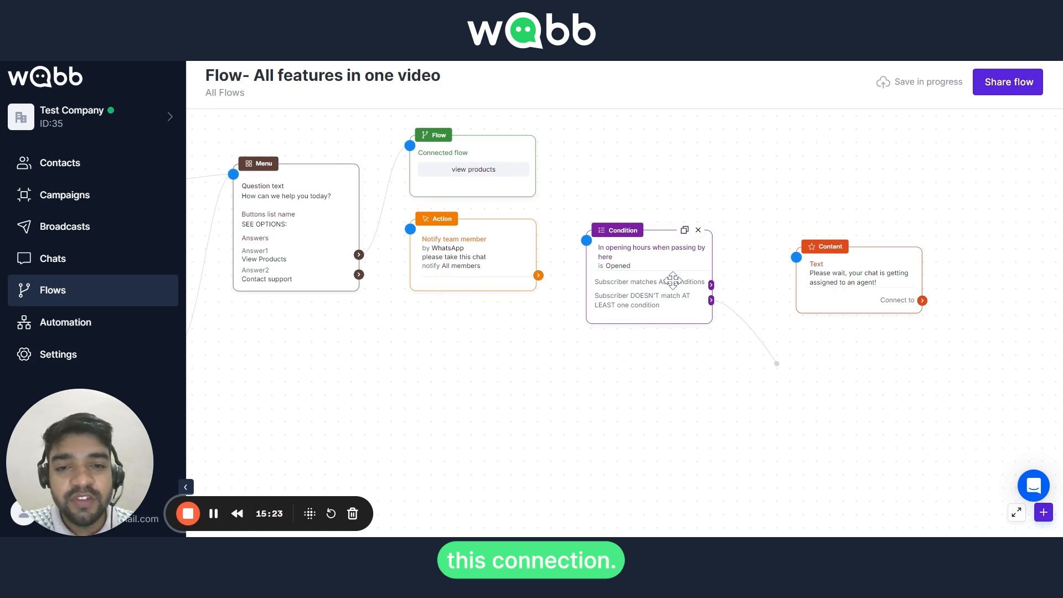
pyautogui.moveTo(671, 279); pyautogui.dragTo(584, 378)
pyautogui.moveTo(508, 285); pyautogui.dragTo(723, 312)
pyautogui.moveTo(564, 378); pyautogui.dragTo(491, 296)
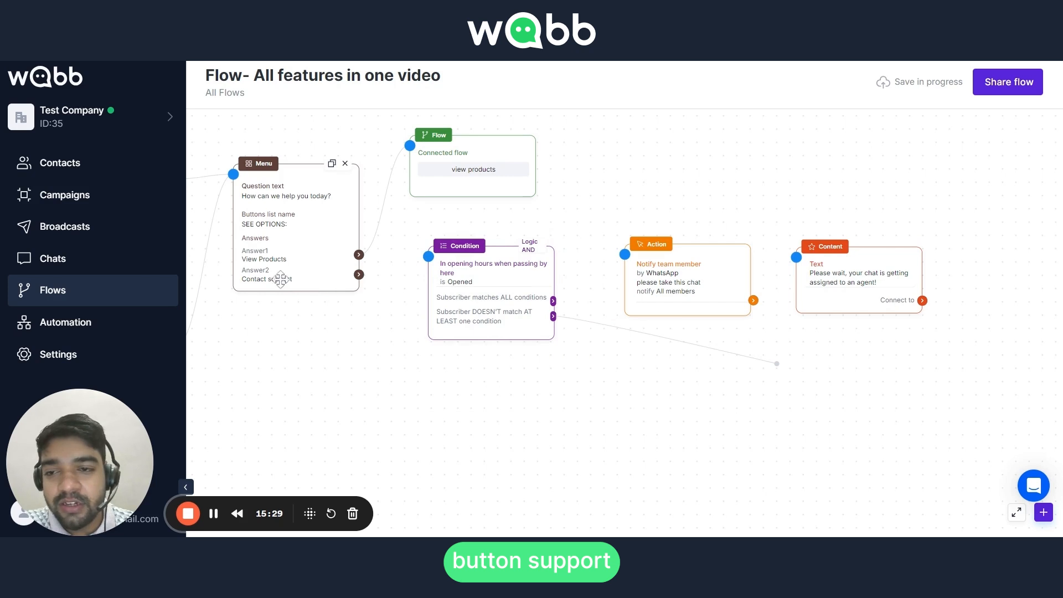
# Connect the Menu's Contact support answer to the Condition block, and the Condition's matches-all output to the Action block
pyautogui.moveTo(359, 274); pyautogui.dragTo(422, 256)
pyautogui.moveTo(472, 285); pyautogui.dragTo(462, 280)
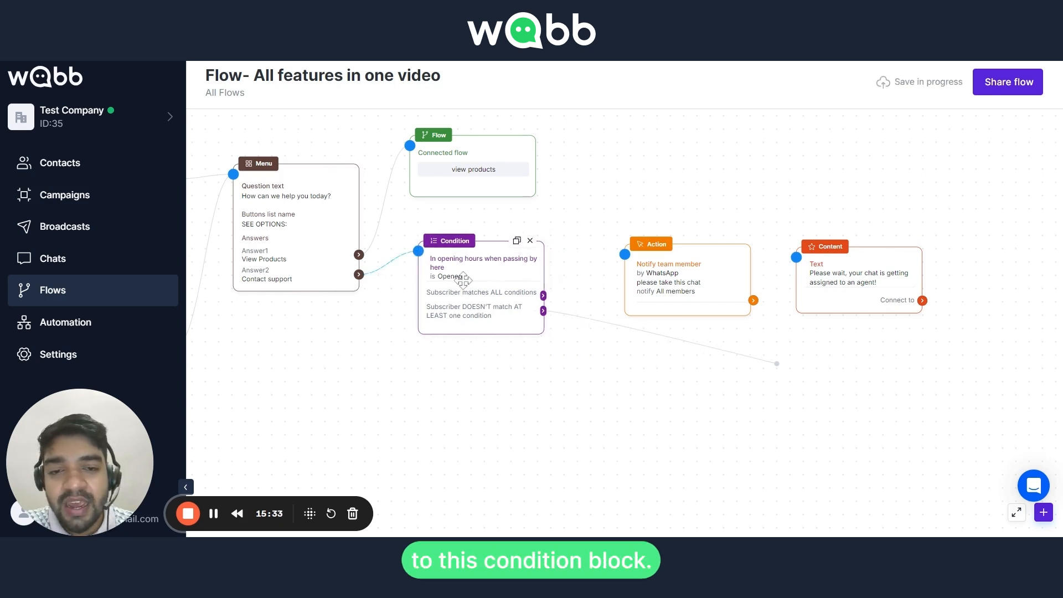
pyautogui.click(557, 383)
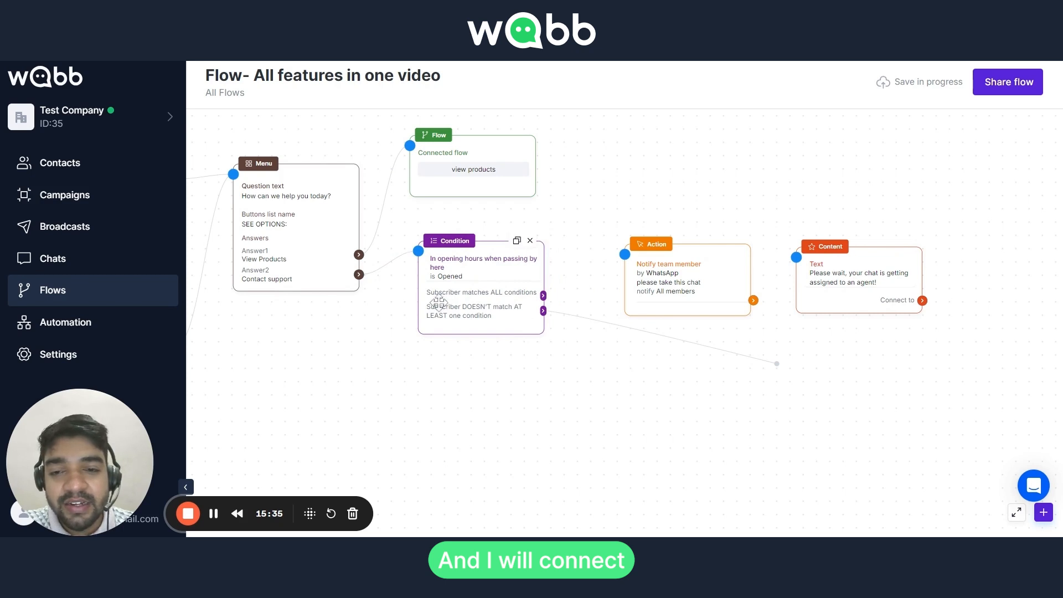
pyautogui.moveTo(543, 295); pyautogui.dragTo(622, 255)
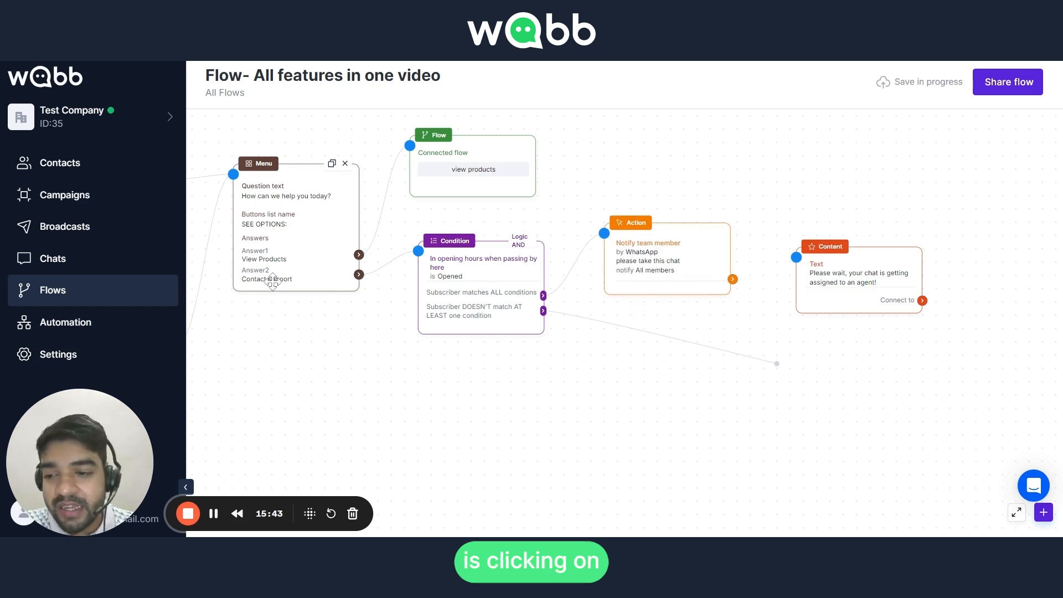
# Move the Action and last Content blocks up, connect Action to Content, and nudge the Condition block slightly
pyautogui.moveTo(623, 277); pyautogui.dragTo(616, 269)
pyautogui.moveTo(847, 285); pyautogui.dragTo(840, 252)
pyautogui.moveTo(725, 272); pyautogui.dragTo(787, 246)
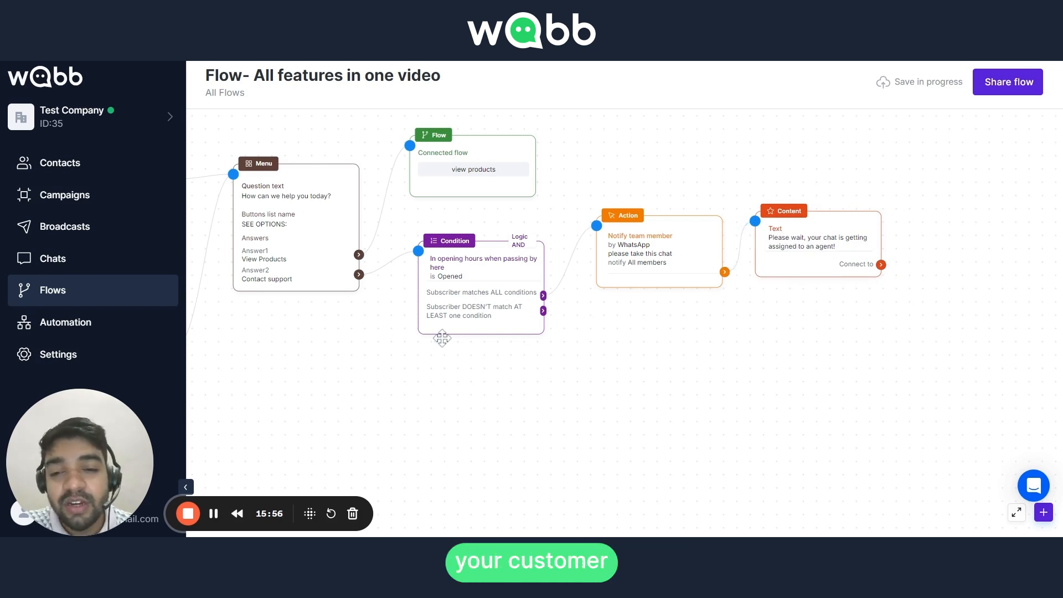
pyautogui.moveTo(452, 317); pyautogui.dragTo(448, 312)
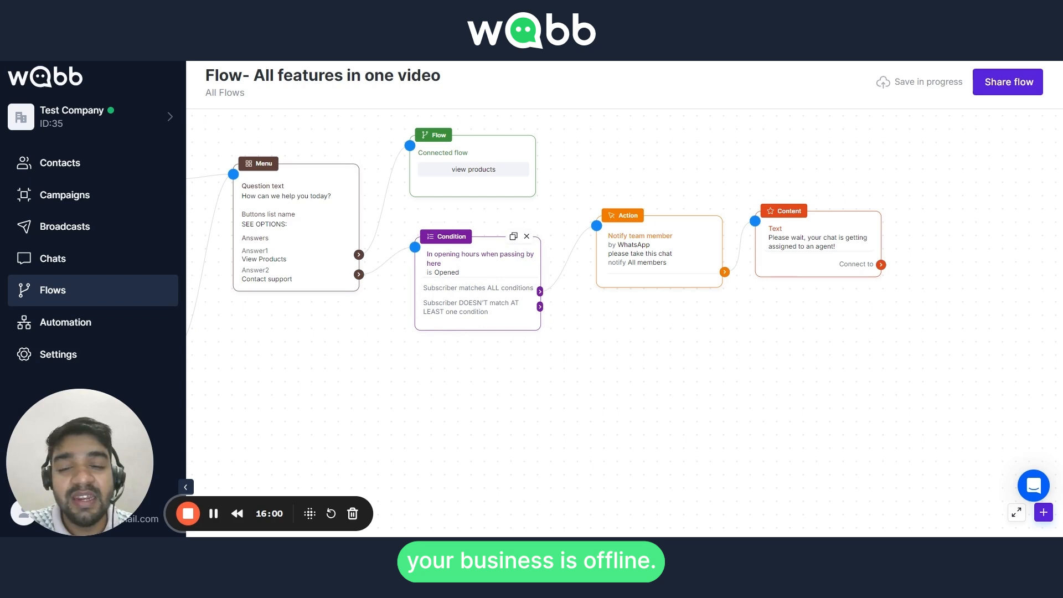
# Add a Content block below the Action block with the text "we are offline, we will contact you soon!", save it and close the settings
pyautogui.click(1043, 512)
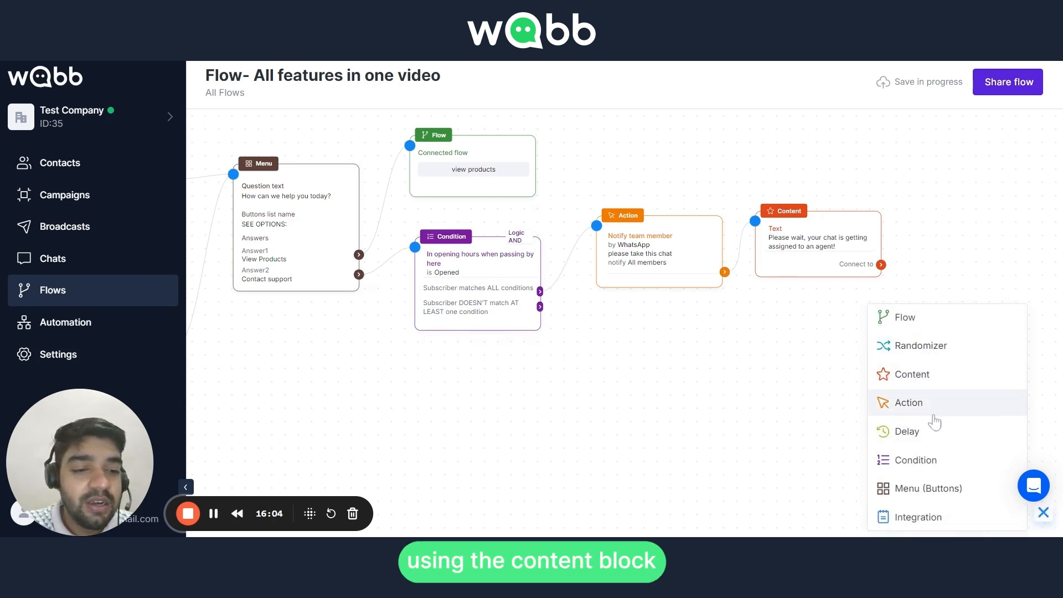
pyautogui.click(926, 382)
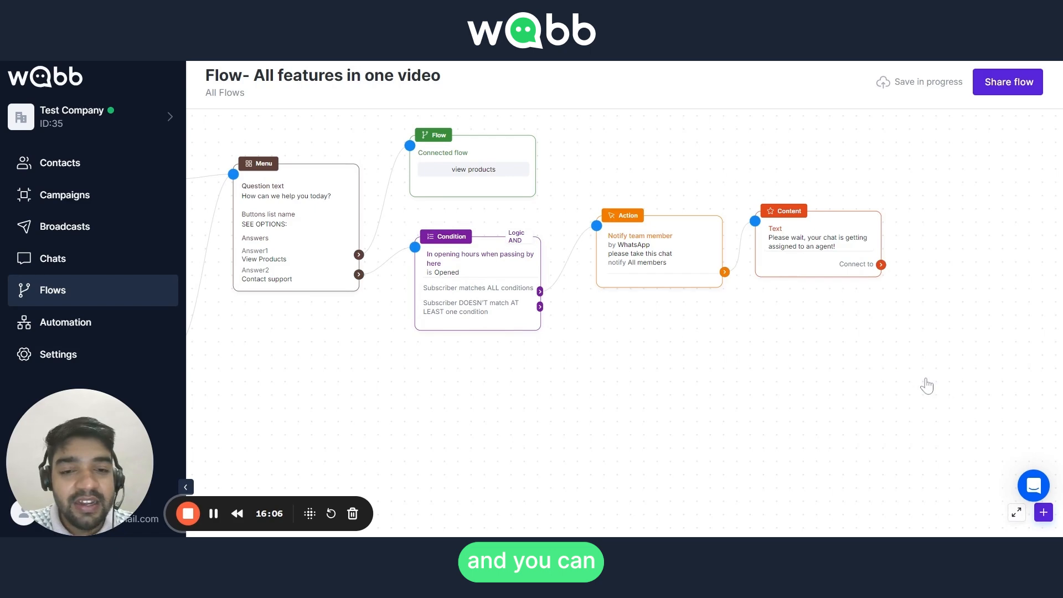
pyautogui.click(727, 378)
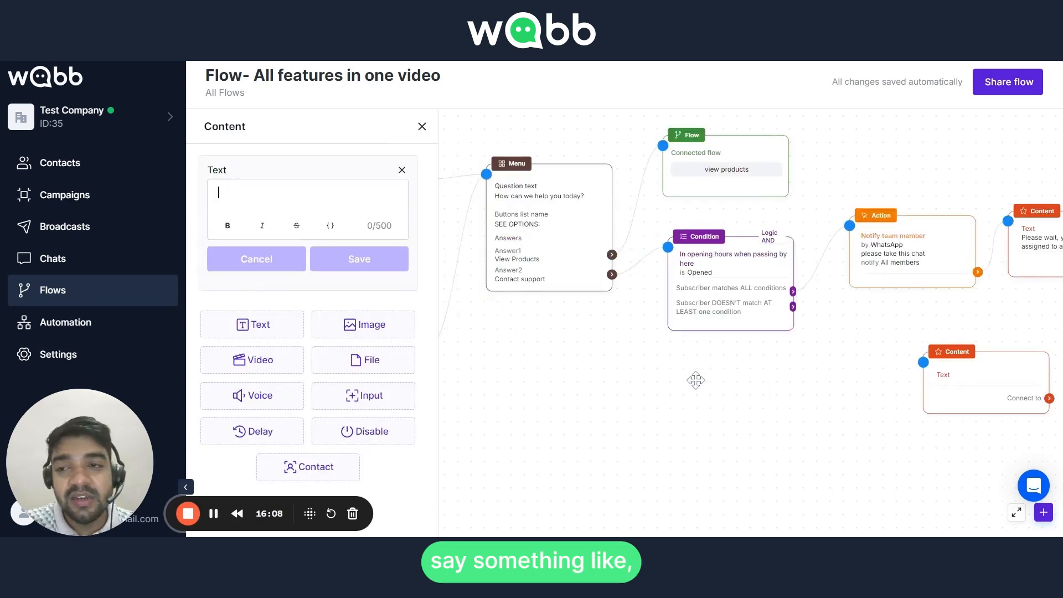
pyautogui.write('we are offl')
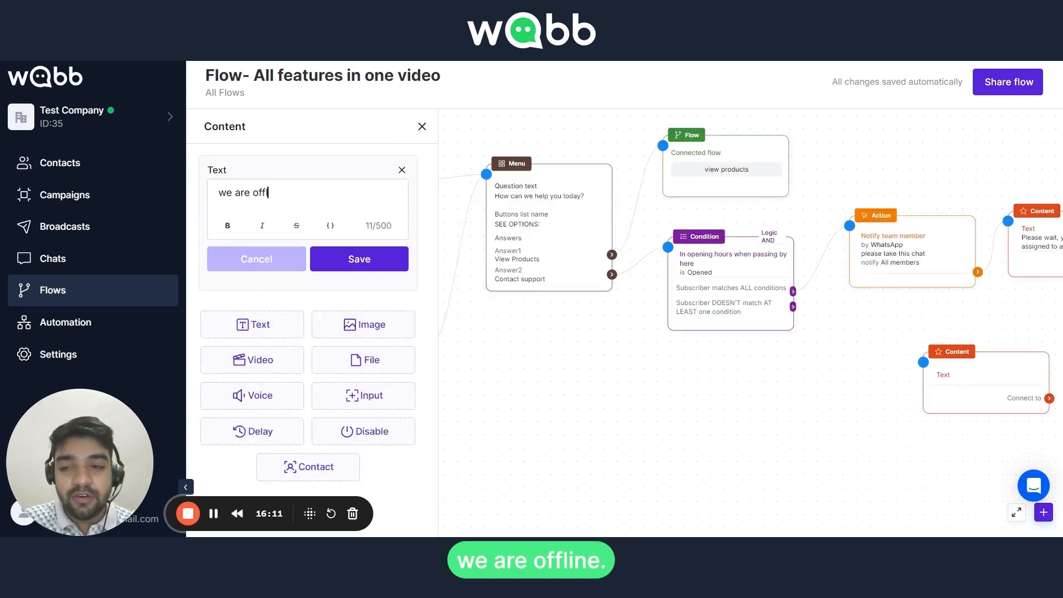
pyautogui.write('ine, we will contact yo')
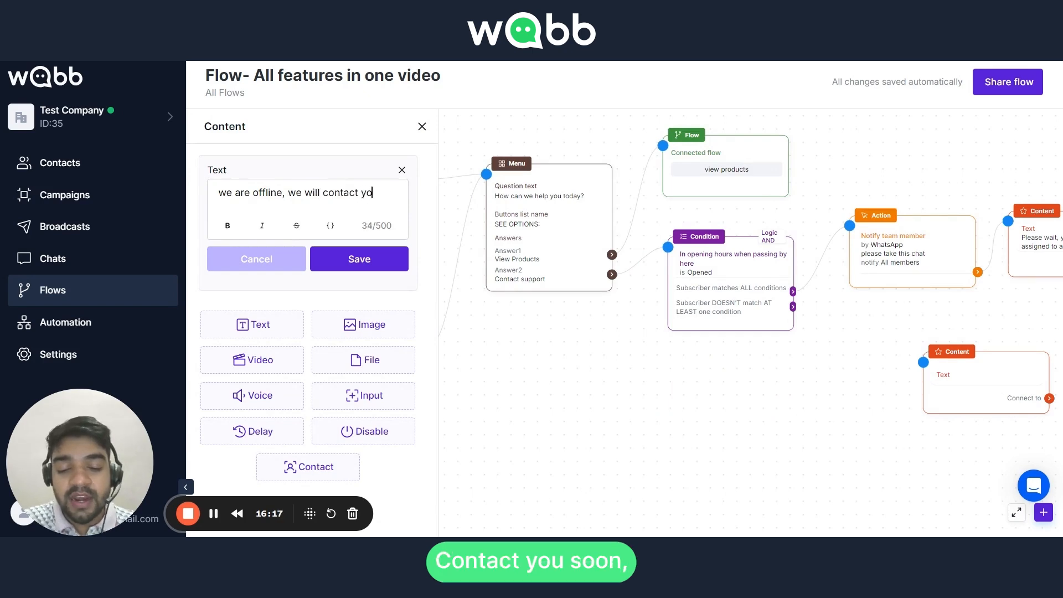
pyautogui.write('u soon!')
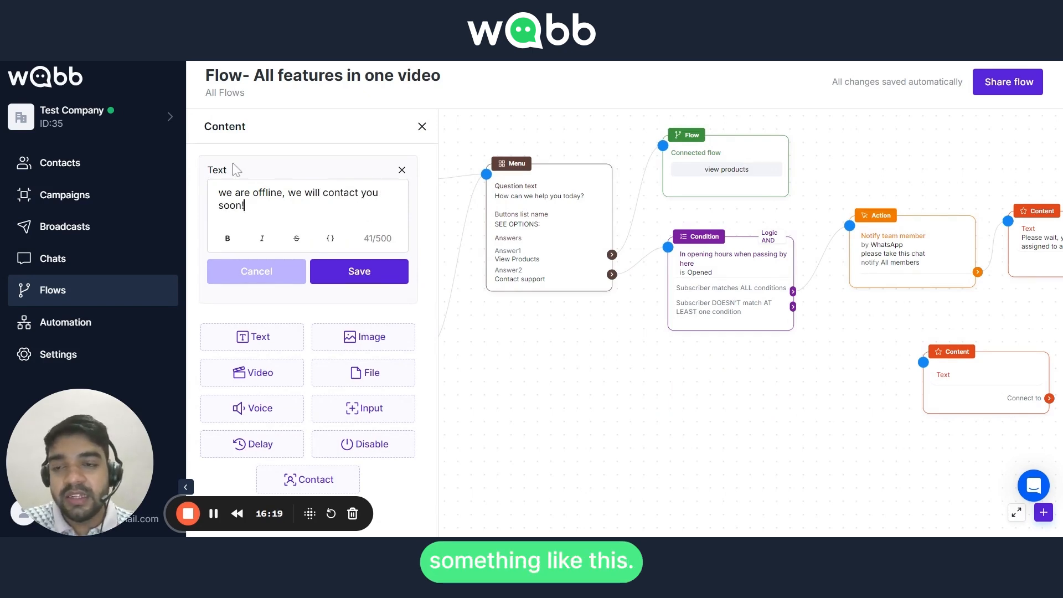
pyautogui.click(362, 271)
pyautogui.click(422, 126)
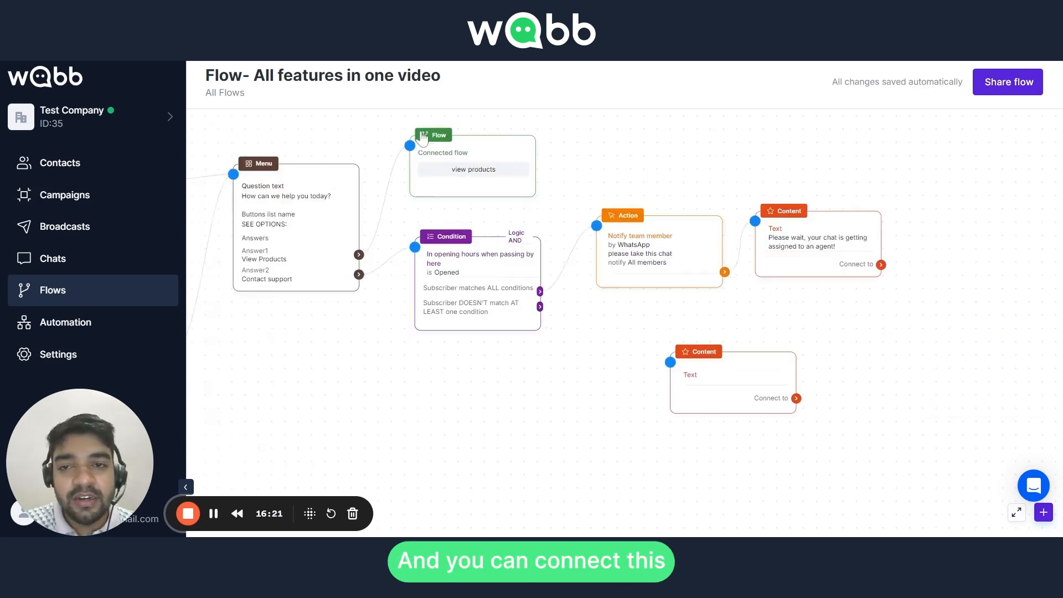
# Move the offline-message Content block closer to the Condition block and connect the Condition's doesn't-match output to it
pyautogui.moveTo(696, 385); pyautogui.dragTo(634, 347)
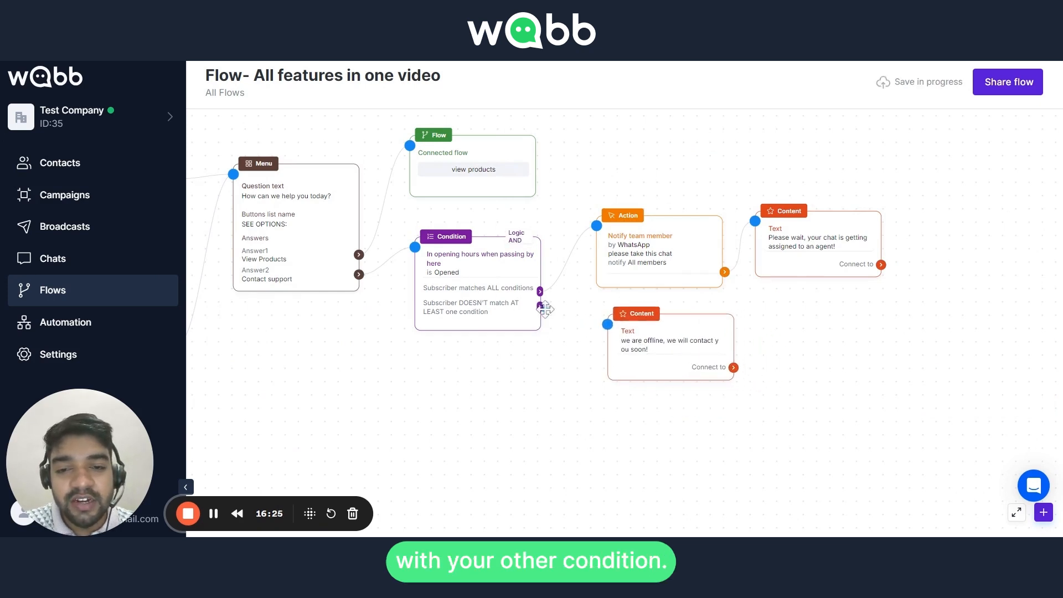
pyautogui.moveTo(540, 306); pyautogui.dragTo(627, 340)
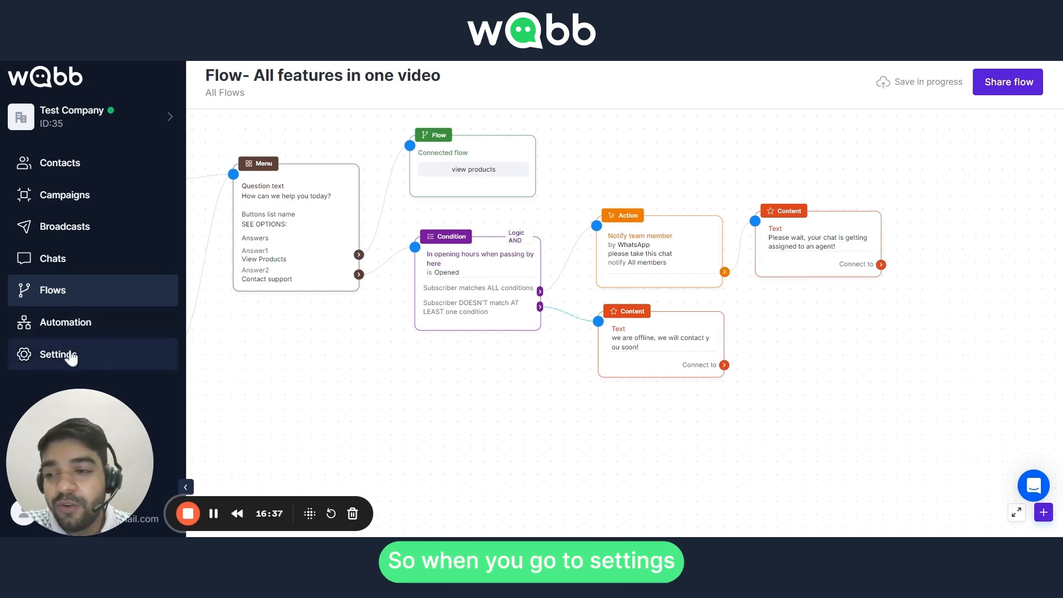
# Open the Office Hours settings and review the timezone, the available timezone choices and the opening times for each day
pyautogui.click(71, 357)
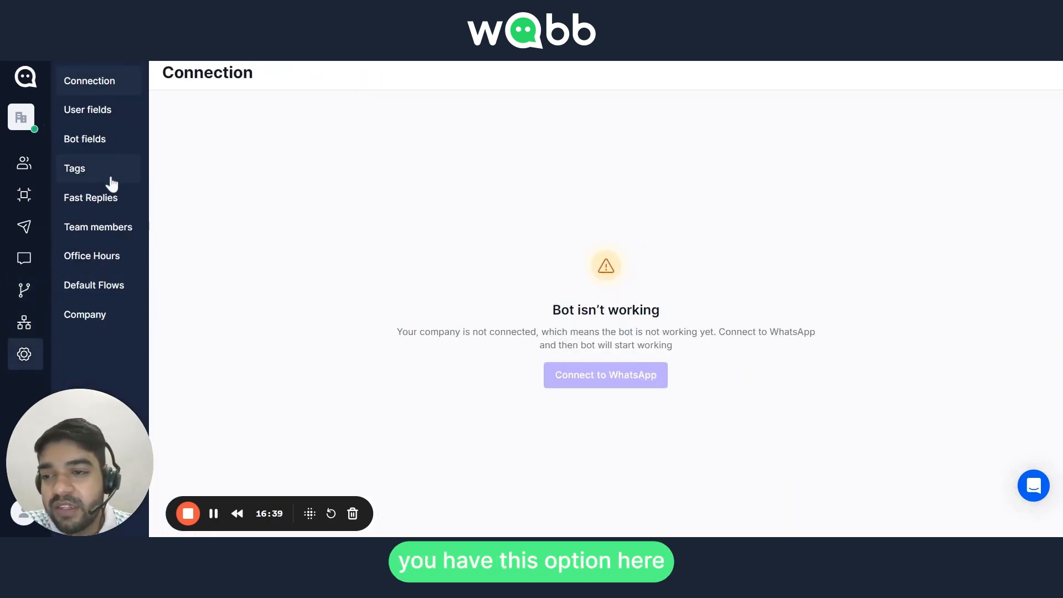
pyautogui.click(73, 258)
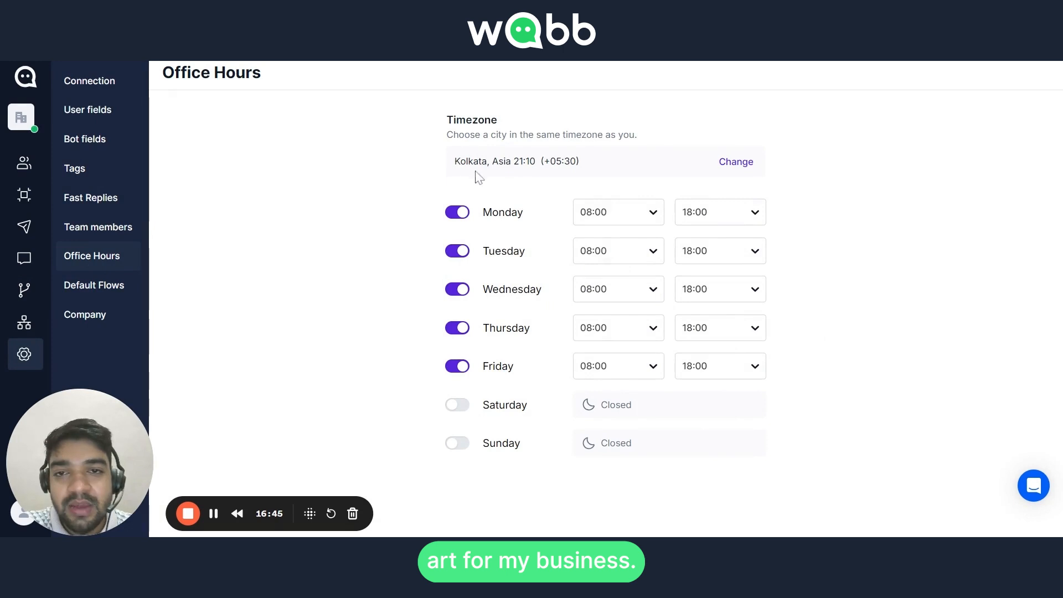
pyautogui.moveTo(454, 161); pyautogui.dragTo(576, 161)
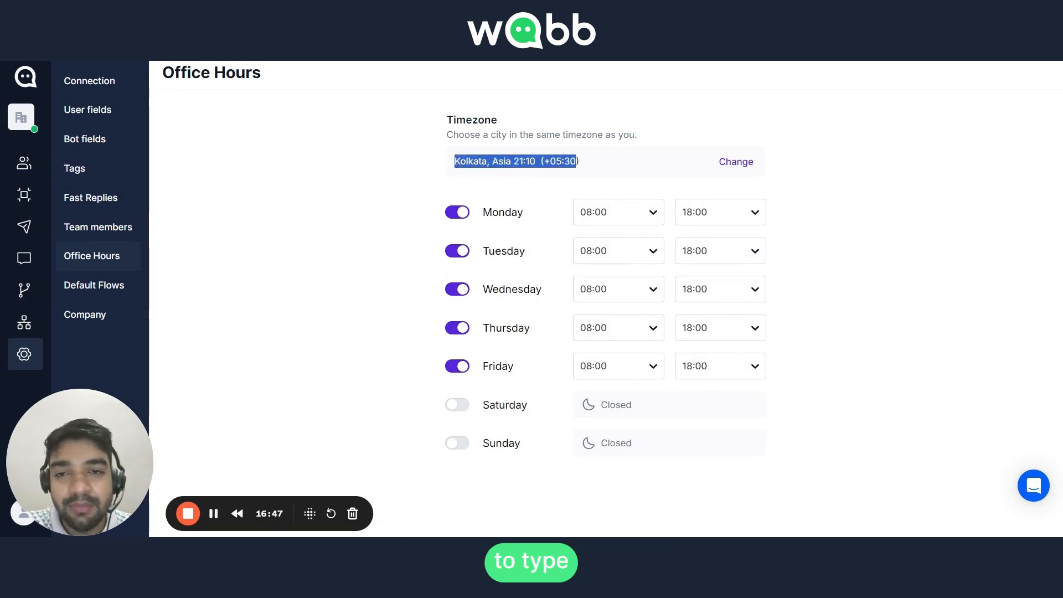
pyautogui.click(736, 162)
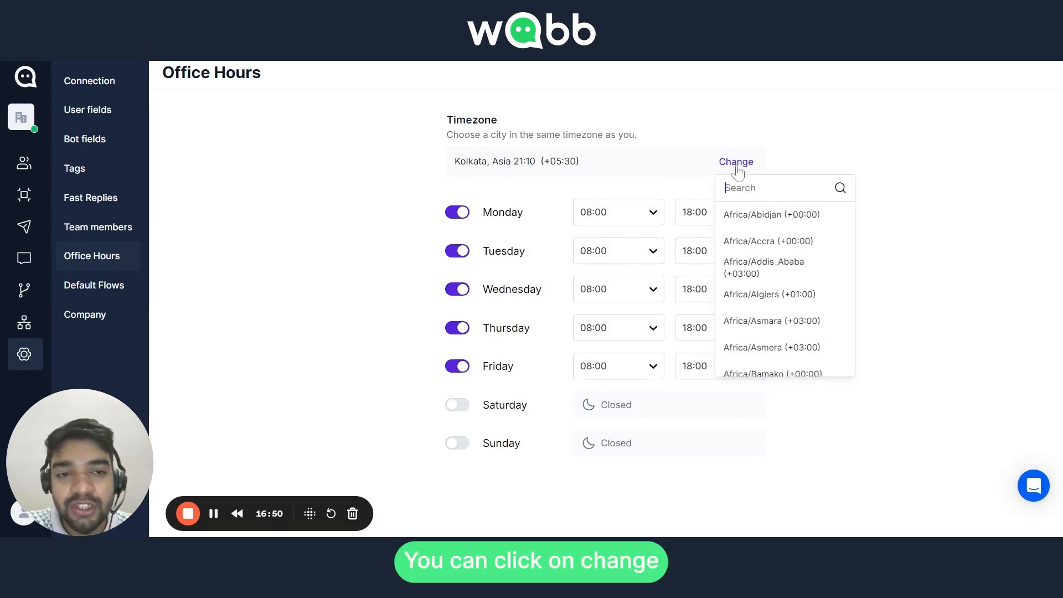
pyautogui.click(776, 137)
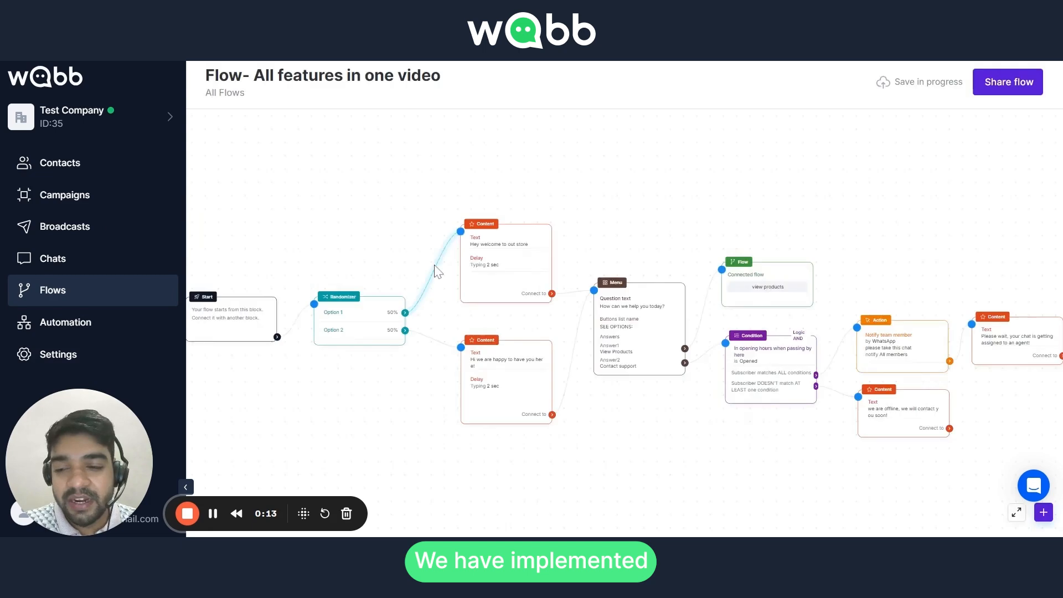
# Return to the flow and examine the path from the Start block through the Randomizer to the two welcome Content blocks
pyautogui.moveTo(386, 394); pyautogui.dragTo(436, 374)
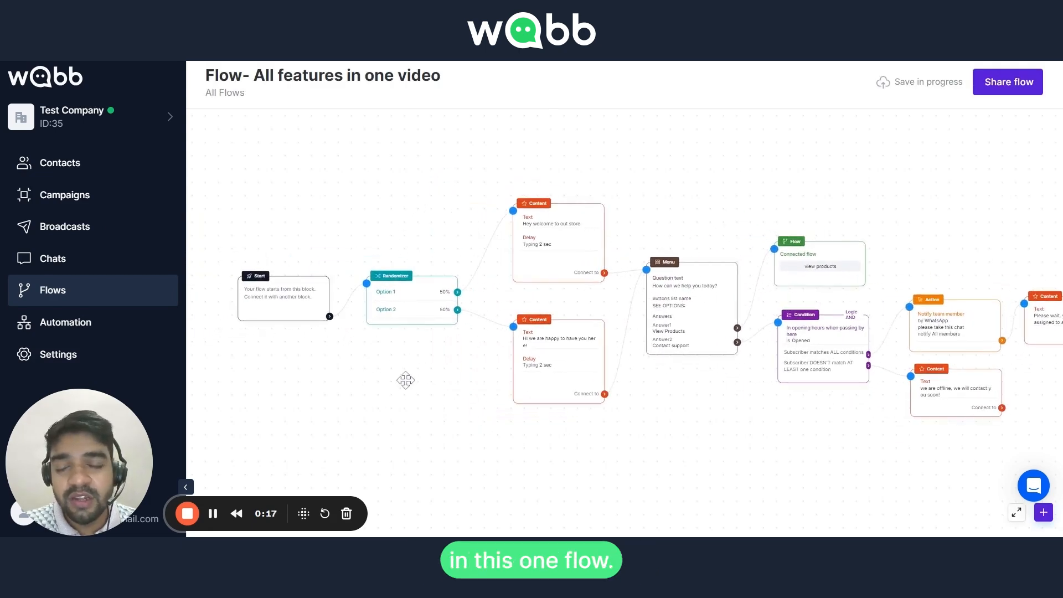
pyautogui.scroll(-1, 406, 380)
pyautogui.scroll(4, 406, 380)
pyautogui.scroll(1, 406, 380)
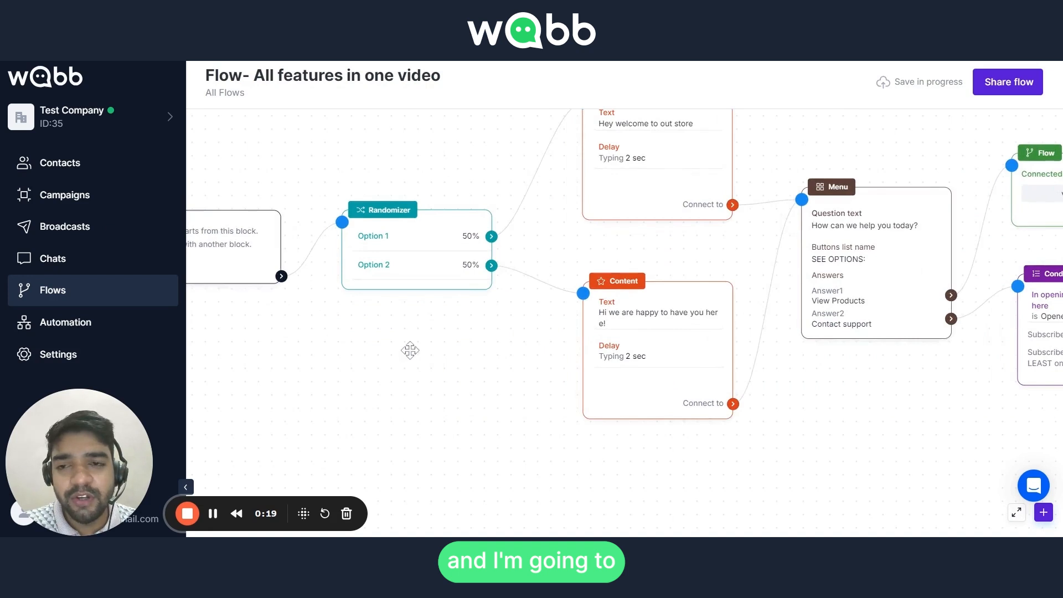
pyautogui.scroll(2, 410, 351)
pyautogui.moveTo(361, 364); pyautogui.dragTo(450, 406)
pyautogui.scroll(1, 472, 407)
pyautogui.scroll(1, 471, 407)
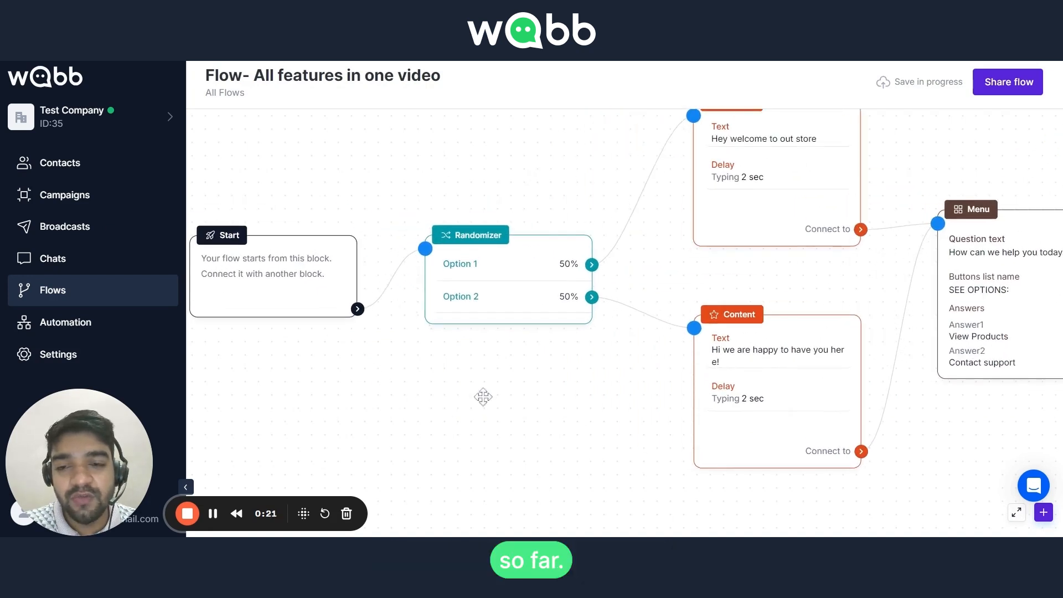
pyautogui.moveTo(239, 269); pyautogui.dragTo(235, 264)
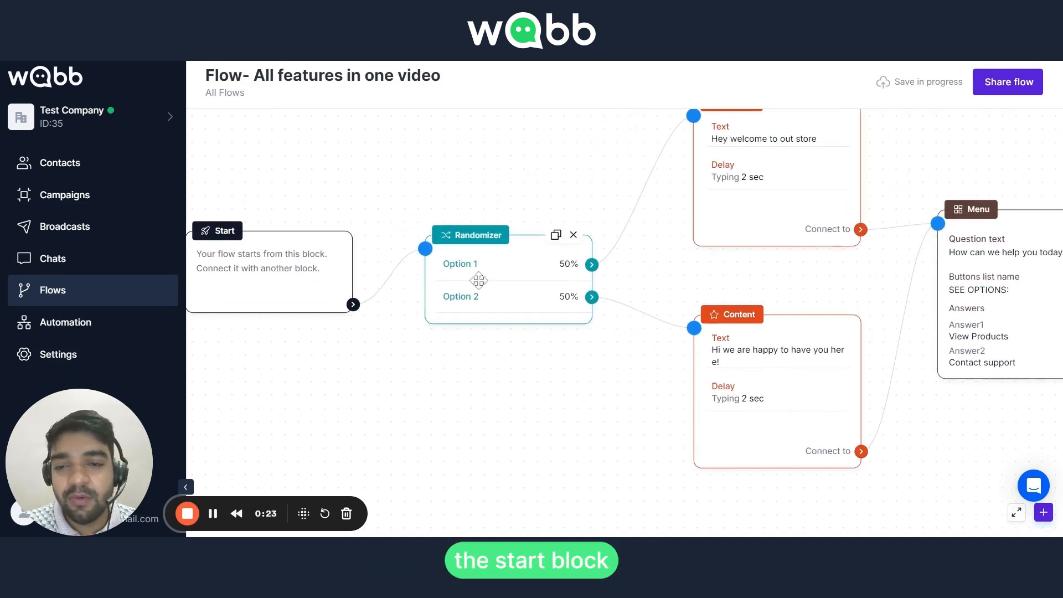
pyautogui.moveTo(543, 397); pyautogui.dragTo(434, 406)
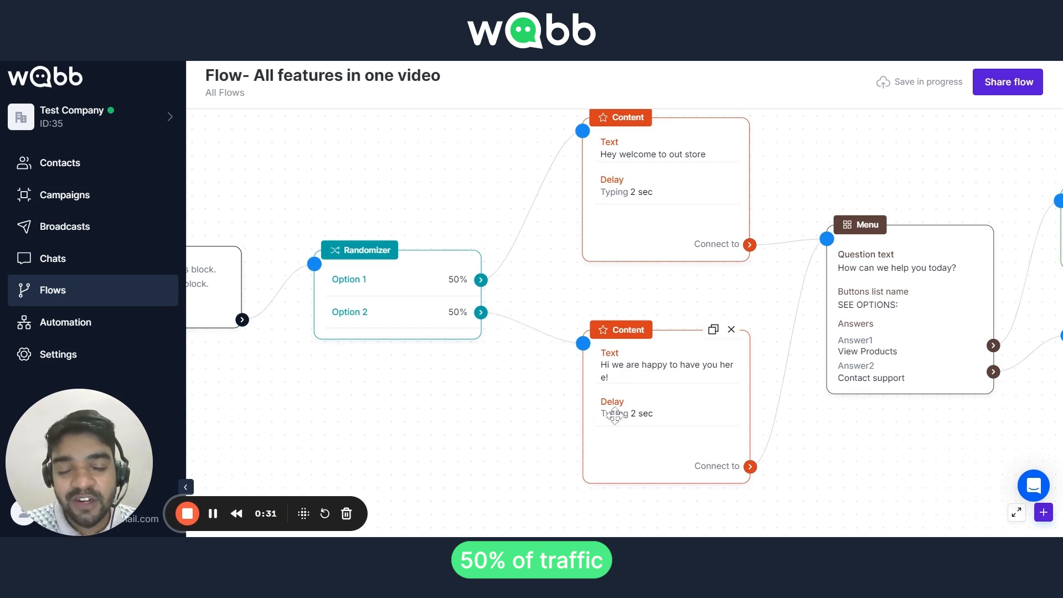
pyautogui.moveTo(540, 411); pyautogui.dragTo(447, 390)
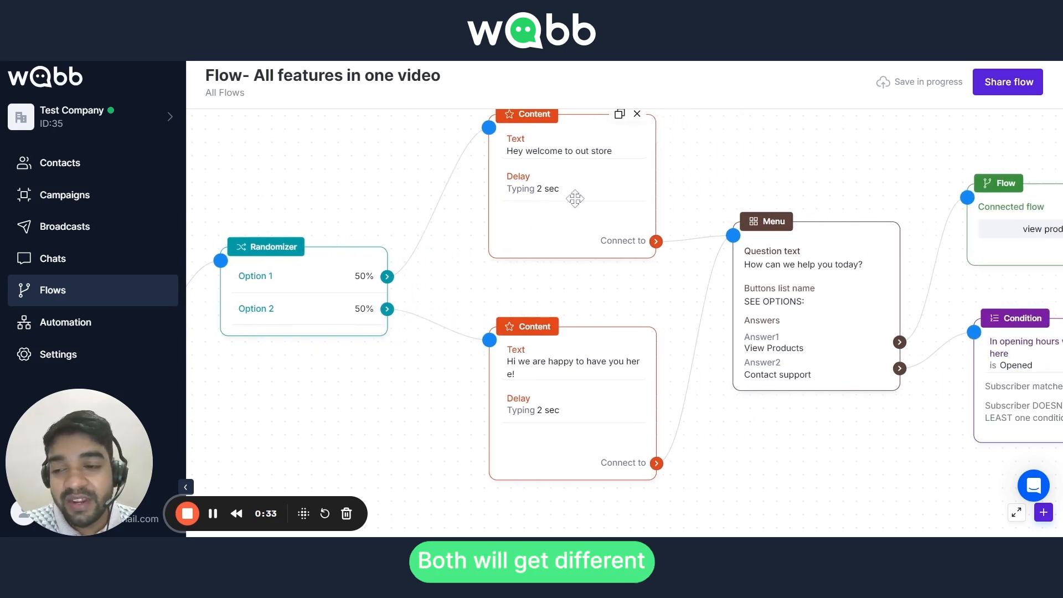
# Examine the Menu block's two answers and follow their connections to the view products Flow block and the Condition block
pyautogui.moveTo(776, 499); pyautogui.dragTo(753, 479)
pyautogui.moveTo(677, 384); pyautogui.dragTo(591, 427)
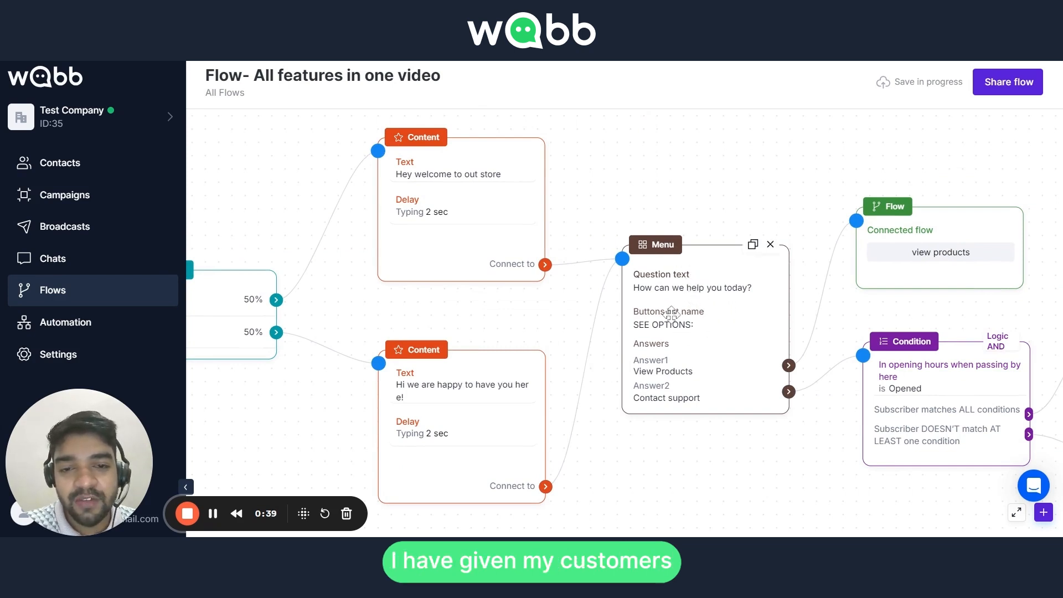
pyautogui.moveTo(698, 437); pyautogui.dragTo(655, 409)
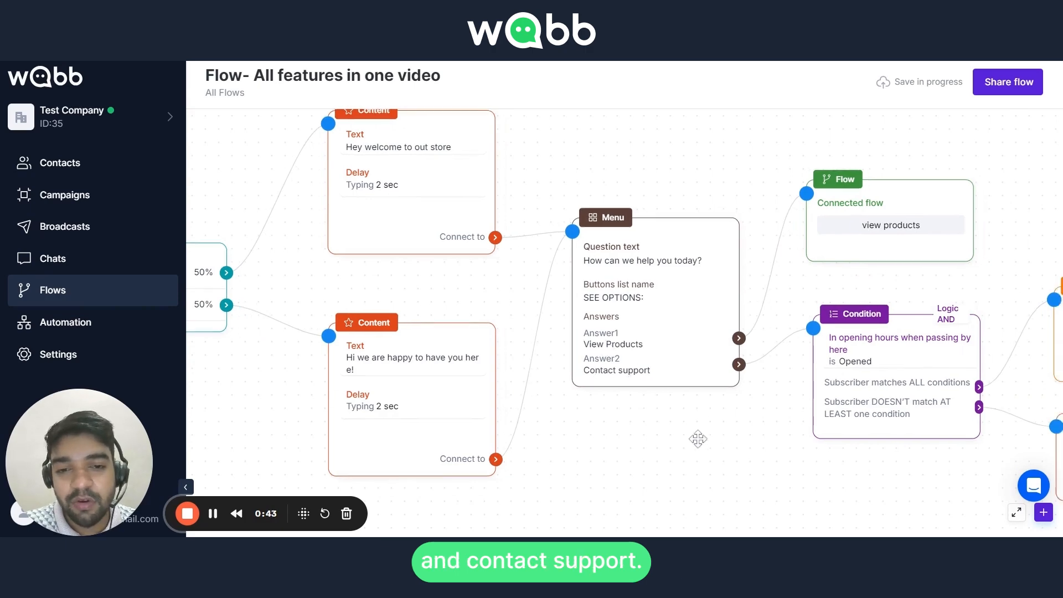
pyautogui.moveTo(700, 436); pyautogui.dragTo(572, 429)
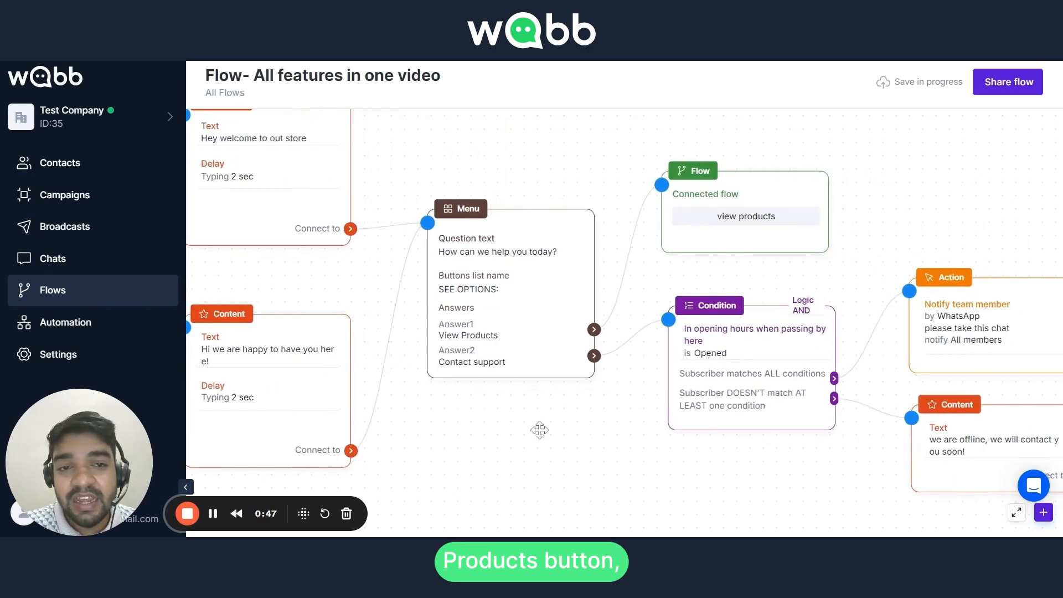
pyautogui.hscroll(2, 541, 430)
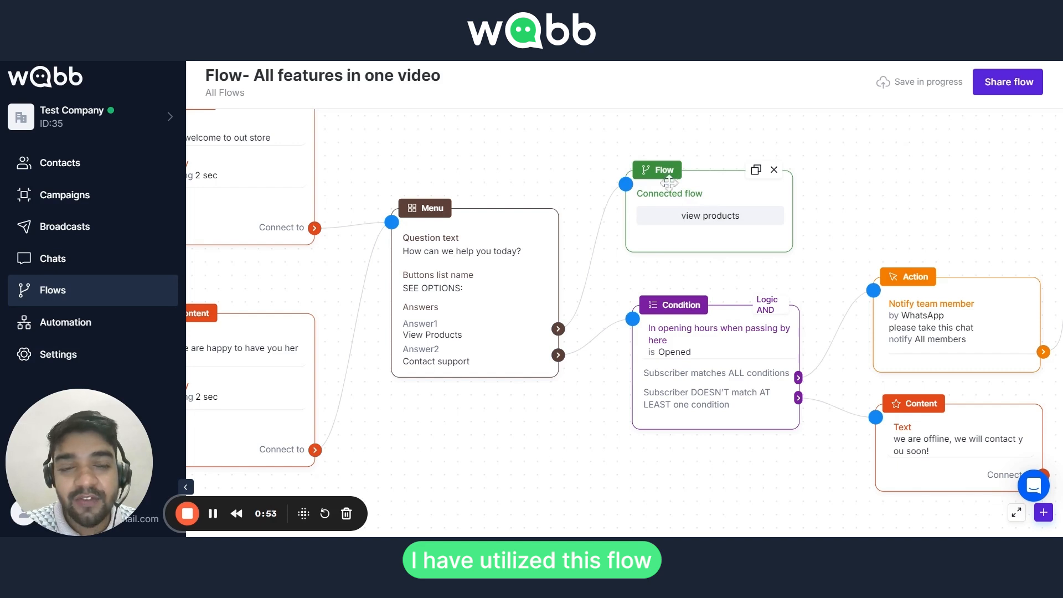
pyautogui.moveTo(705, 193); pyautogui.dragTo(705, 182)
pyautogui.scroll(-2, 620, 429)
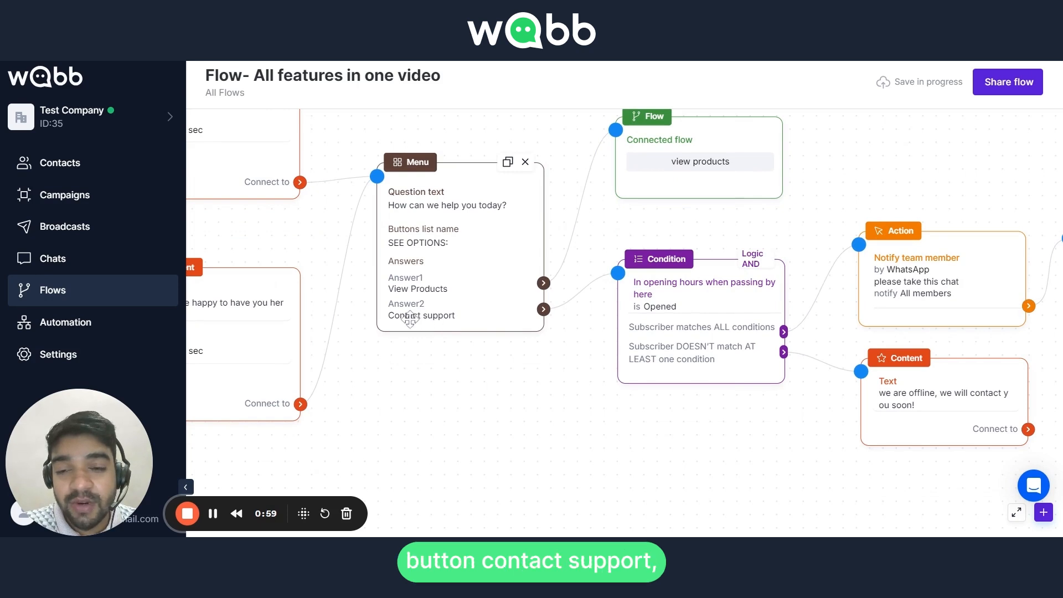
pyautogui.hscroll(2, 472, 387)
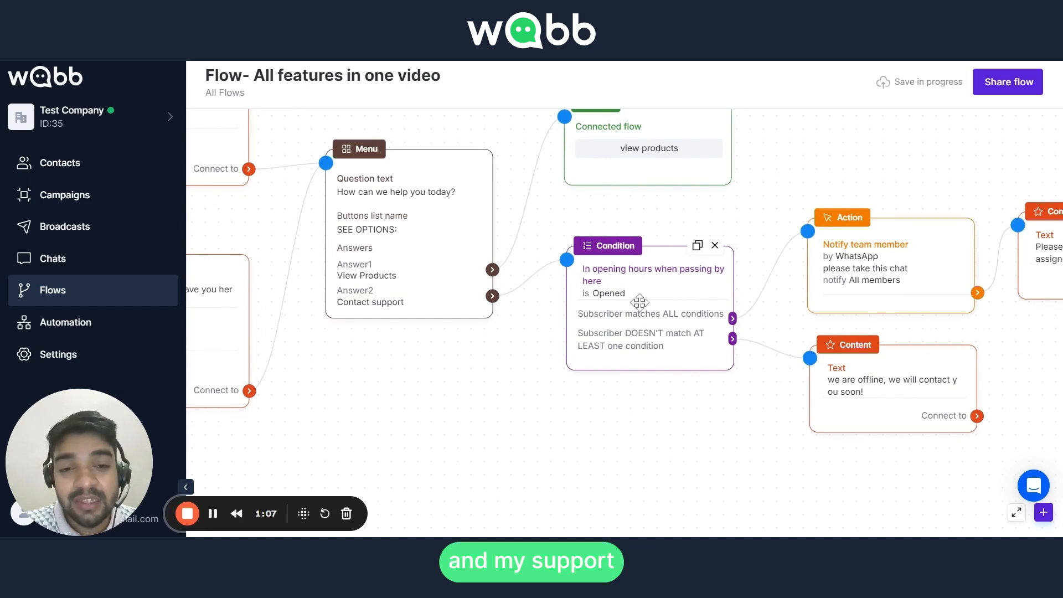
# Examine the Condition's branches to the agent notification and offline message, and look back over the flow to the Randomizer
pyautogui.moveTo(715, 415); pyautogui.dragTo(598, 410)
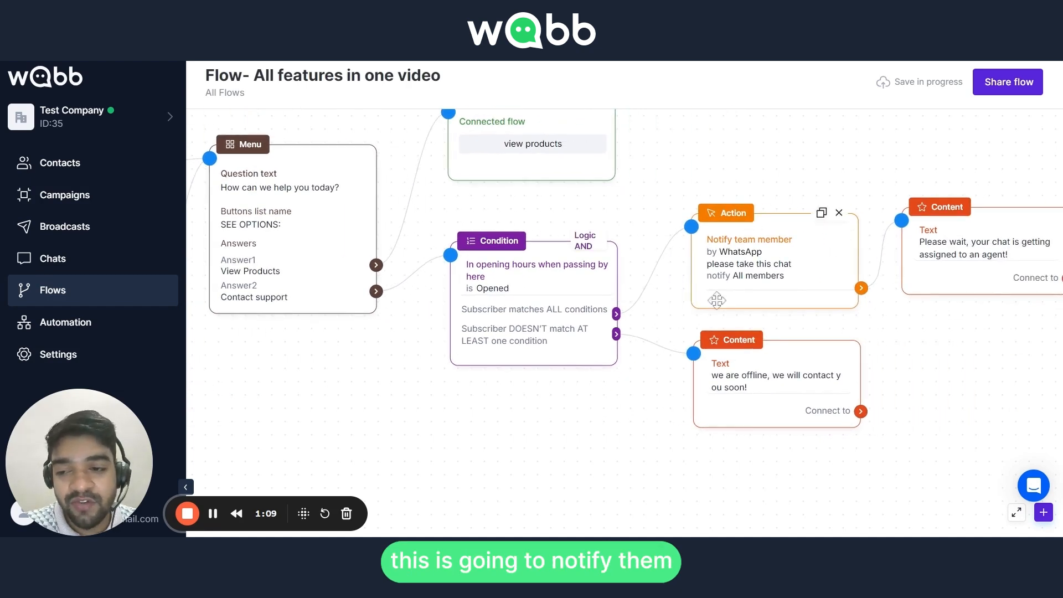
pyautogui.moveTo(967, 341); pyautogui.dragTo(899, 343)
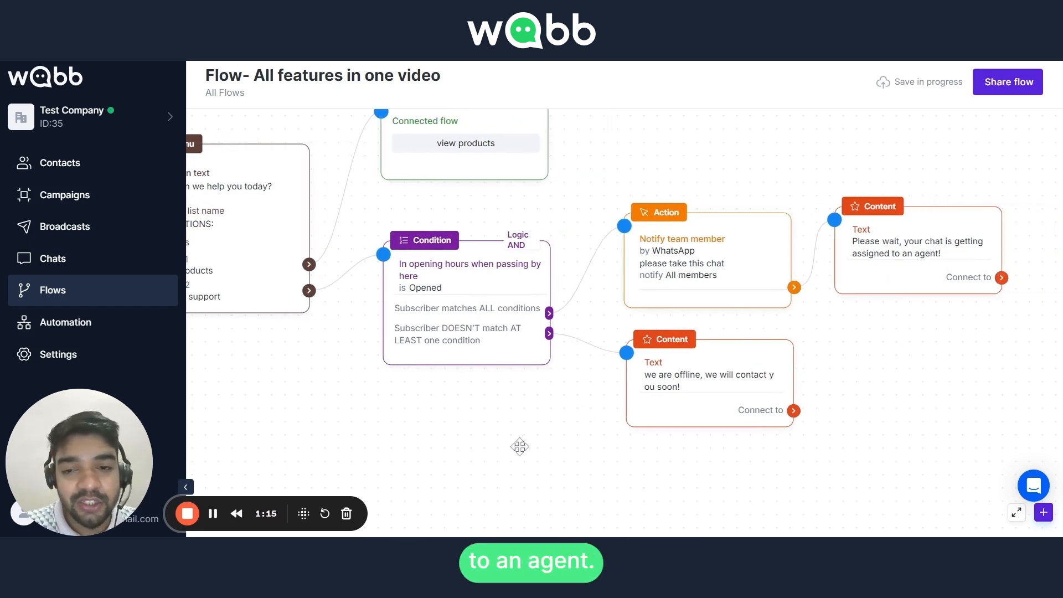
pyautogui.moveTo(520, 447); pyautogui.dragTo(560, 430)
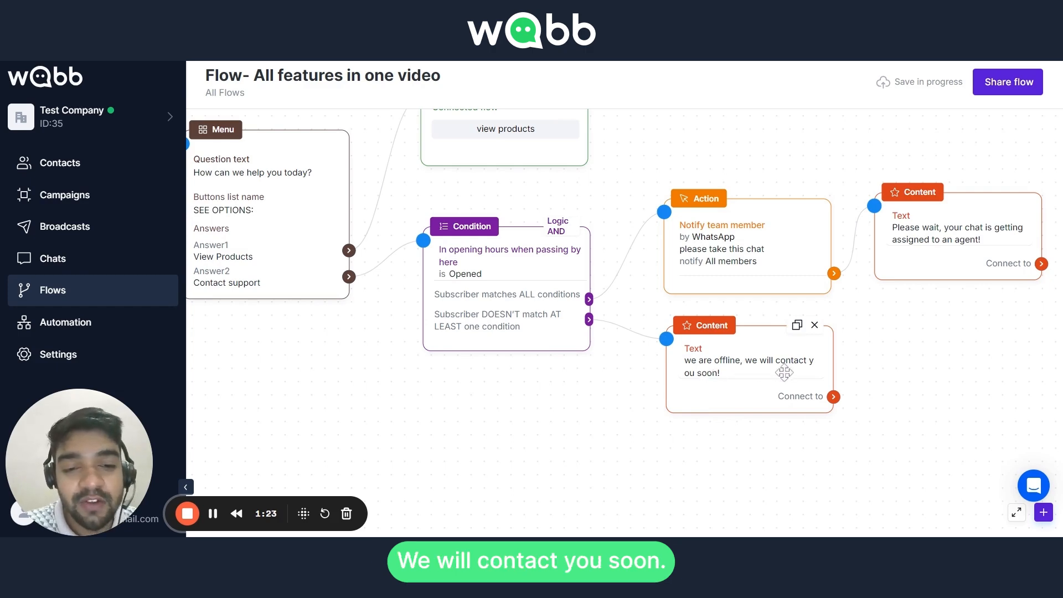
pyautogui.moveTo(485, 429); pyautogui.dragTo(632, 439)
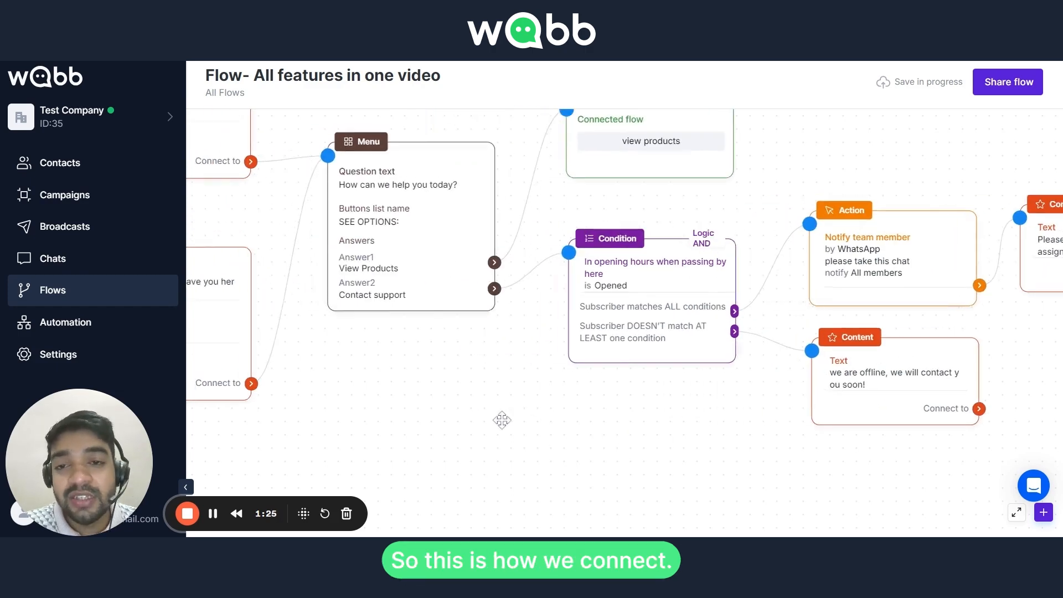
pyautogui.moveTo(477, 407); pyautogui.dragTo(658, 459)
pyautogui.moveTo(583, 411); pyautogui.dragTo(804, 433)
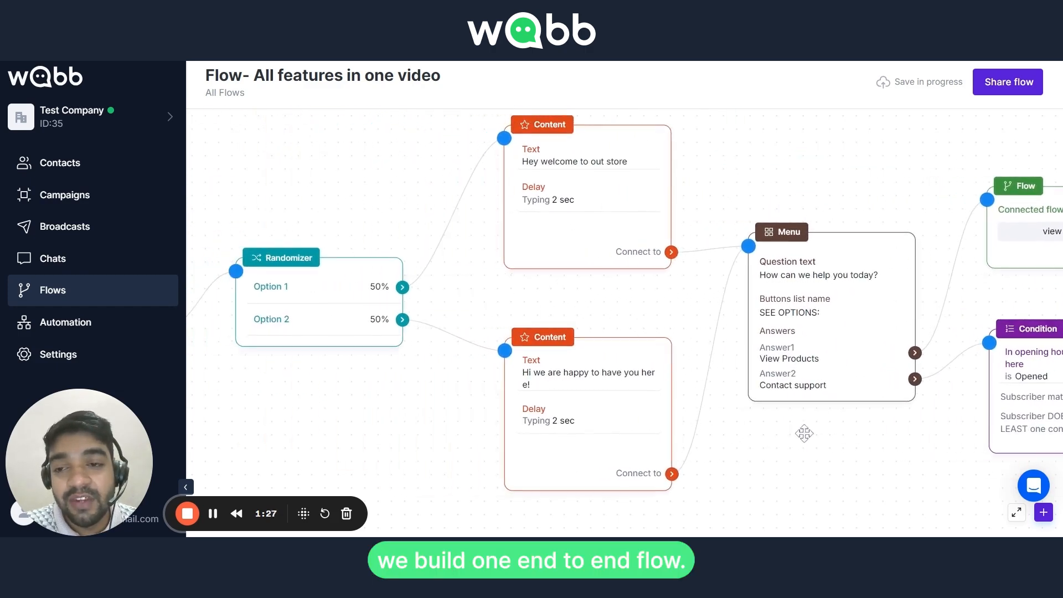
pyautogui.moveTo(376, 399); pyautogui.dragTo(330, 349)
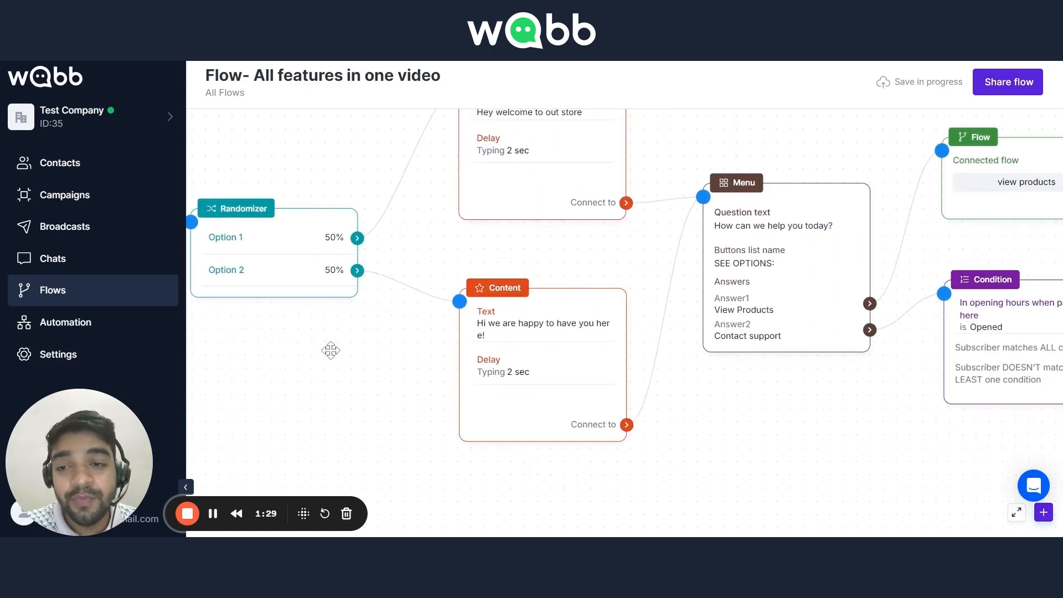
pyautogui.scroll(-2, 785, 441)
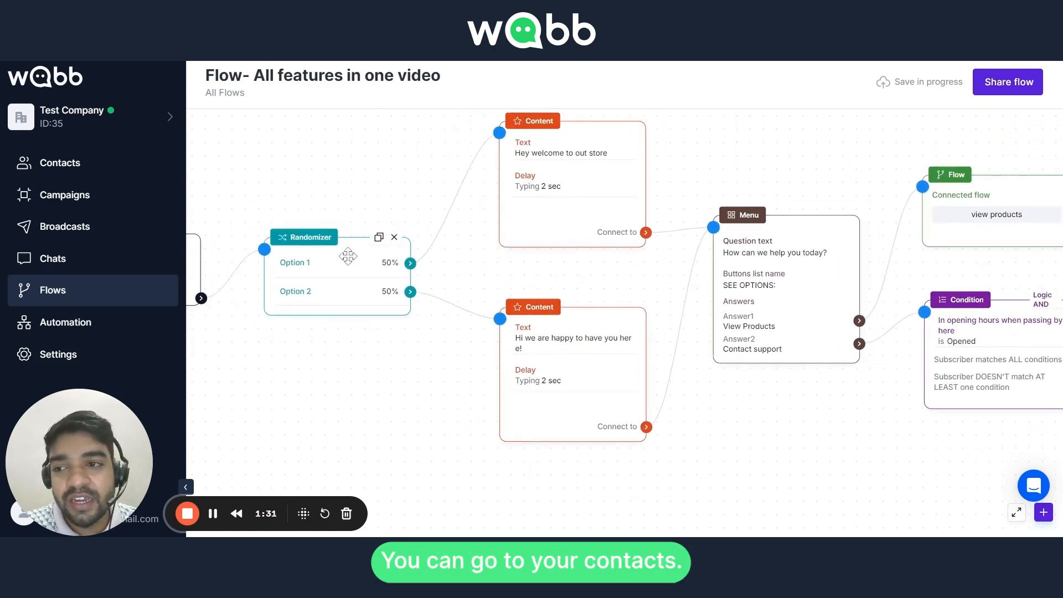
# Run "Flow- All features in one video" for the last contact in Contacts and close the contact's details
pyautogui.click(95, 175)
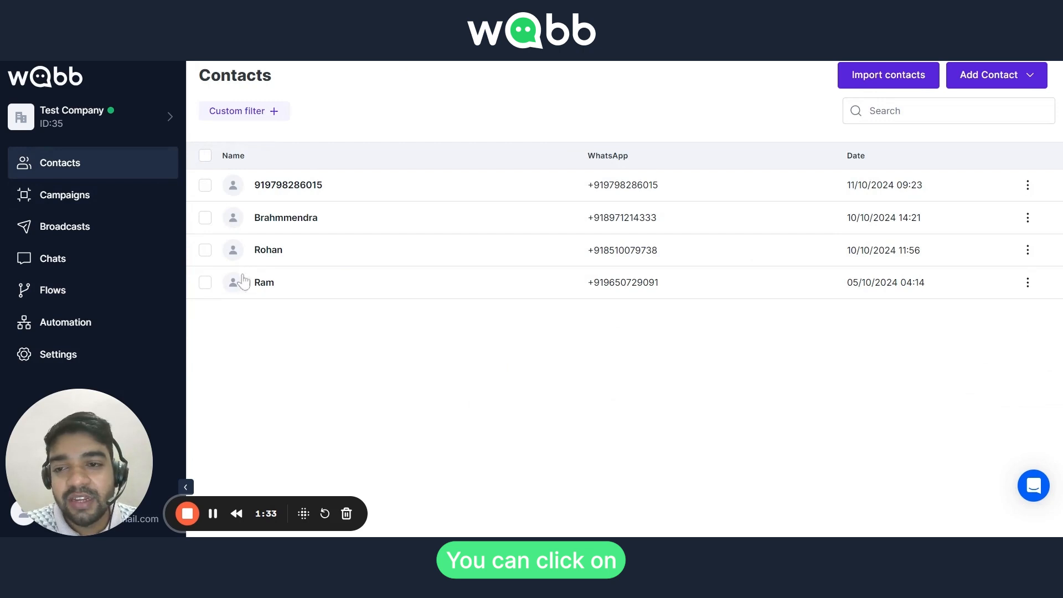
pyautogui.click(266, 284)
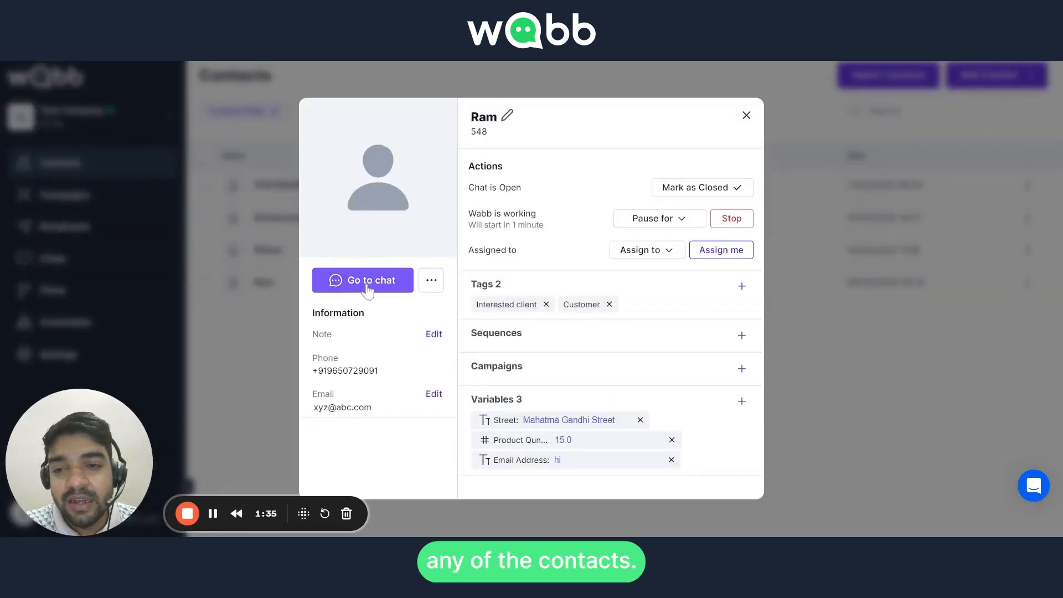
pyautogui.click(432, 284)
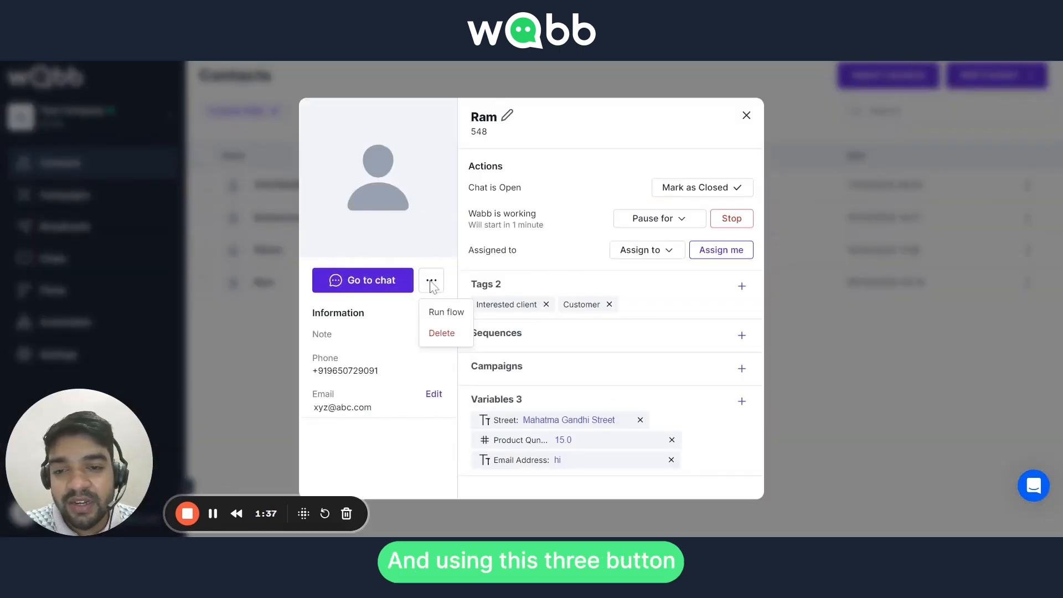
pyautogui.click(437, 313)
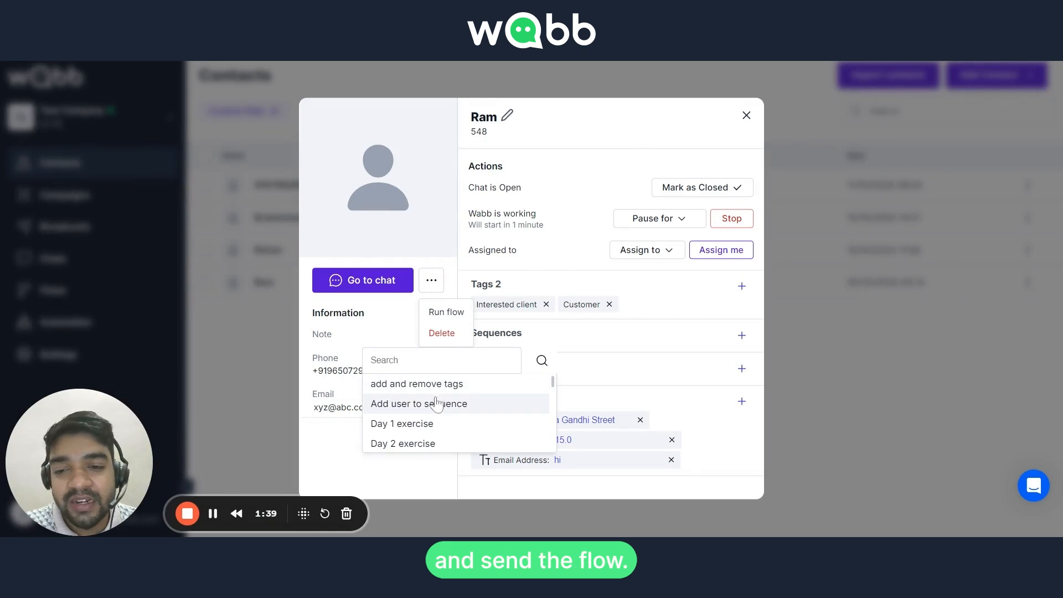
pyautogui.scroll(-3, 438, 403)
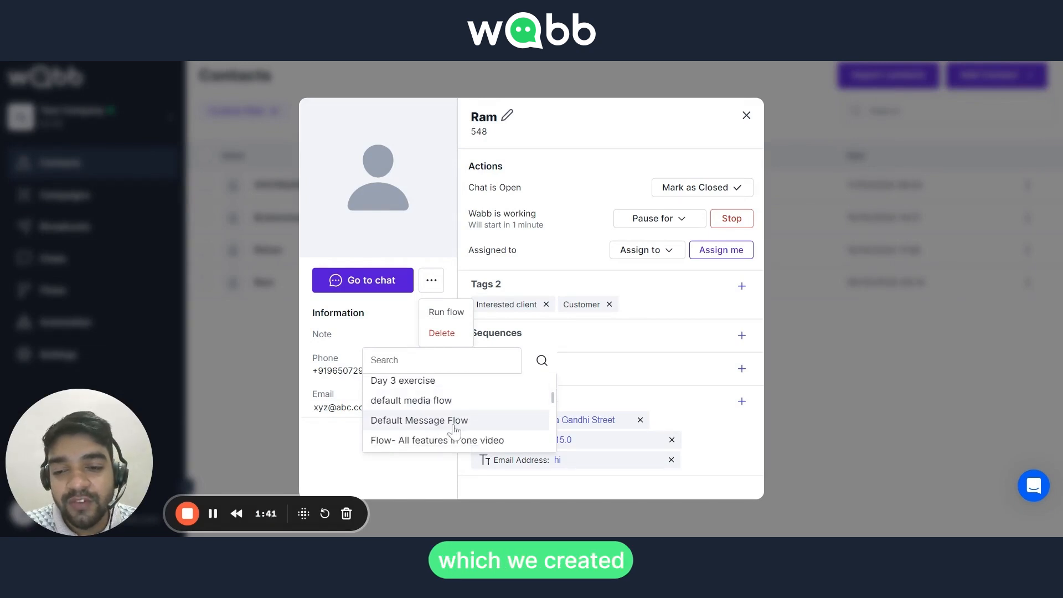
pyautogui.click(432, 441)
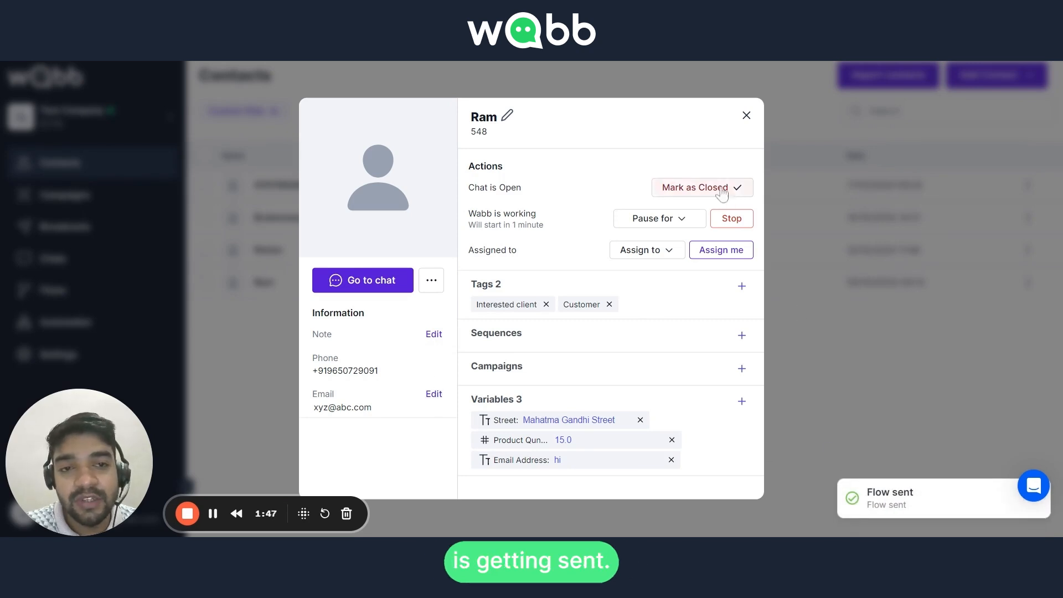
pyautogui.click(746, 115)
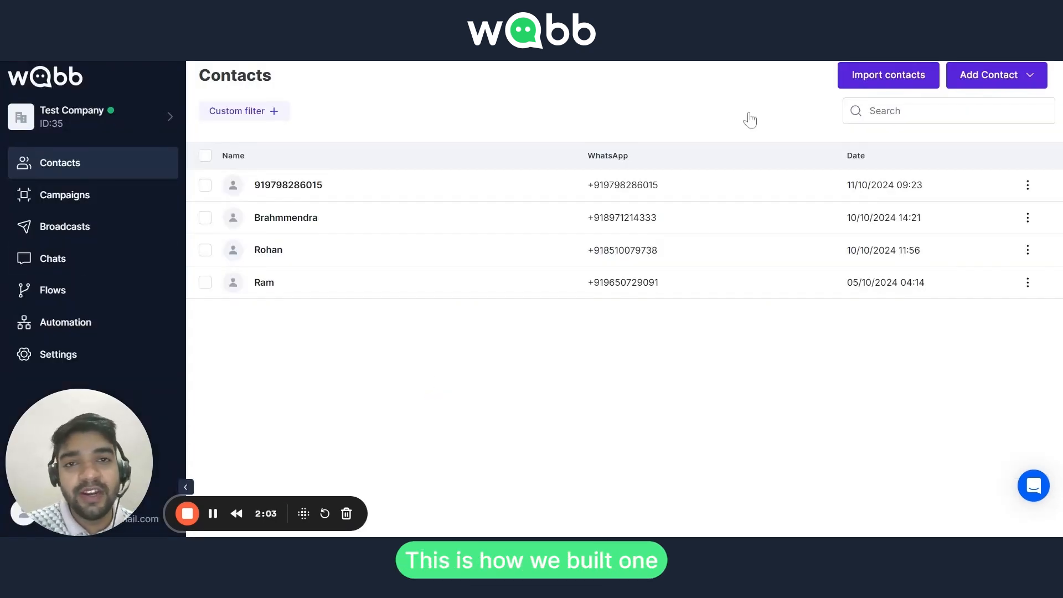